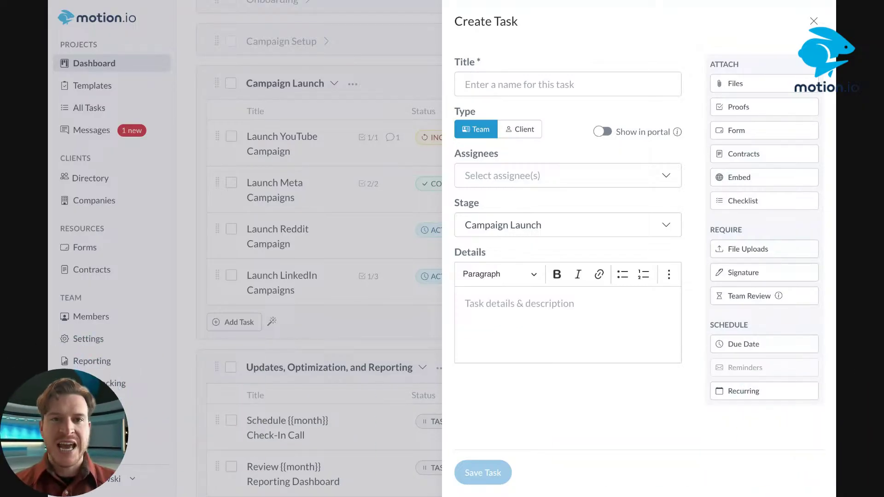
Title the task 'Review Ad Creative', make it a Client task assigned to the client, and begin attaching a proof
left_click(536, 83)
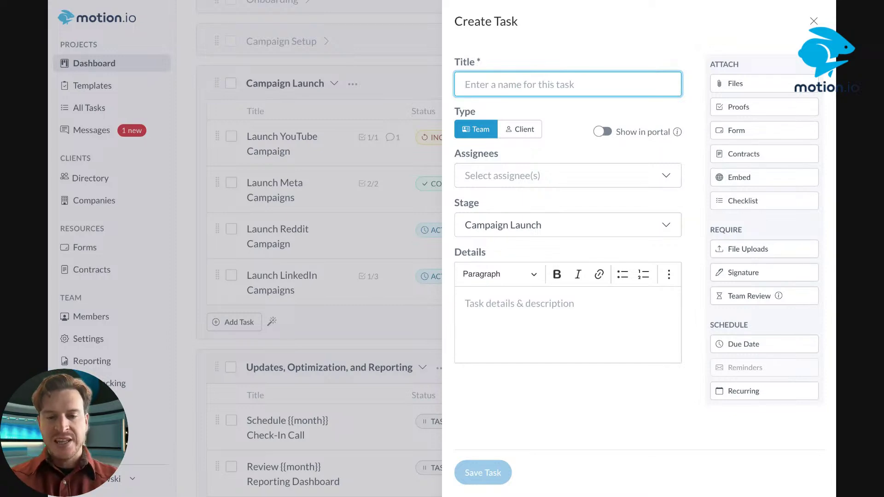
type("Review ")
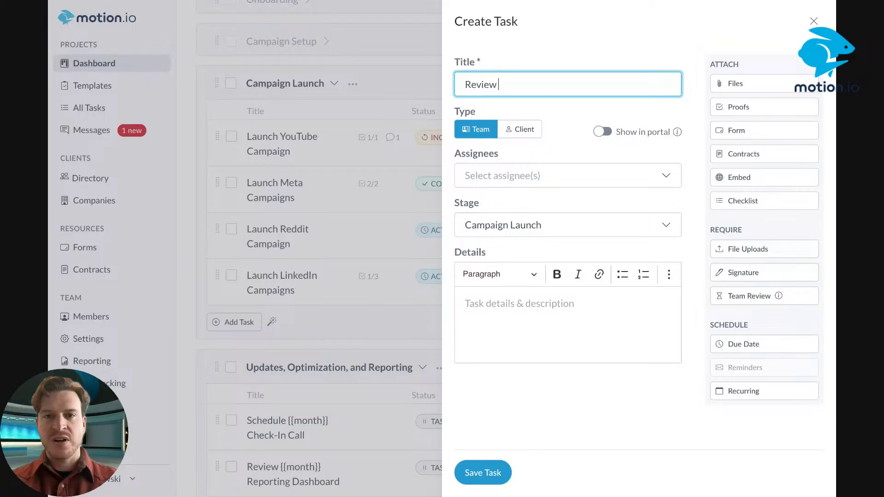
type("Ad Creative")
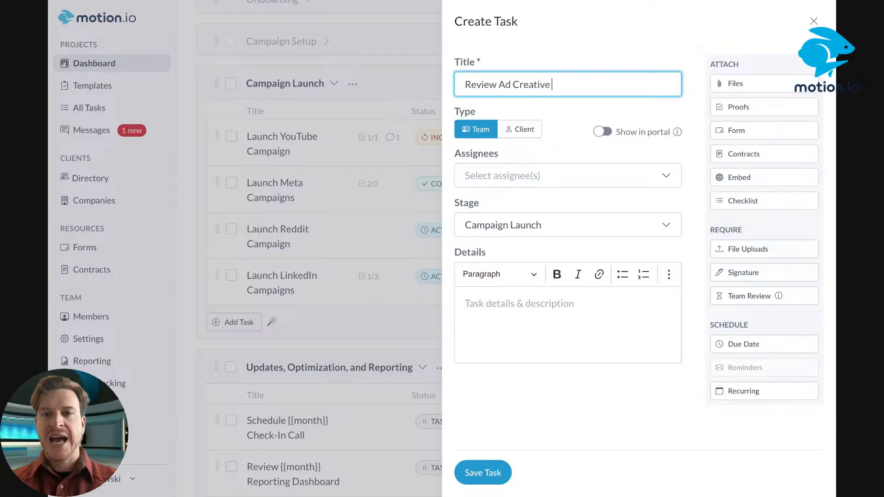
left_click(541, 136)
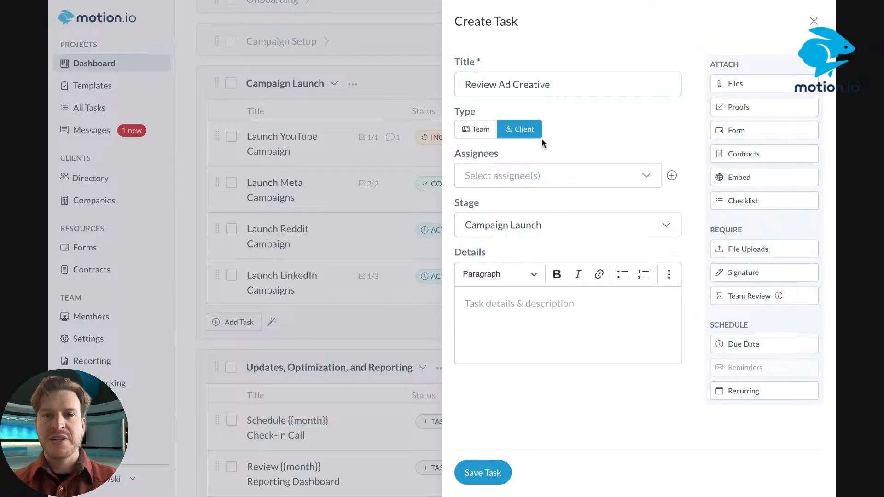
left_click(542, 183)
left_click(516, 206)
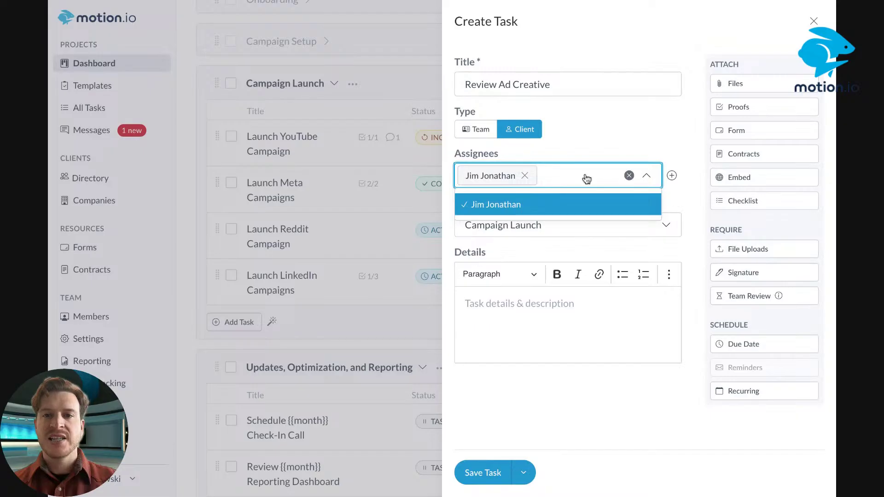
left_click(589, 142)
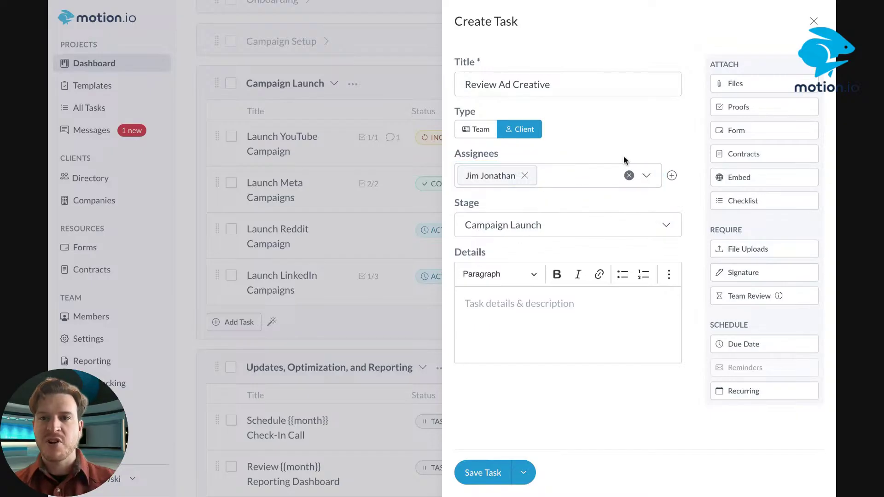
left_click(738, 109)
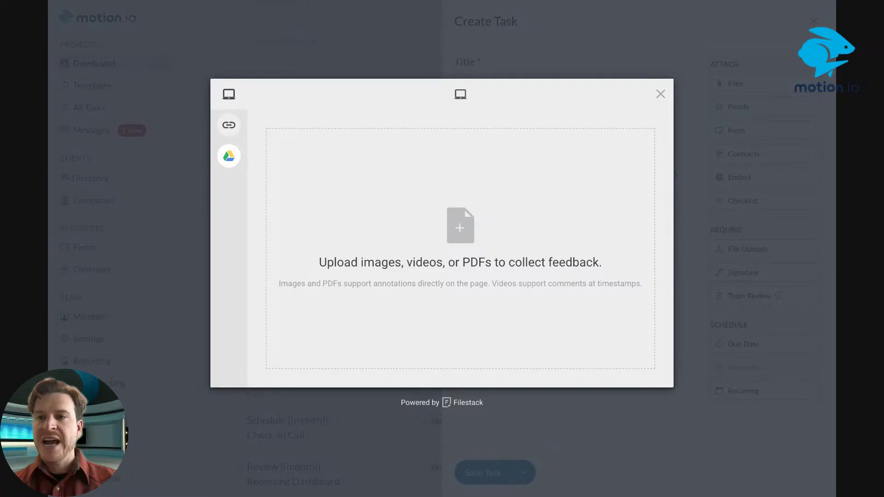
Upload Sparkler Ad Creative - V1 (1).png from the computer as the task's V1 file proof
left_click_drag(461, 249, 460, 249)
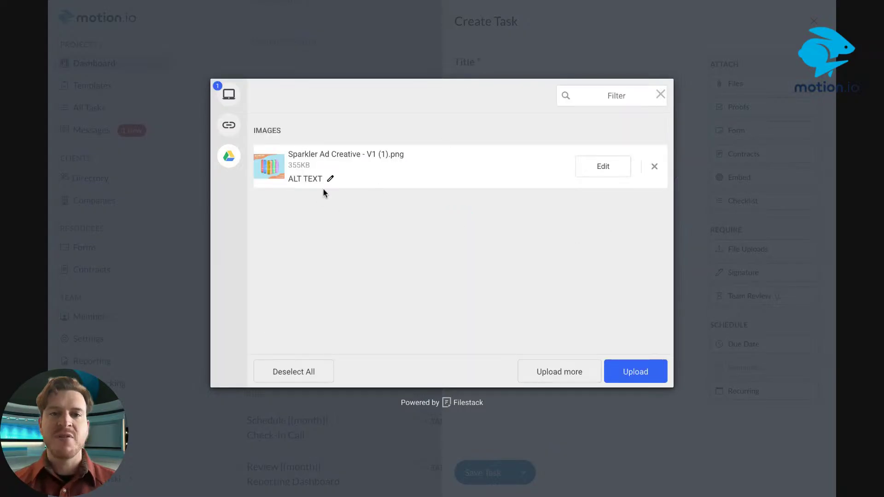
mouse_move(227, 190)
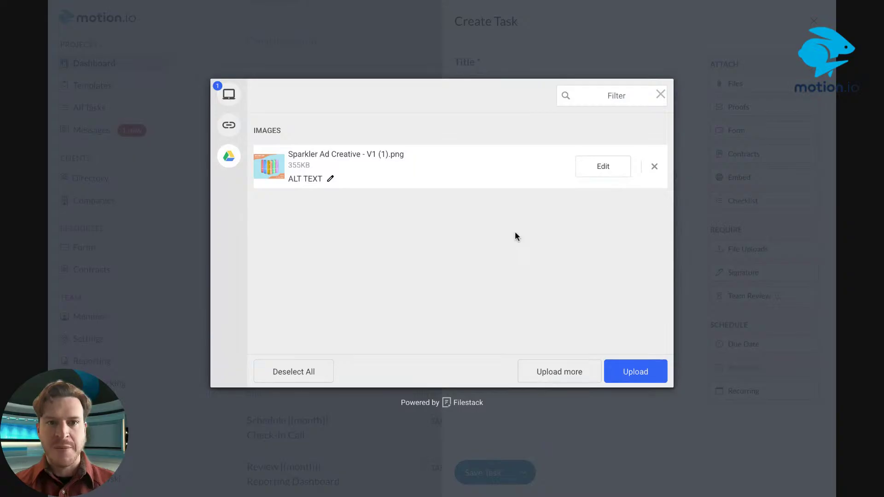
left_click(229, 156)
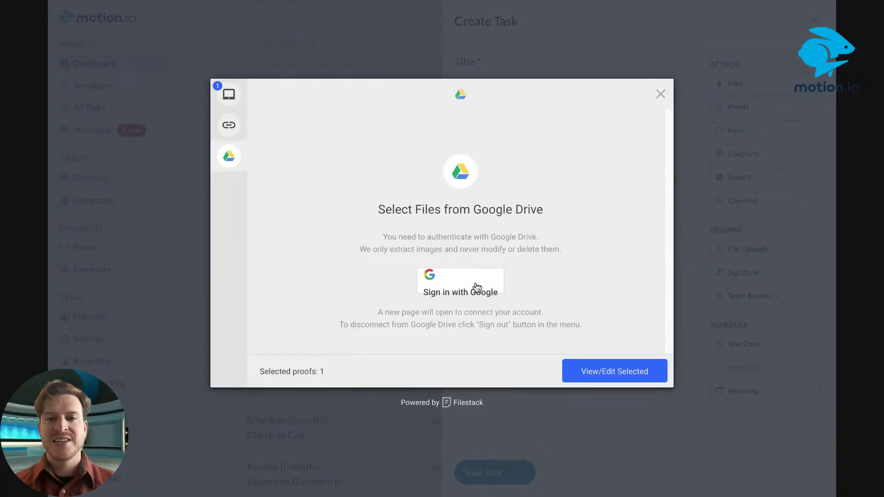
left_click(230, 94)
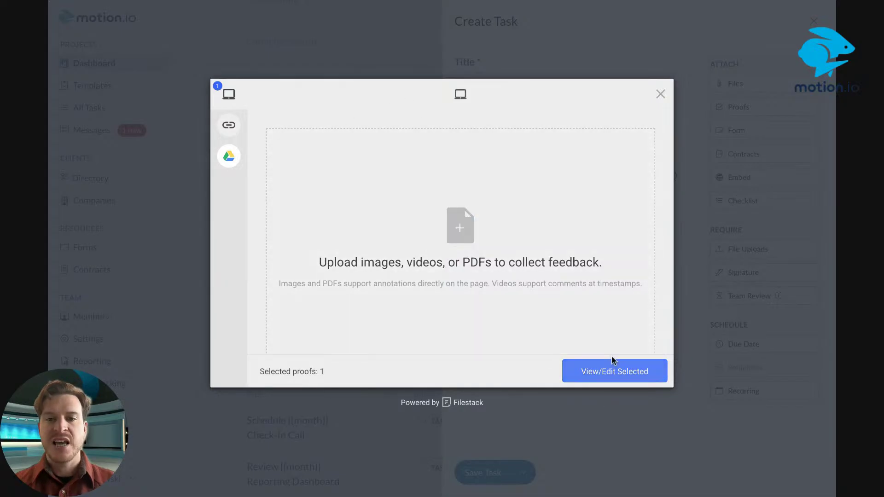
left_click(594, 371)
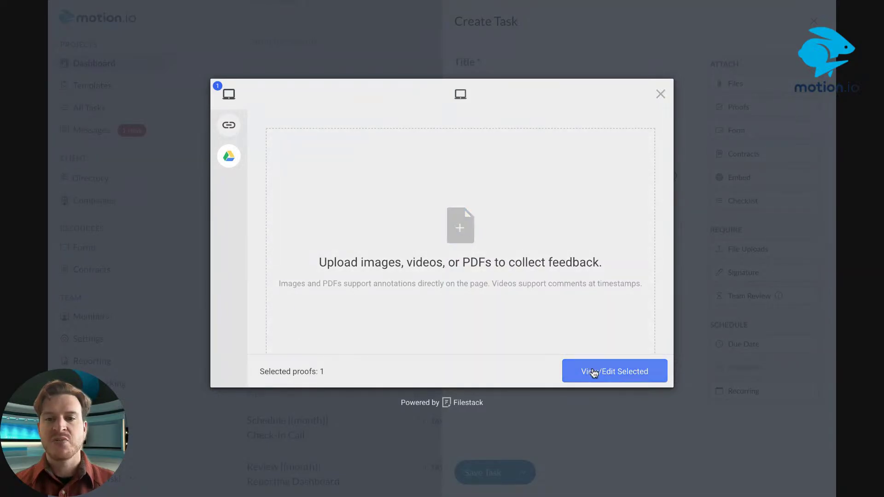
left_click(636, 371)
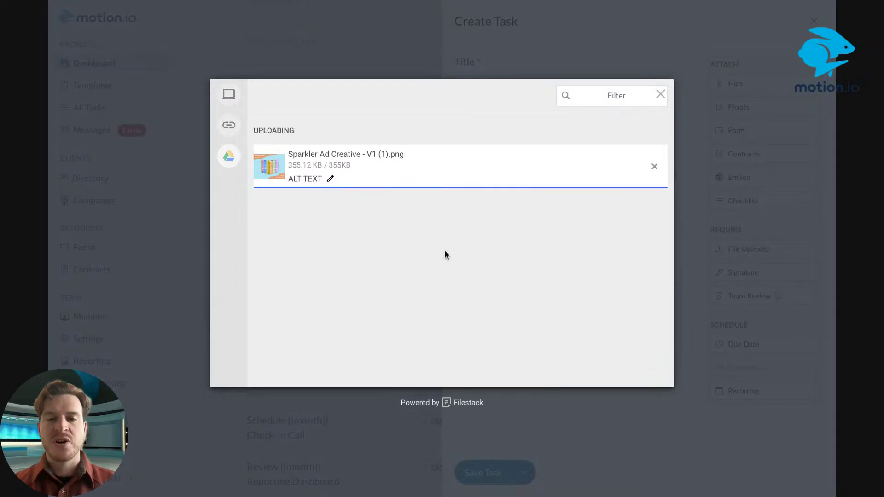
scroll(529, 292, "down", 3)
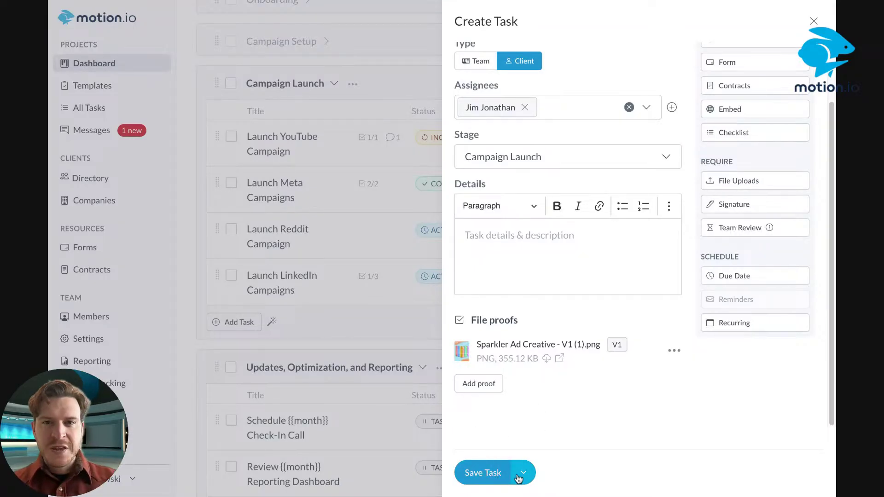
Save the Review Ad Creative task with Save & Send so it goes to the client
scroll(553, 197, "up", 3)
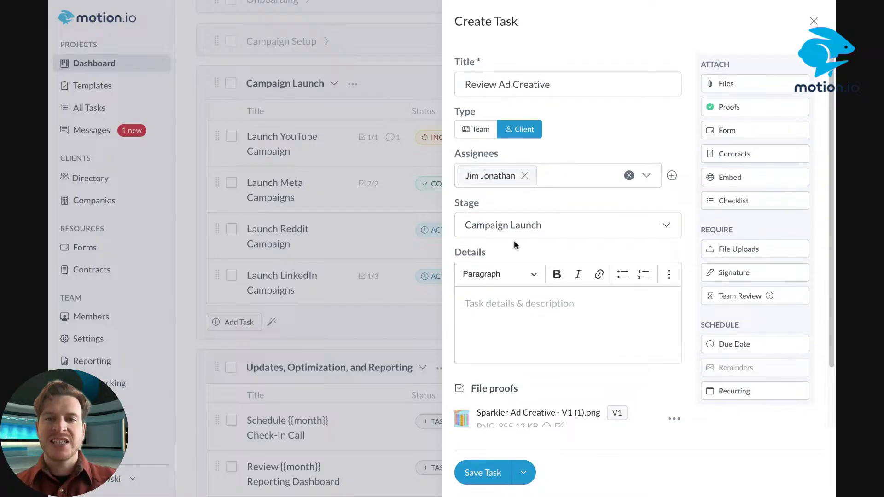
scroll(514, 240, "down", 3)
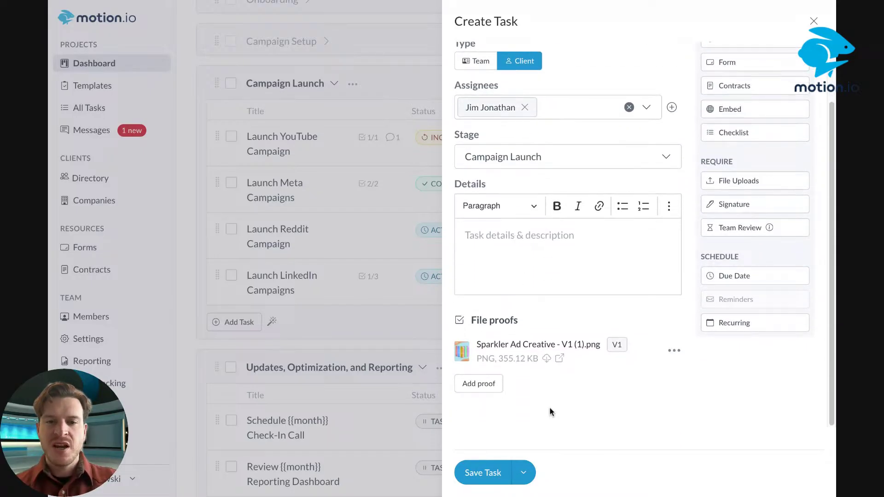
left_click(523, 473)
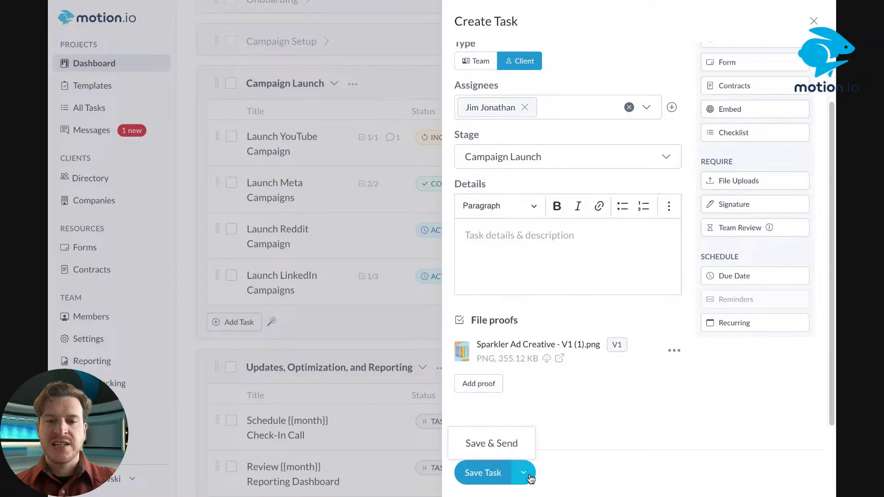
left_click(502, 445)
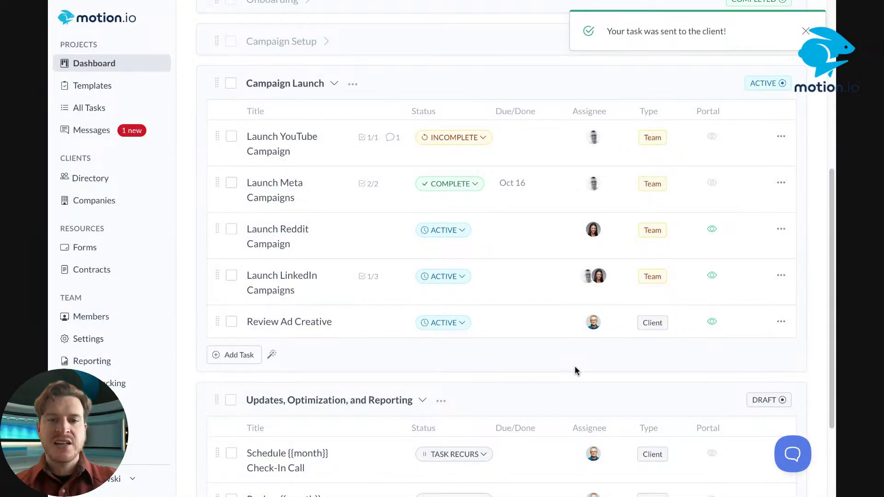
scroll(576, 370, "up", 2)
scroll(576, 370, "down", 1)
scroll(557, 379, "up", 1)
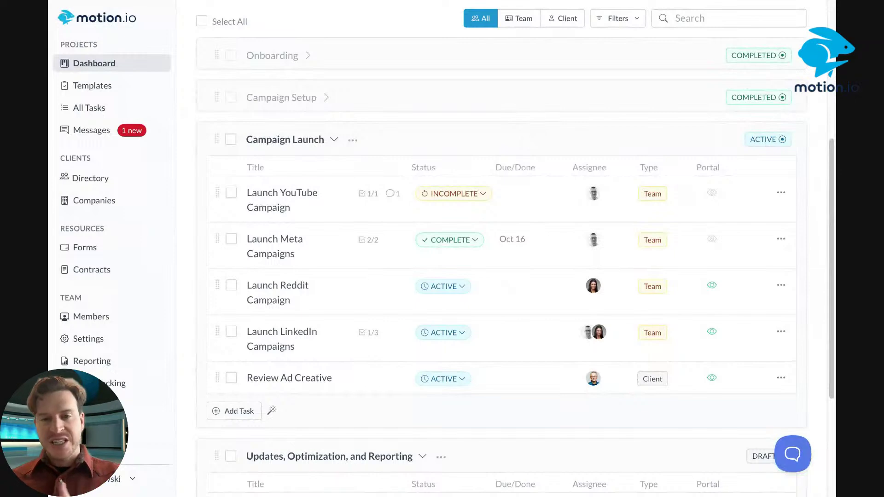
scroll(502, 258, "up", 6)
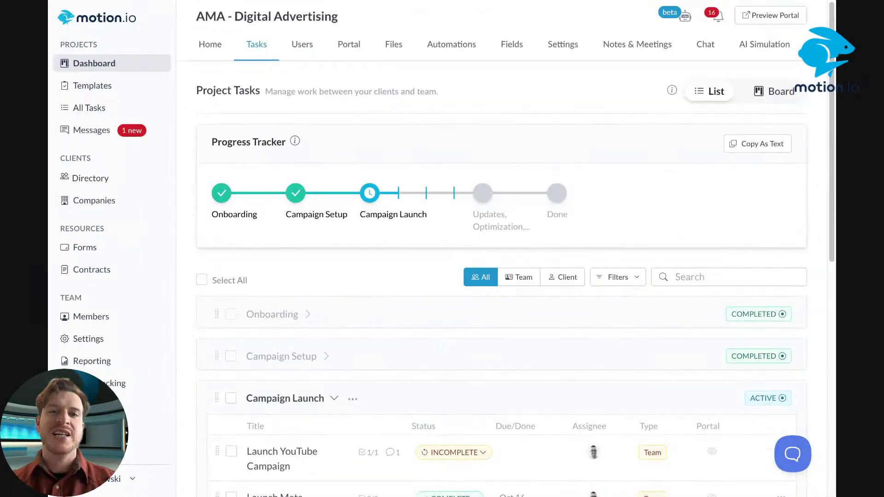
Copy the client's magic portal link from the project's Users list
left_click(302, 47)
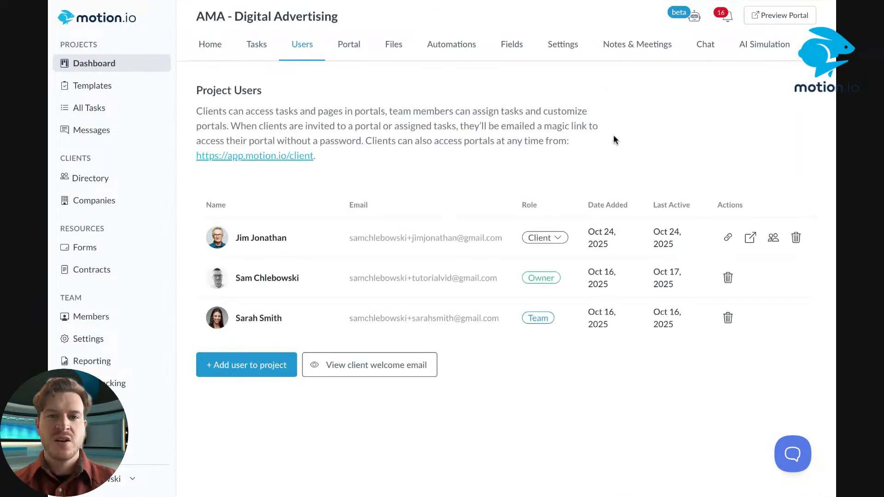
left_click(728, 237)
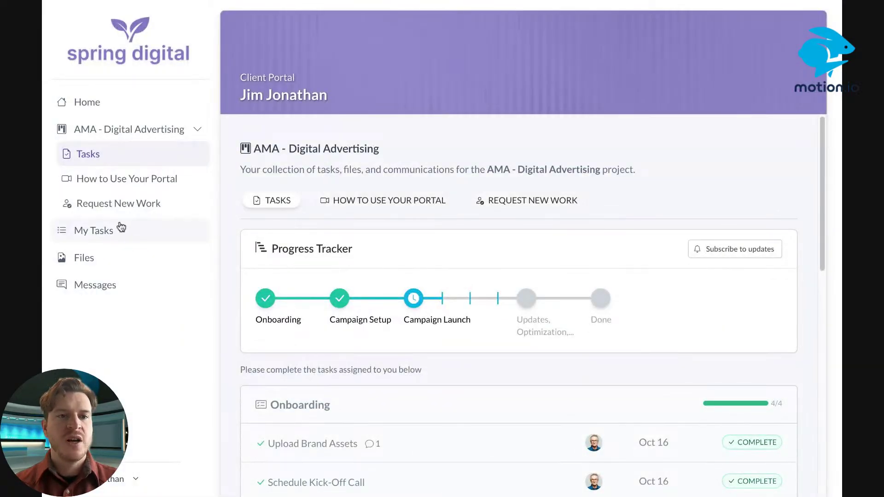
Open the Review Ad Creative task from the client portal's My Tasks list
left_click(107, 231)
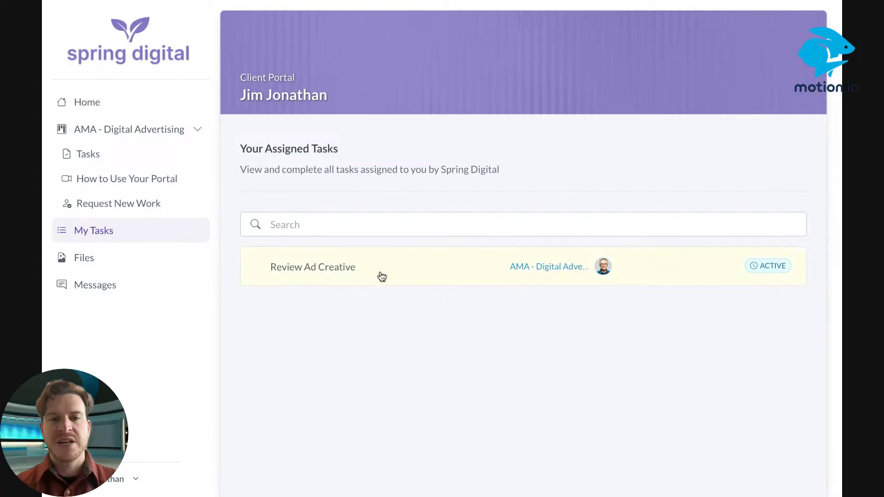
left_click(389, 261)
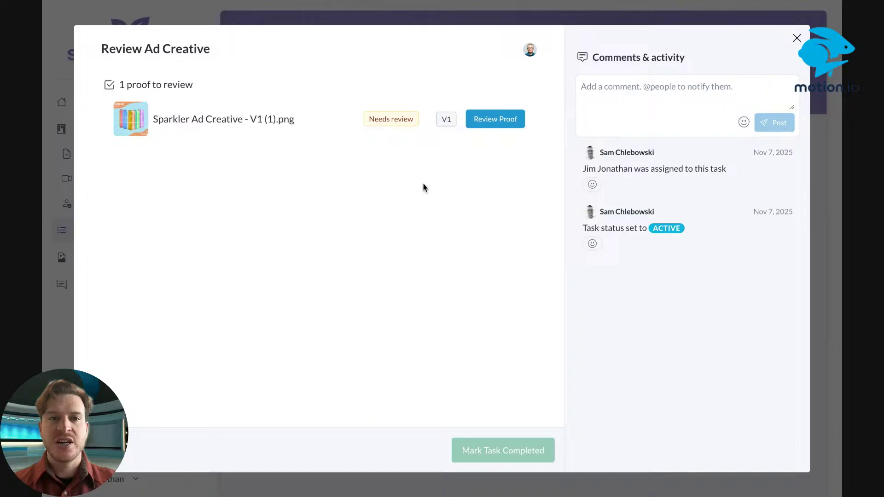
left_click(494, 122)
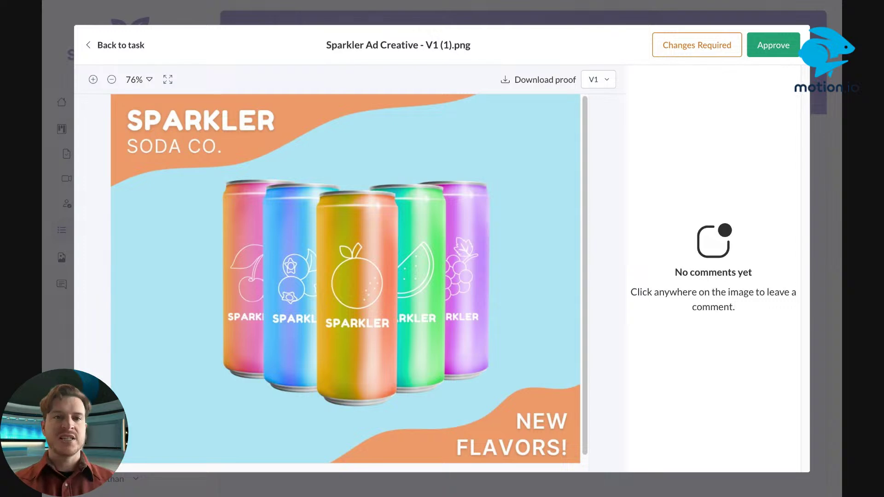
left_click(282, 119)
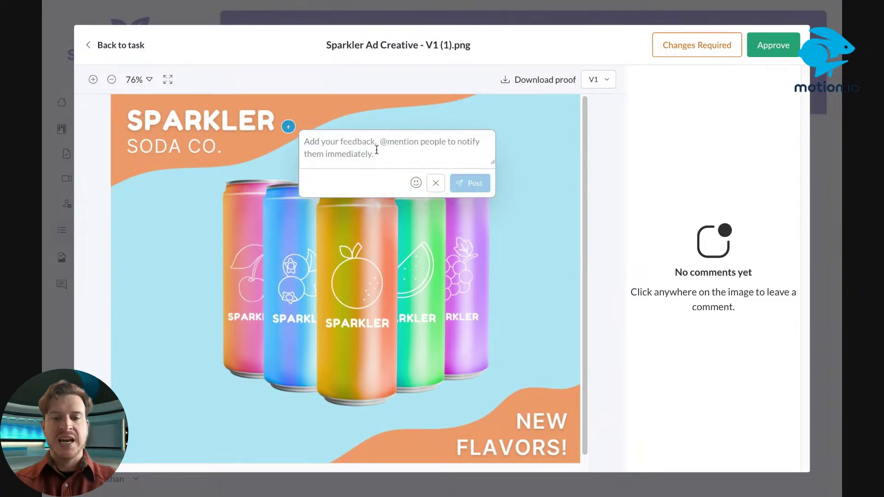
type("@sam")
left_click(374, 122)
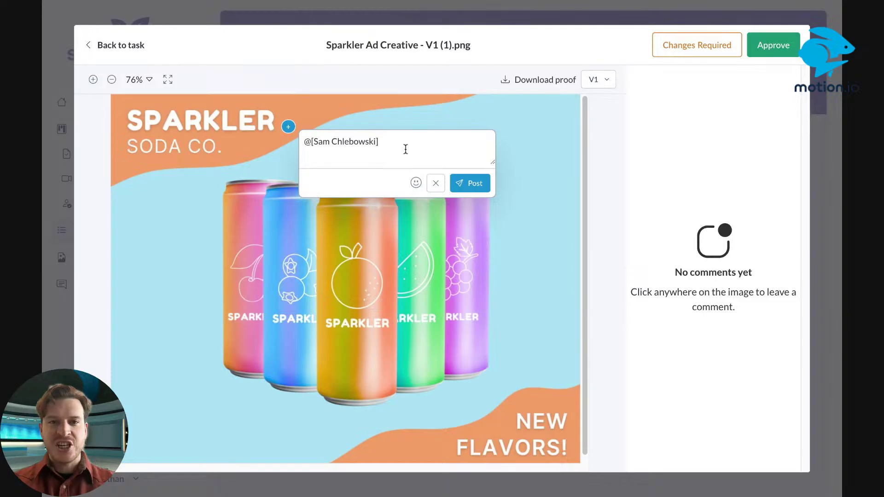
type("H")
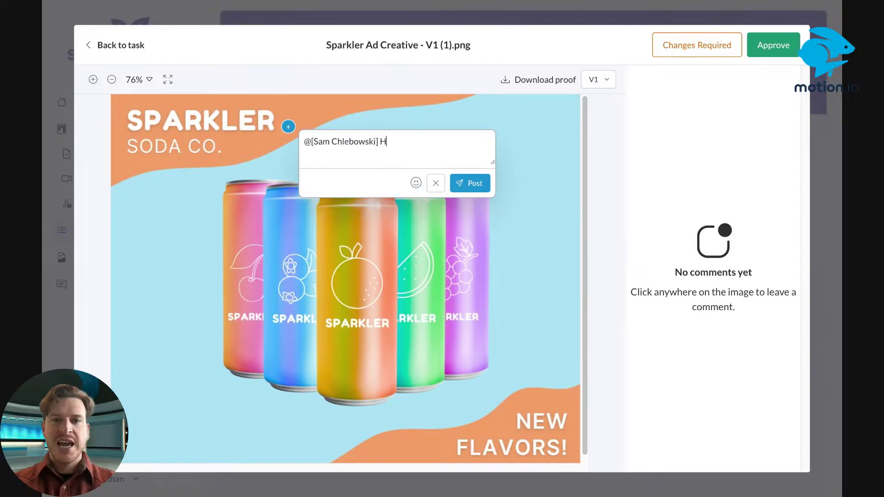
type("ey could we tr")
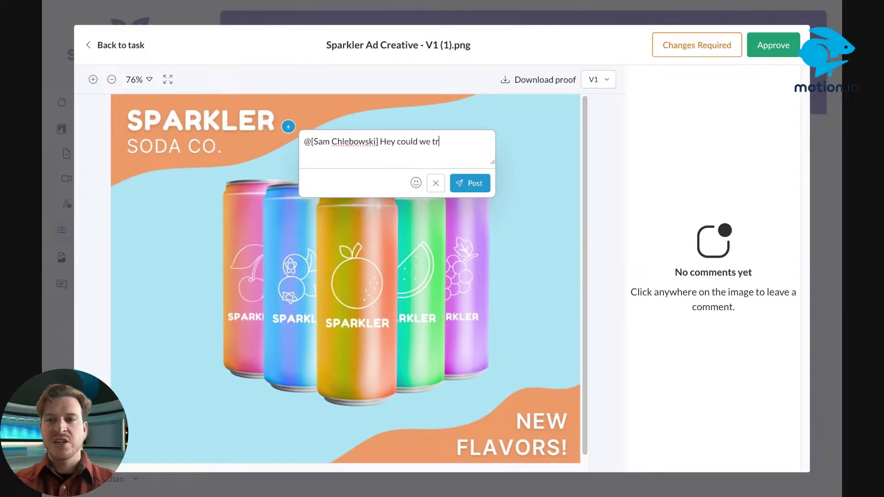
type("y using our blu")
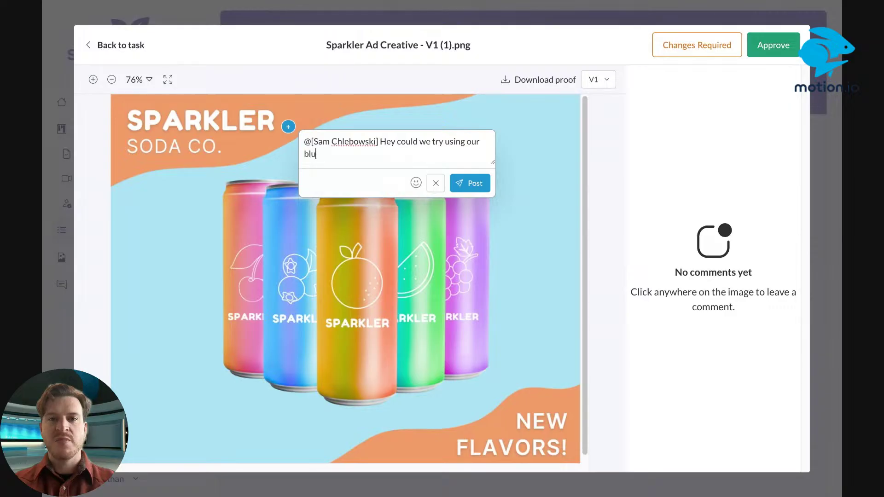
type("e brand ")
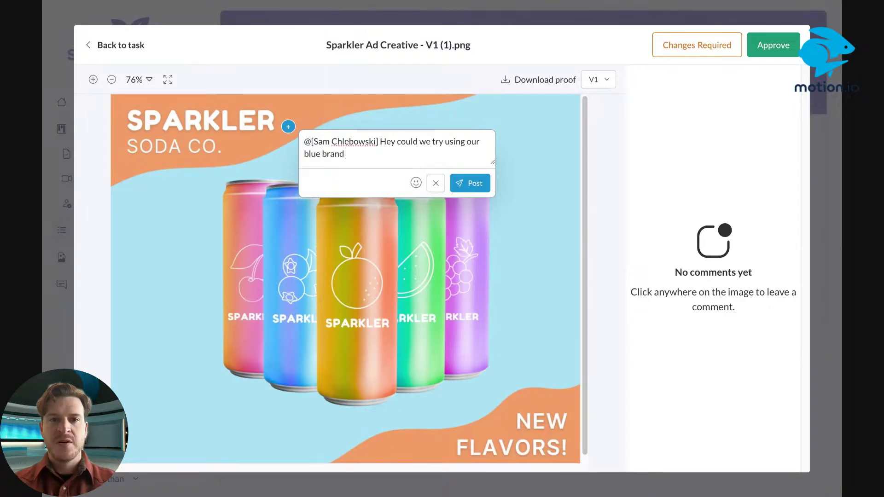
type("color here?")
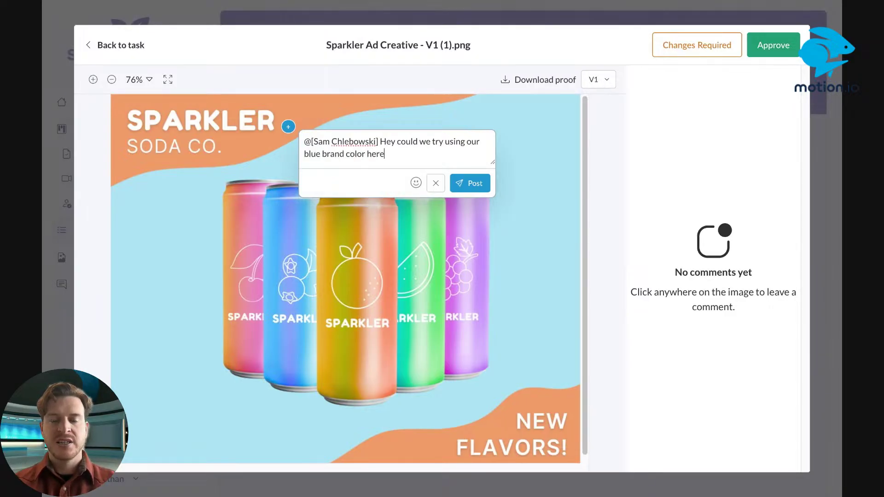
left_click(304, 155)
type("darker")
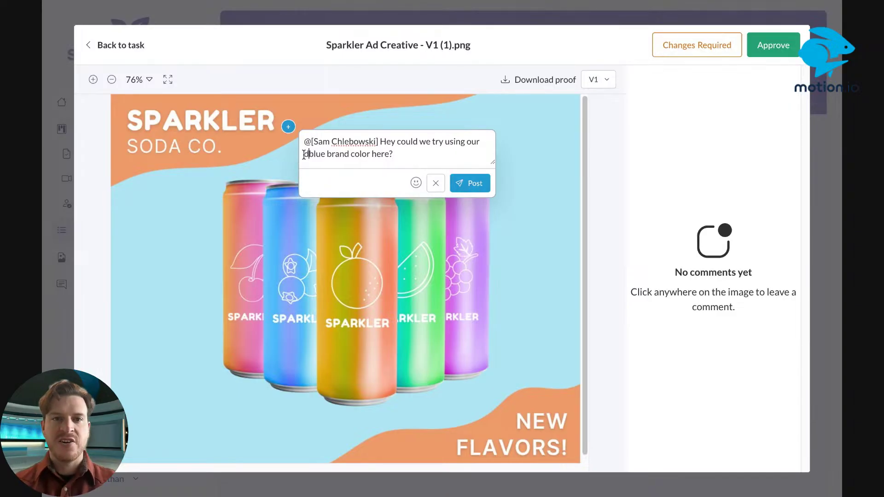
left_click(474, 183)
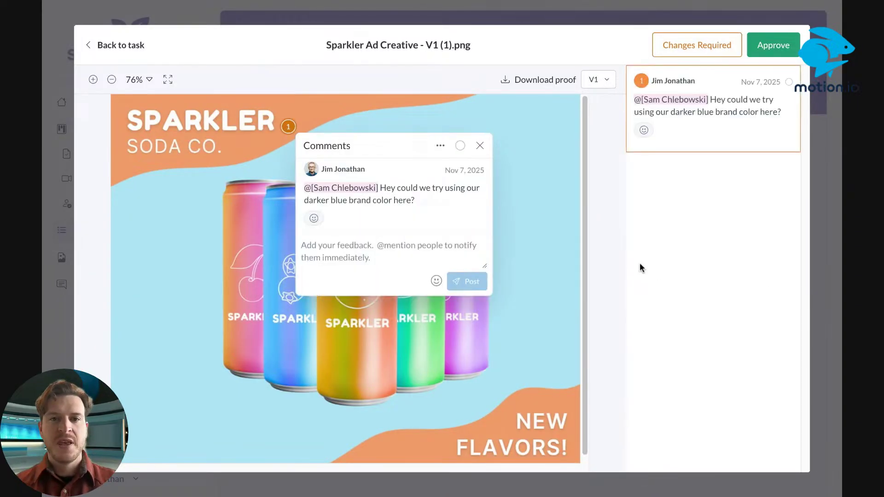
left_click(199, 343)
type("@sam")
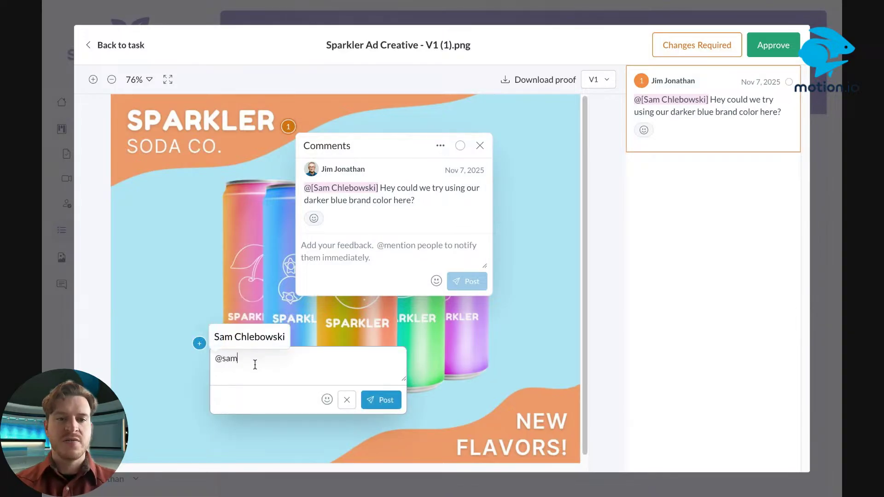
left_click(251, 343)
left_click(301, 354)
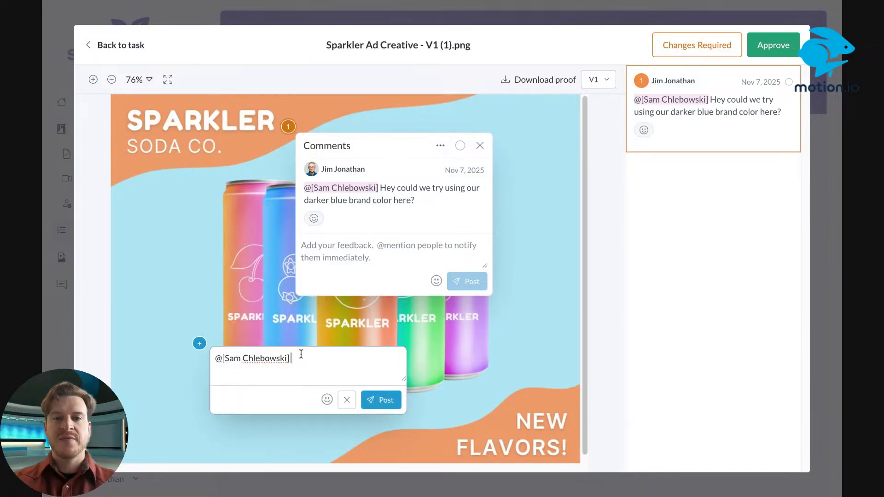
type("Can w")
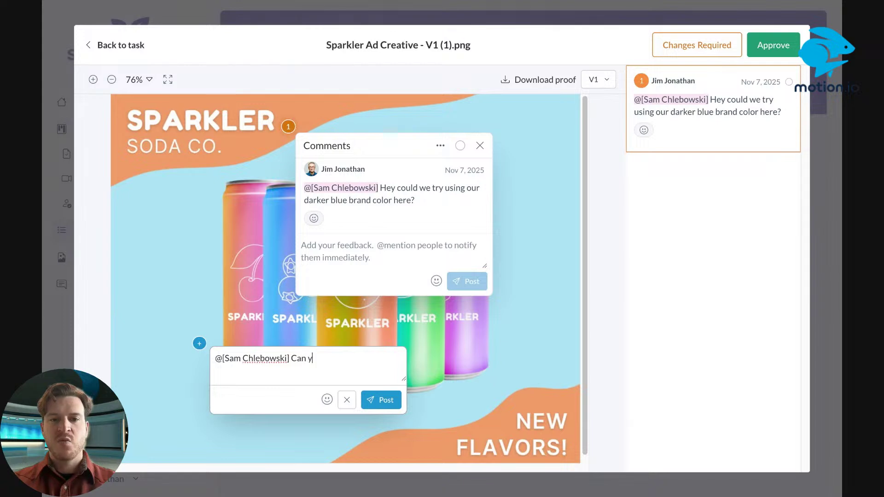
type("e use our")
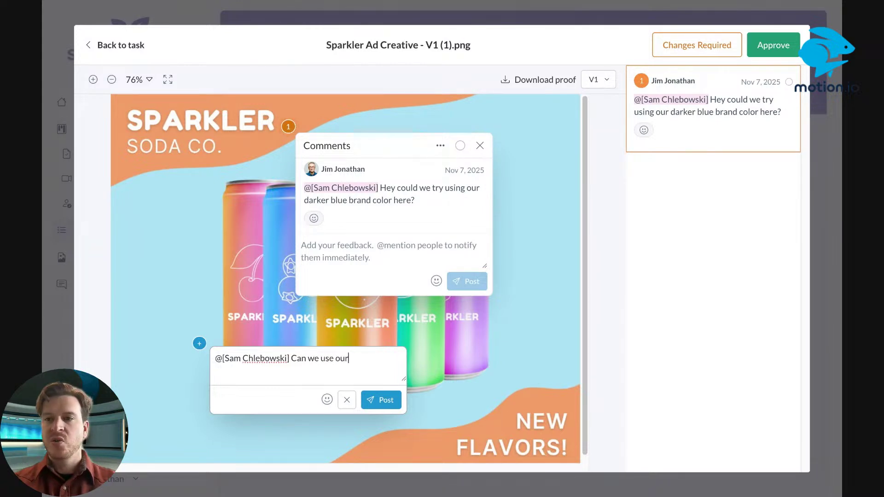
type(" light blue")
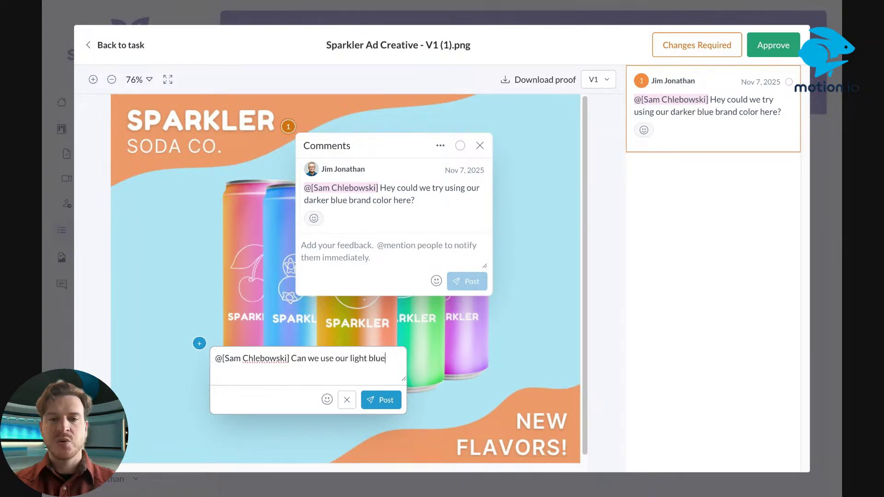
type(" color for the b")
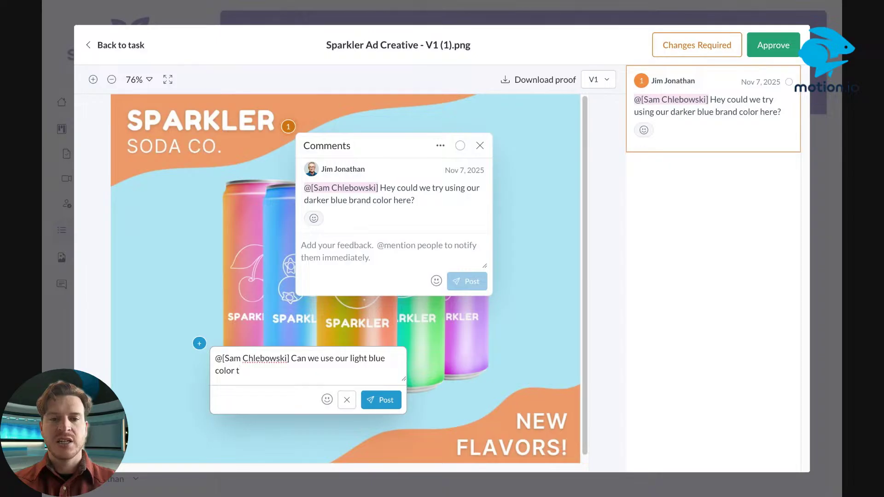
type("ackgro")
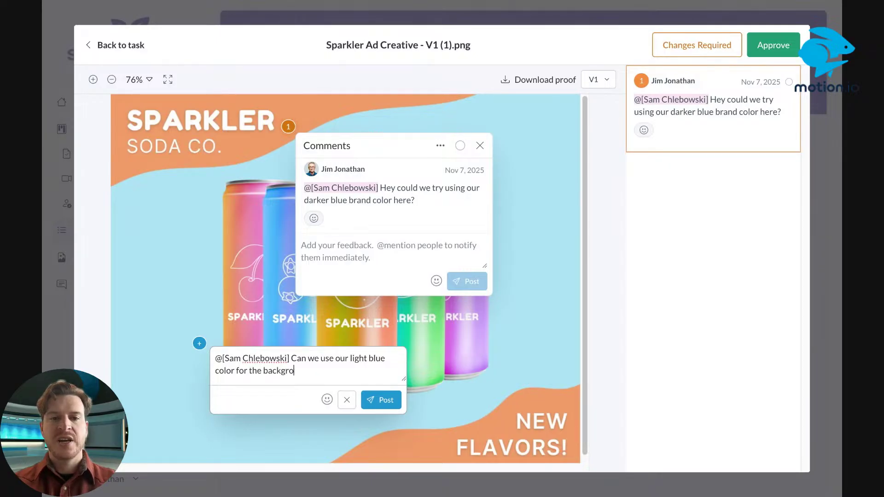
type("und here?")
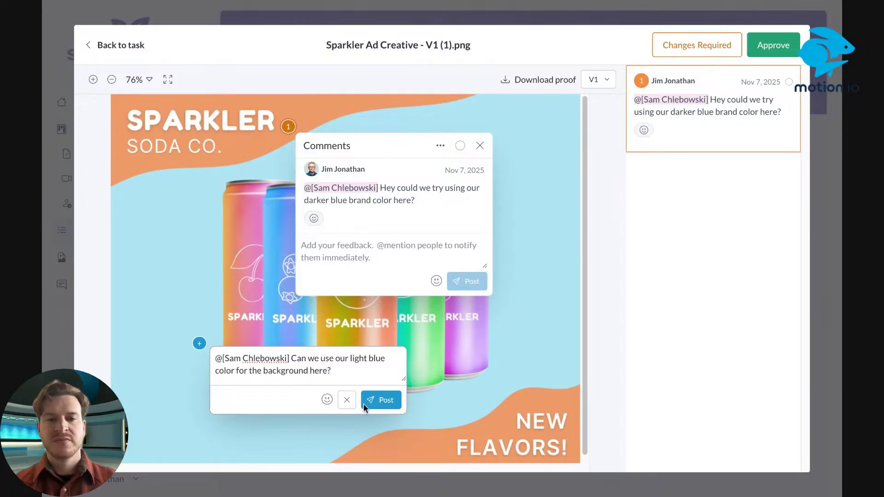
left_click(382, 399)
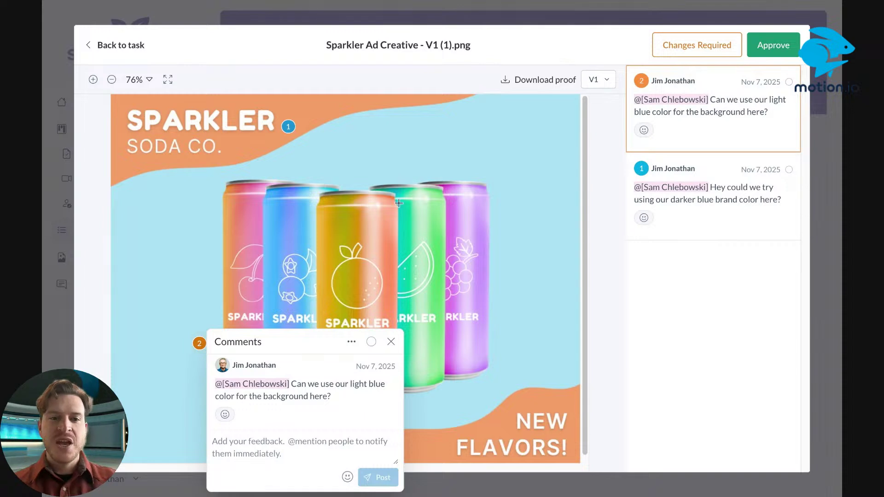
Mark the proof Changes Required, then scroll the project task list down to Campaign Launch
left_click(677, 45)
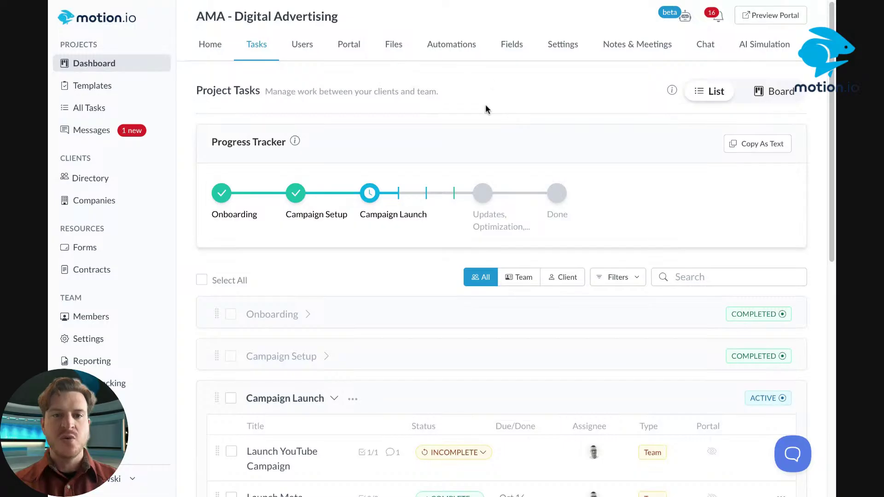
scroll(485, 104, "down", 6)
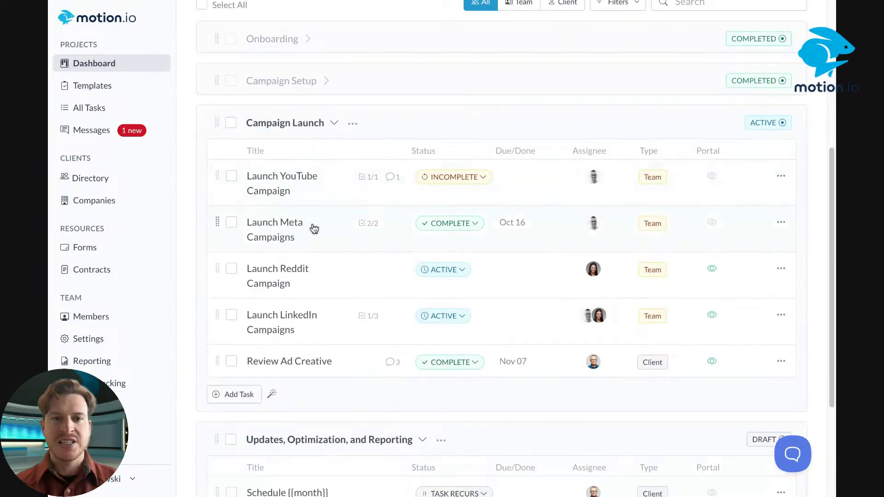
scroll(315, 228, "down", 4)
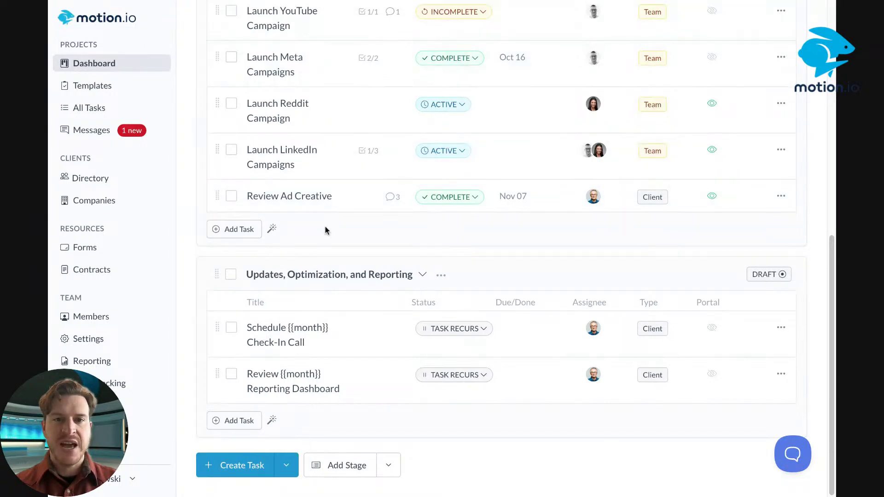
Open the Sparkler ad proof from Review Ad Creative and view pinned comments 1 and 2
left_click(334, 198)
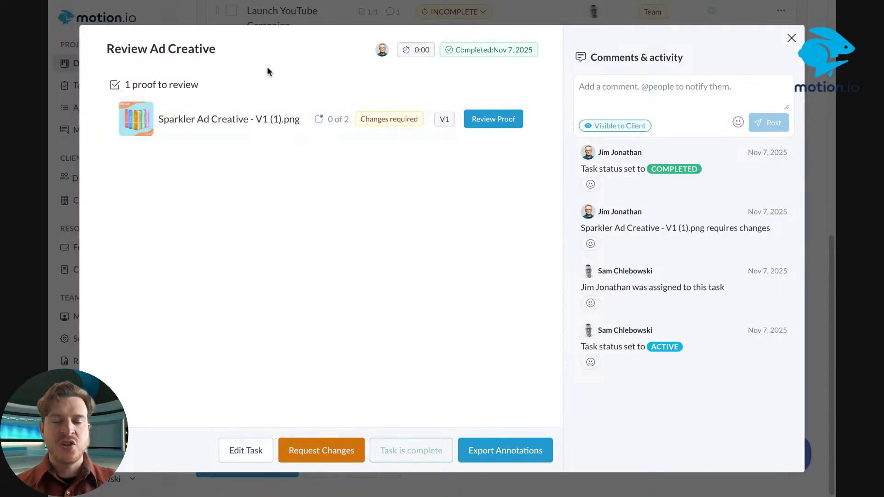
left_click(401, 125)
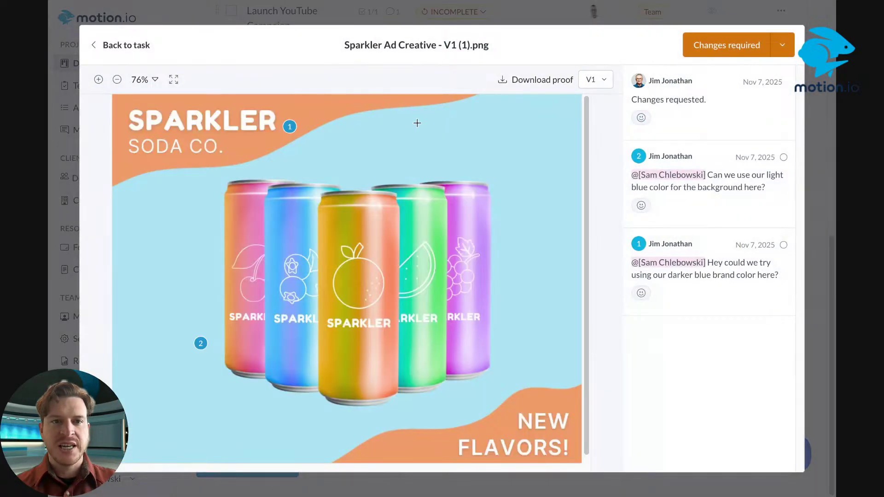
left_click(290, 127)
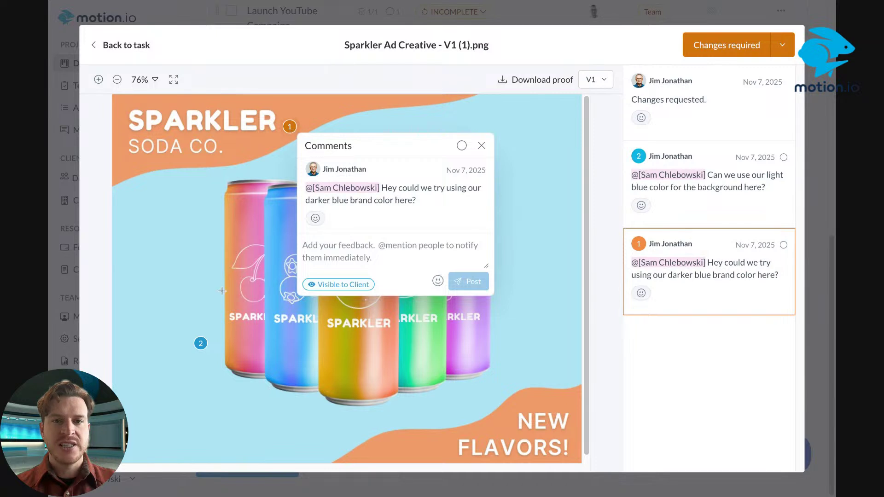
left_click(201, 344)
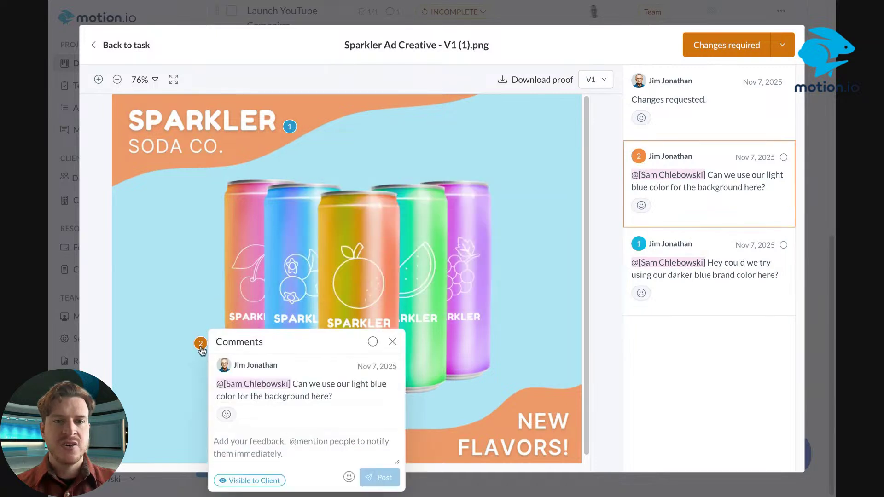
left_click(286, 131)
left_click(203, 346)
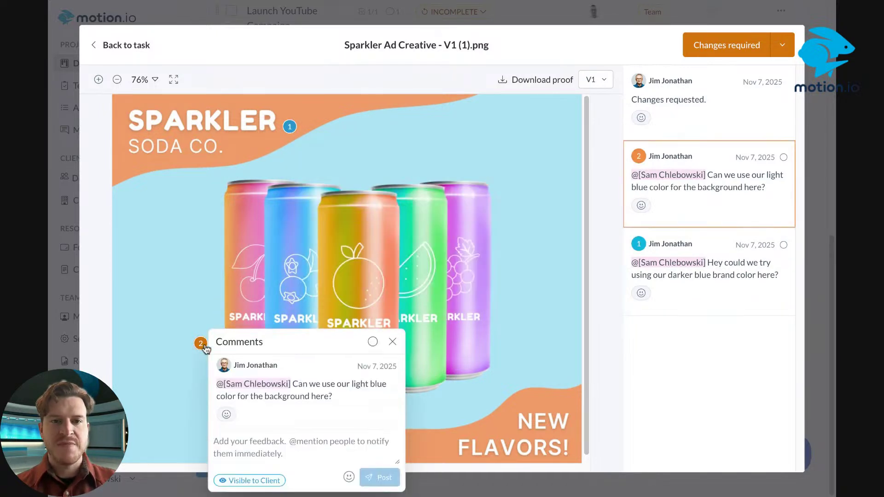
left_click(289, 129)
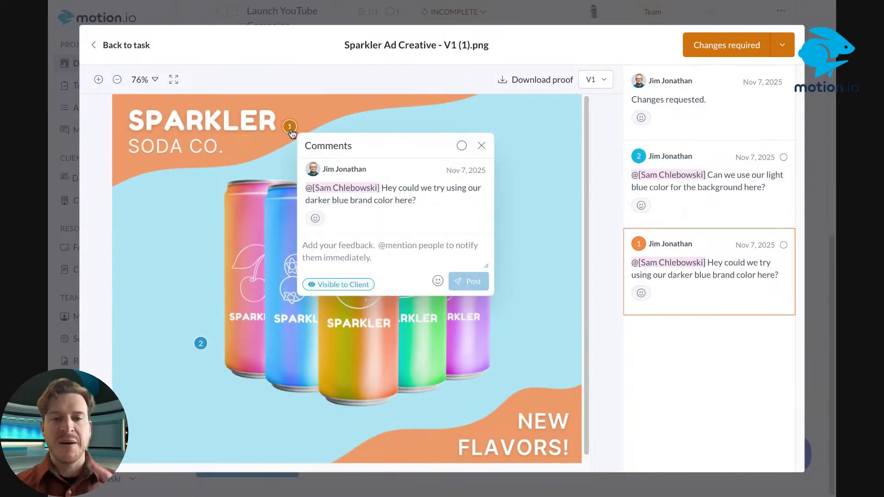
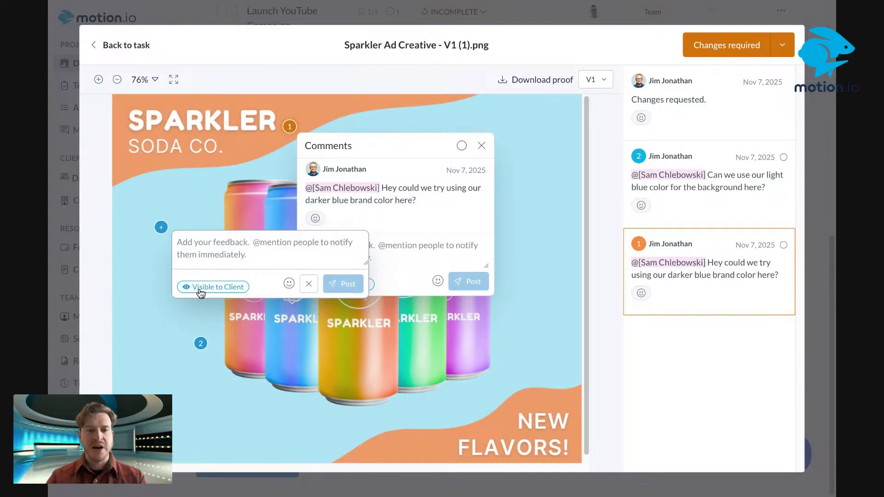
Switch the unfinished new comment to Team Only, then cancel it
left_click(203, 288)
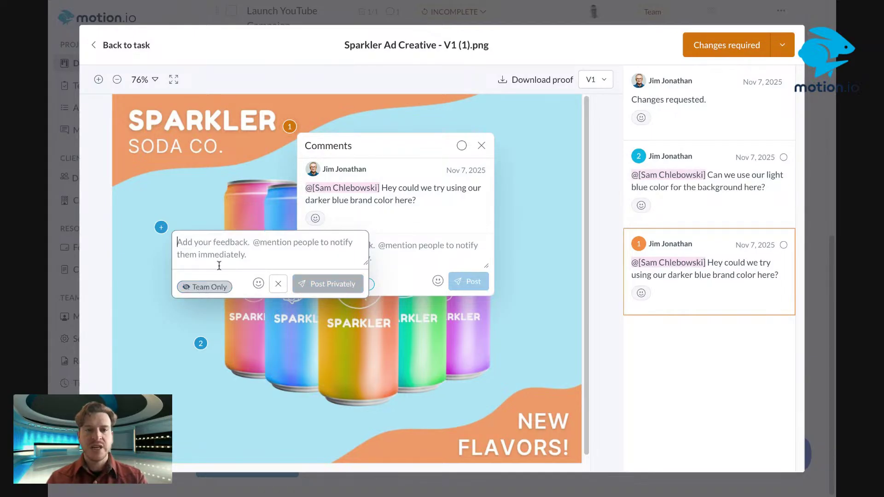
left_click(204, 287)
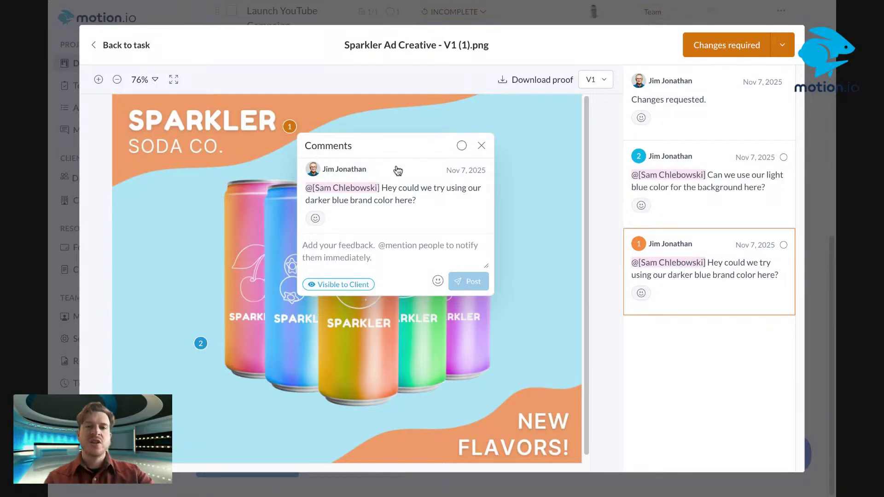
Resolve pinned comment 1 (darker blue) and comment 2 (light blue background)
left_click(462, 147)
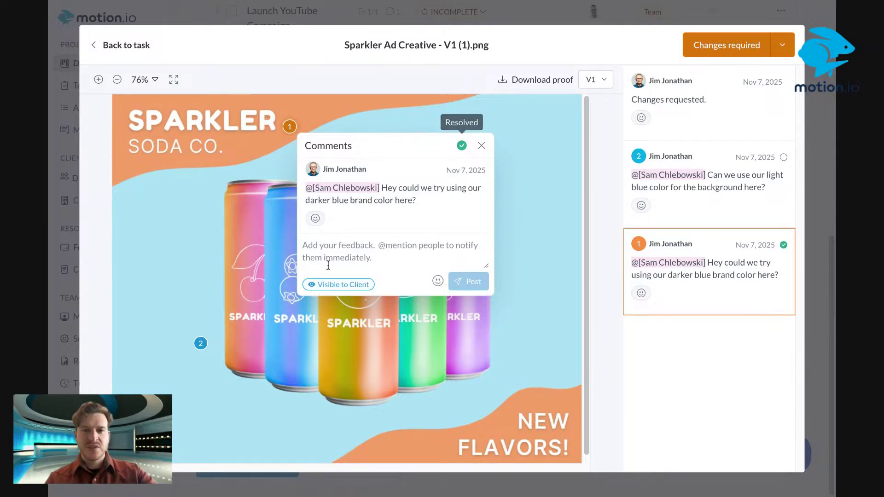
left_click(201, 344)
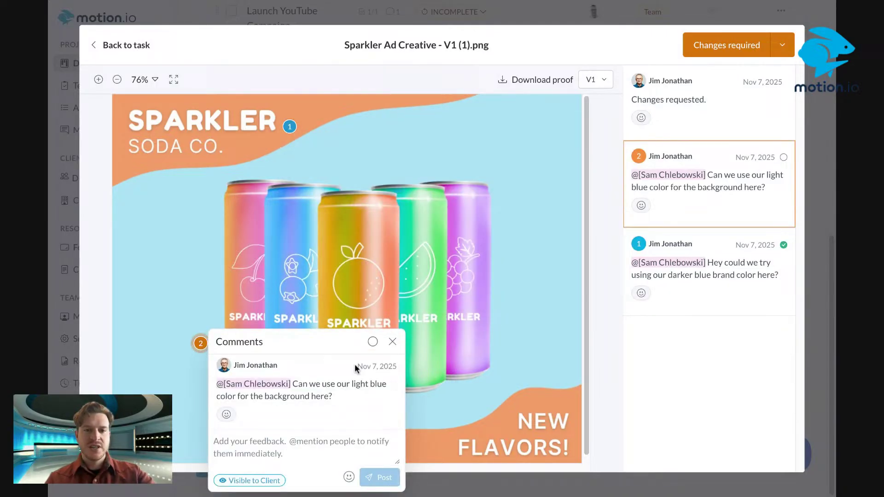
left_click(373, 342)
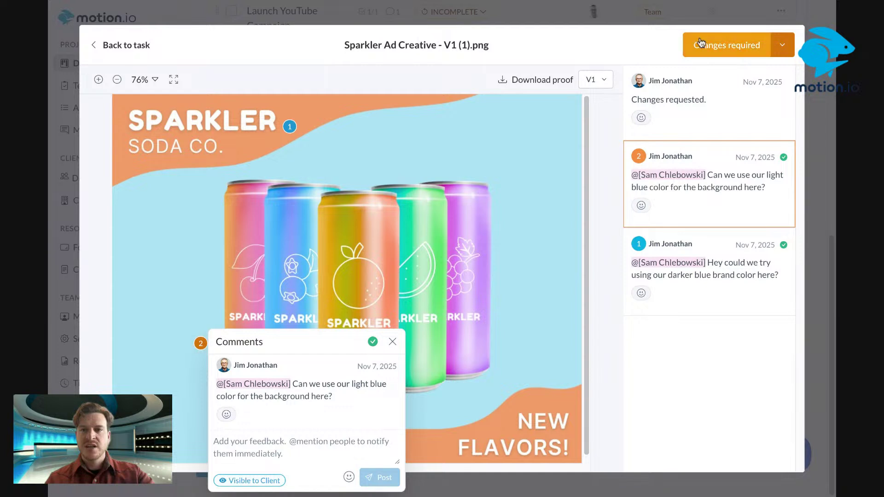
React with an emoji to the changes-requested note and cancel a stray new comment marker
left_click(645, 118)
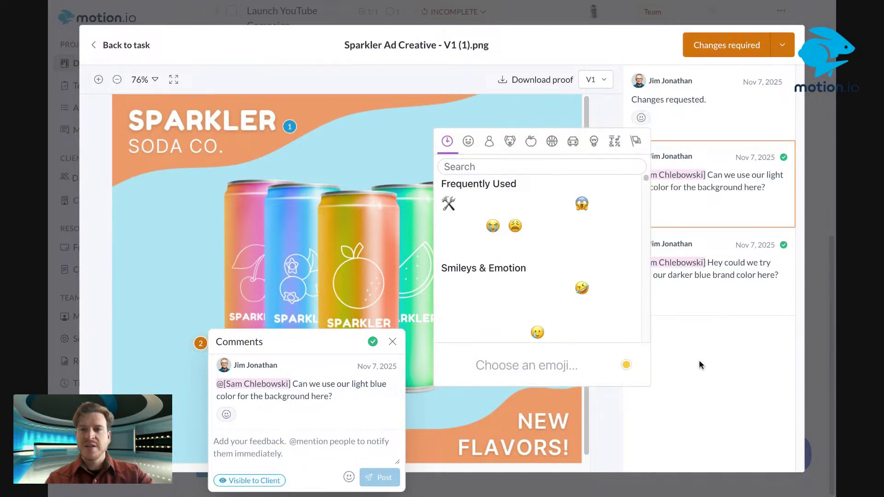
left_click(391, 114)
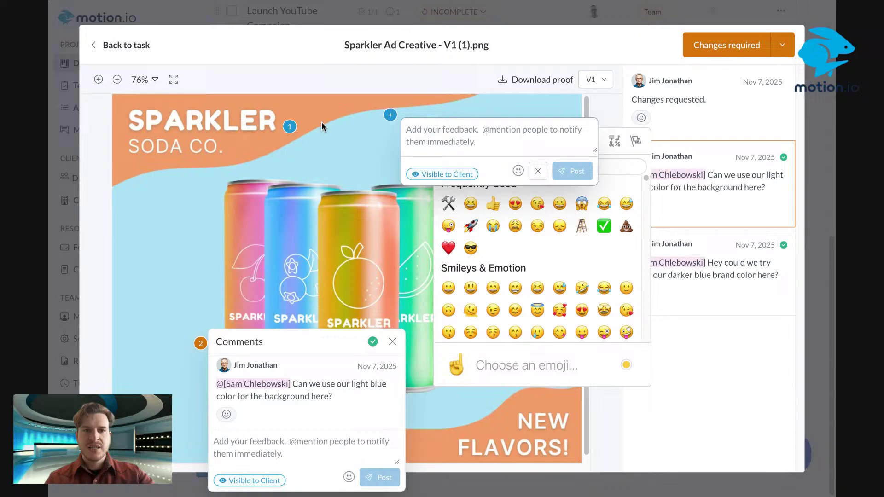
left_click(290, 126)
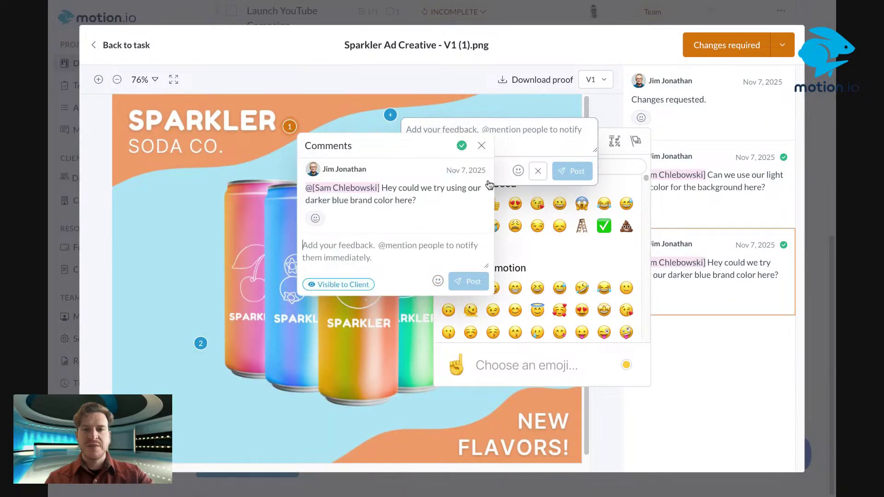
left_click(538, 171)
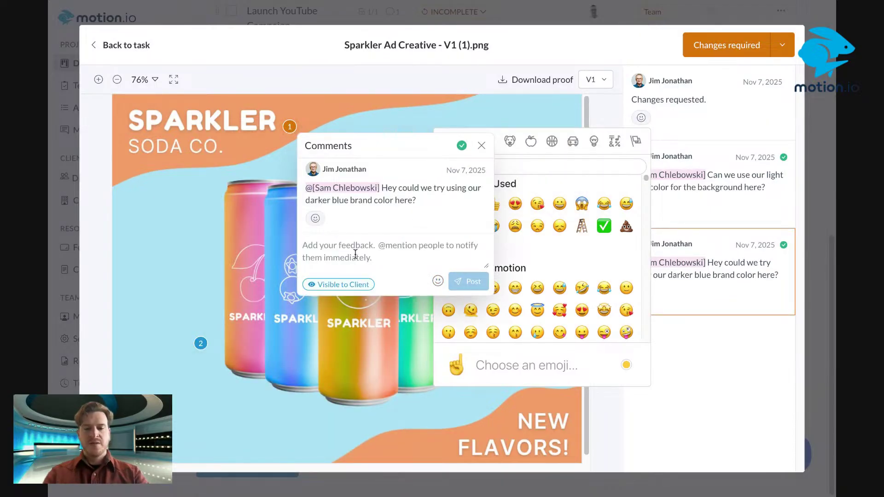
Post 'This is done! Sending you a new version momentarily.' on the darker blue comment, copying it
left_click(355, 254)
type("t")
key("BackSpace")
type("T")
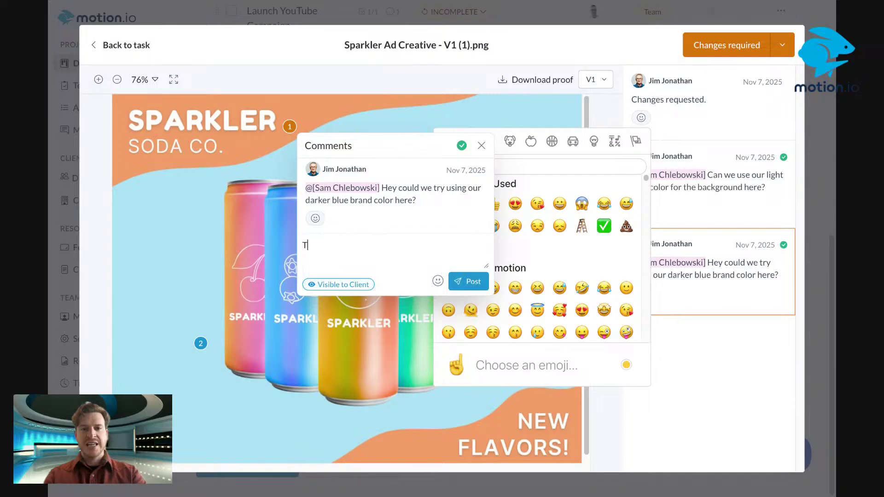
type("his is done!")
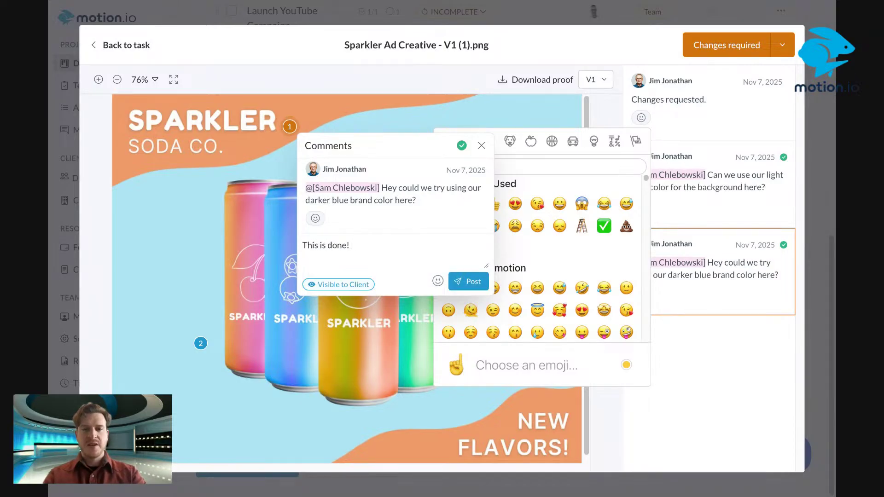
type(" Sending you a new v")
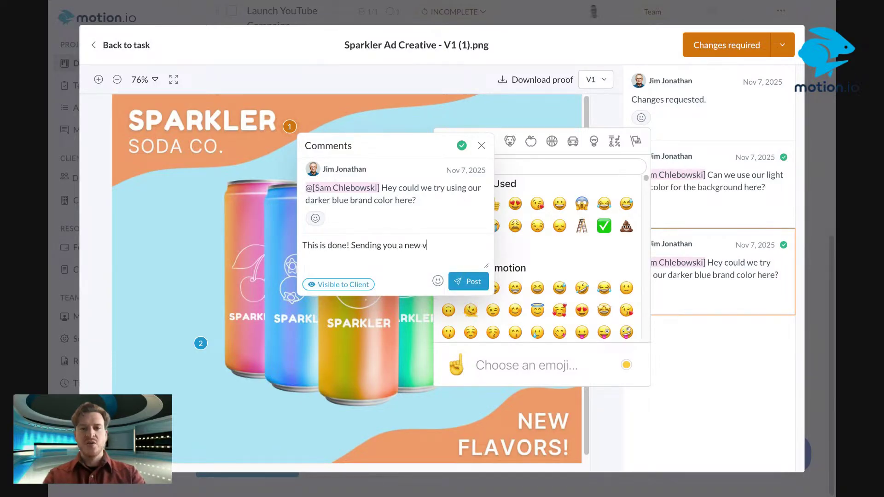
type("eri")
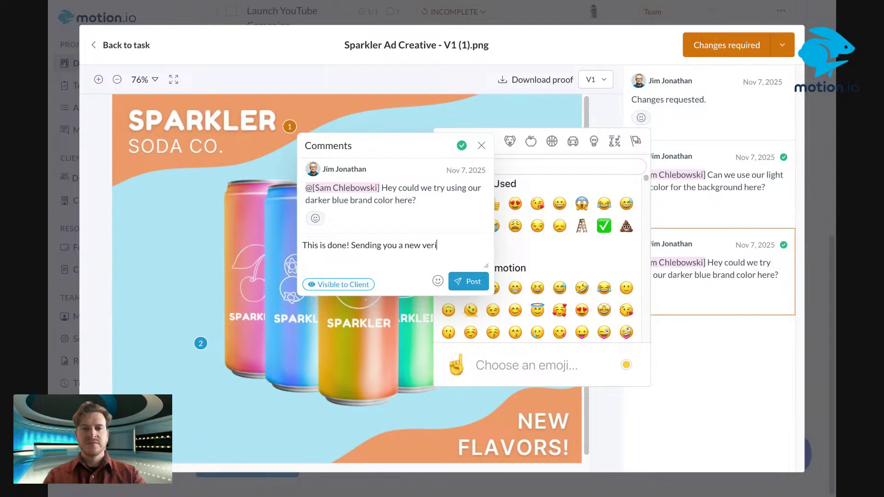
type("on sion momentarily.")
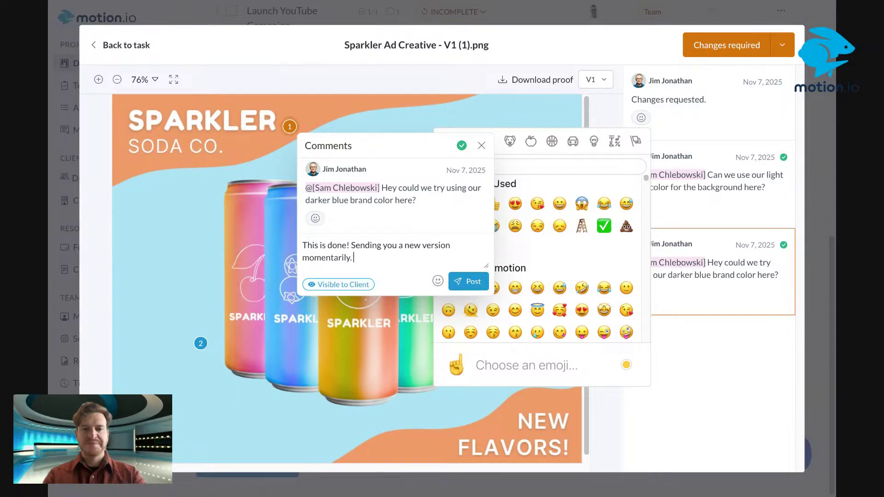
triple_click(297, 249)
key("ctrl+c")
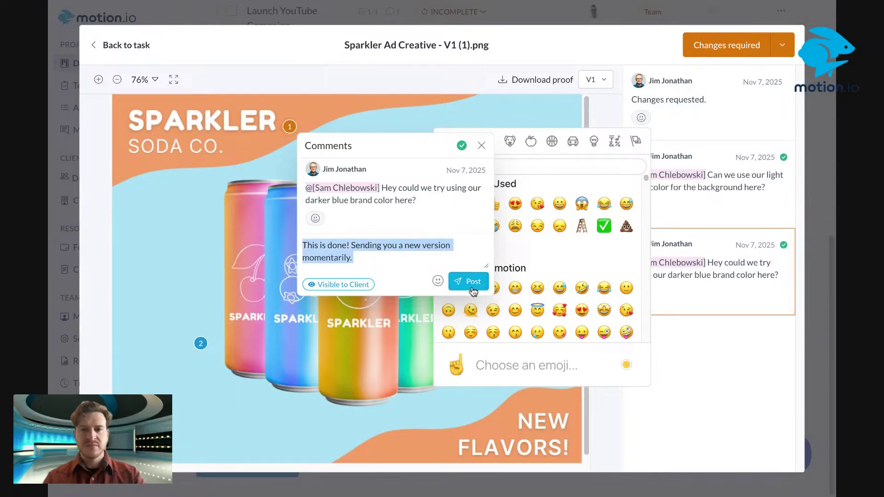
left_click(470, 282)
Paste and post the same reply on the light blue background comment
left_click(201, 342)
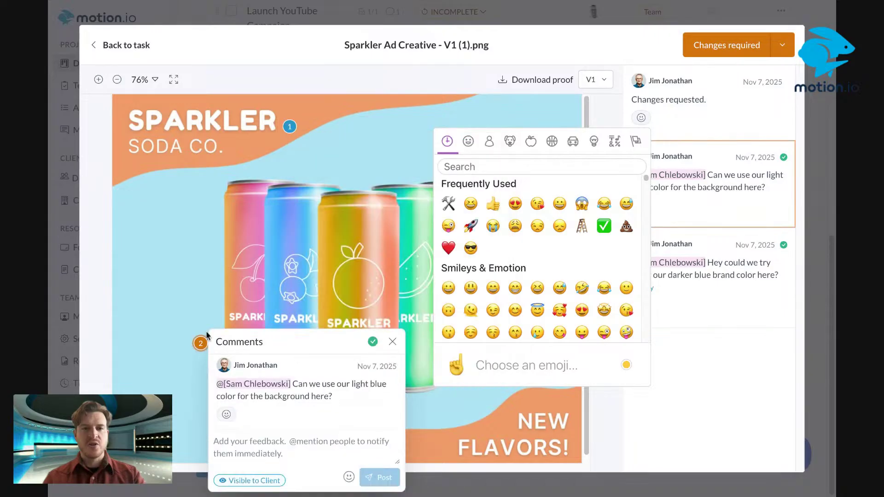
left_click(290, 452)
key("ctrl+v")
left_click(376, 478)
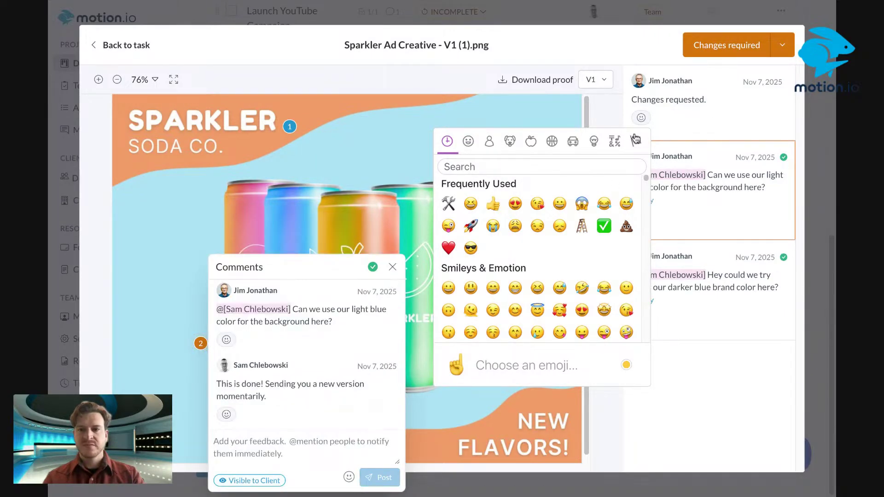
Discard a stray empty comment marker and reopen the darker blue thread to check its reply
left_click(392, 267)
left_click(386, 183)
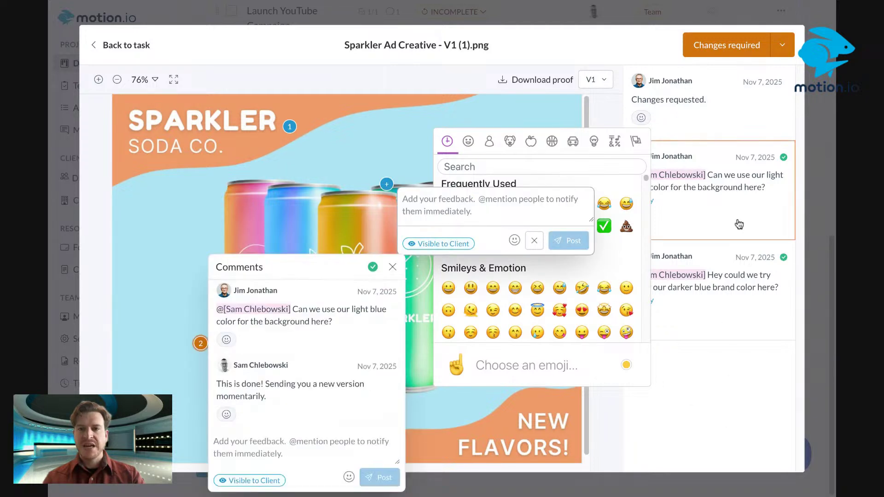
left_click(740, 224)
left_click(392, 267)
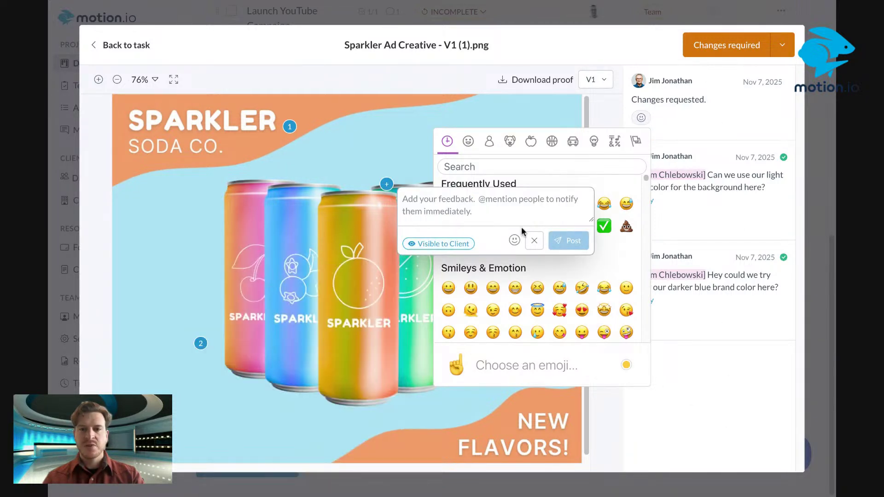
left_click(535, 240)
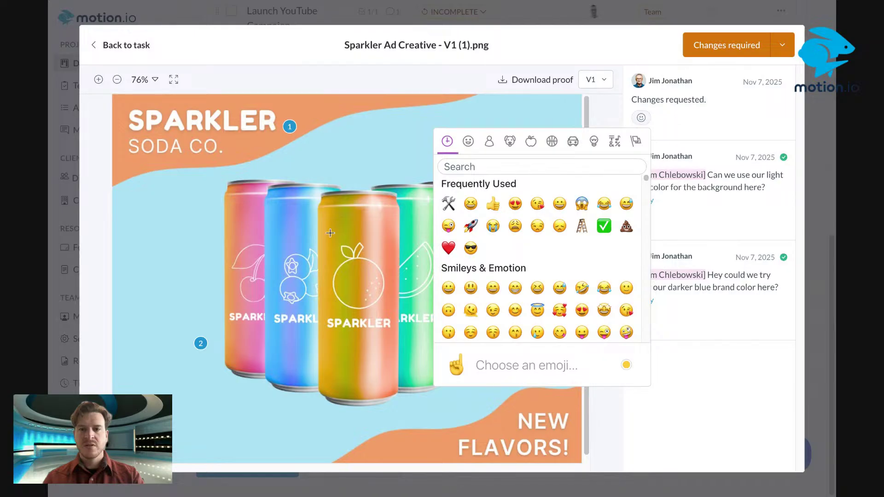
left_click(719, 280)
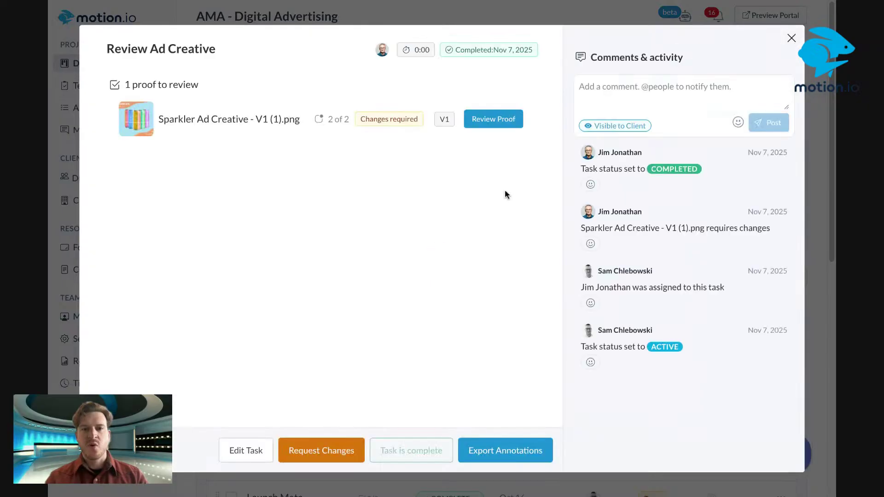
Confirm Review Ad Creative shows 2 of 2 comments resolved, then reopen the light blue thread's reply
left_click(494, 120)
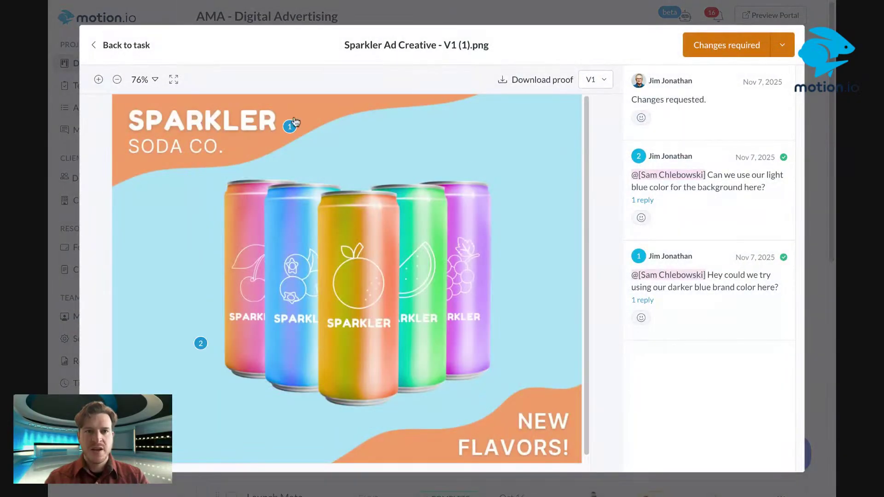
left_click(104, 46)
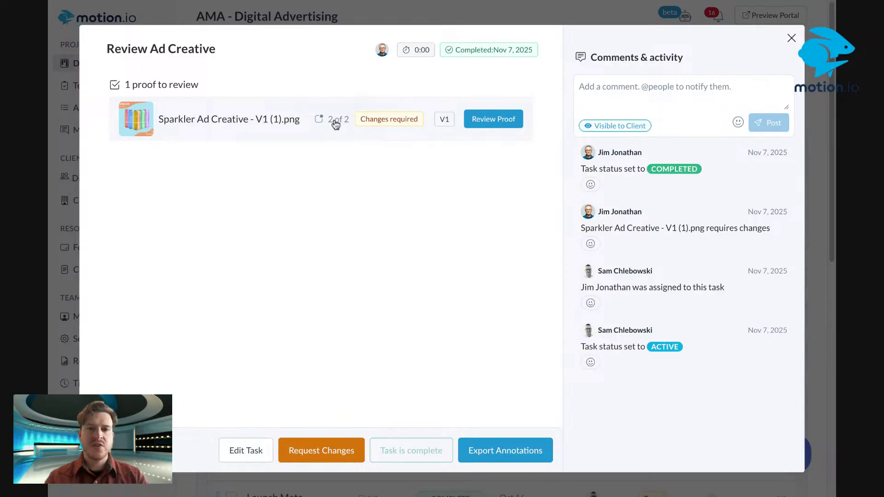
mouse_move(333, 125)
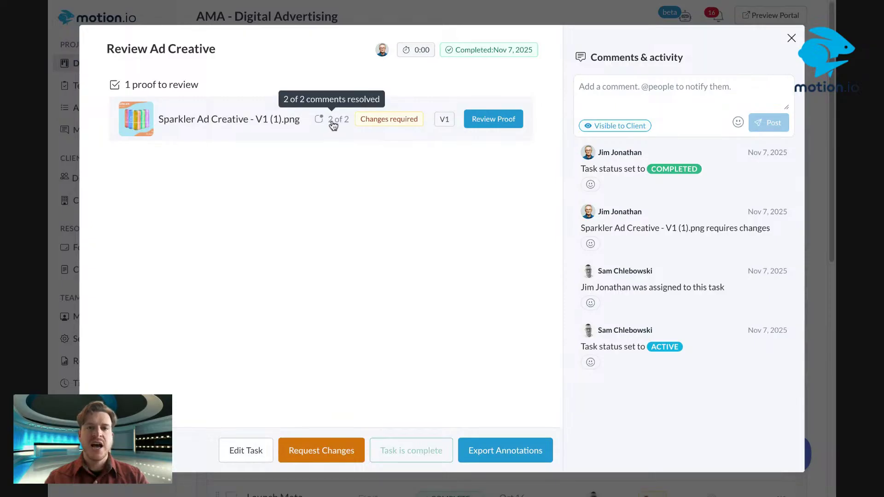
left_click(491, 123)
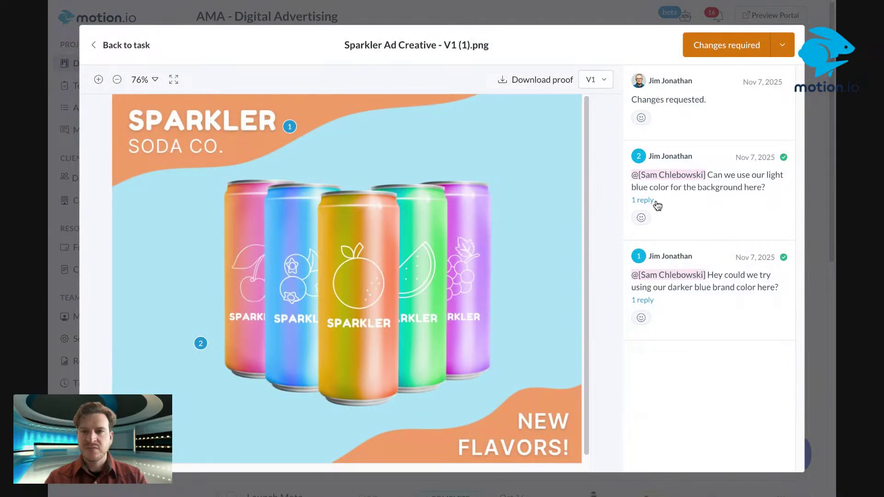
left_click(648, 200)
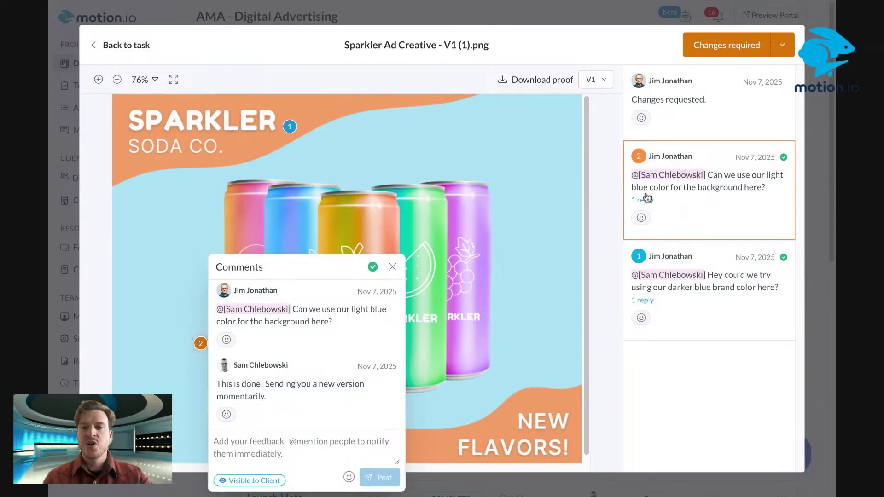
left_click(392, 268)
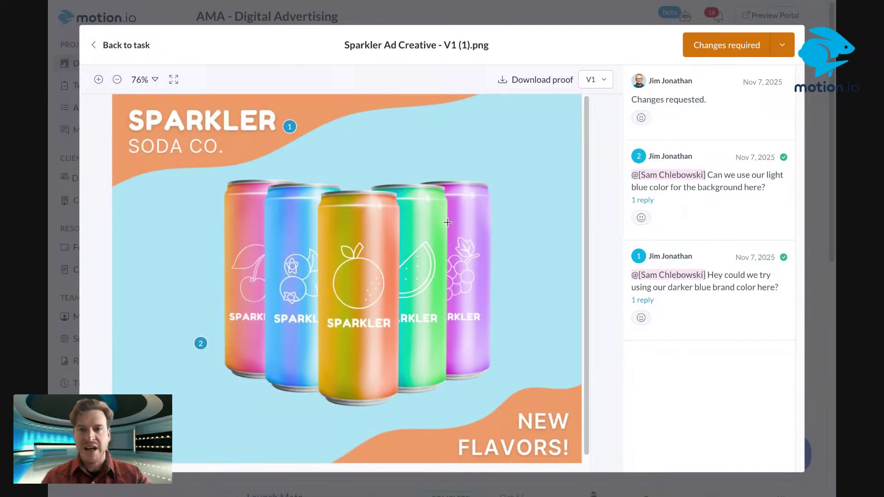
left_click(689, 177)
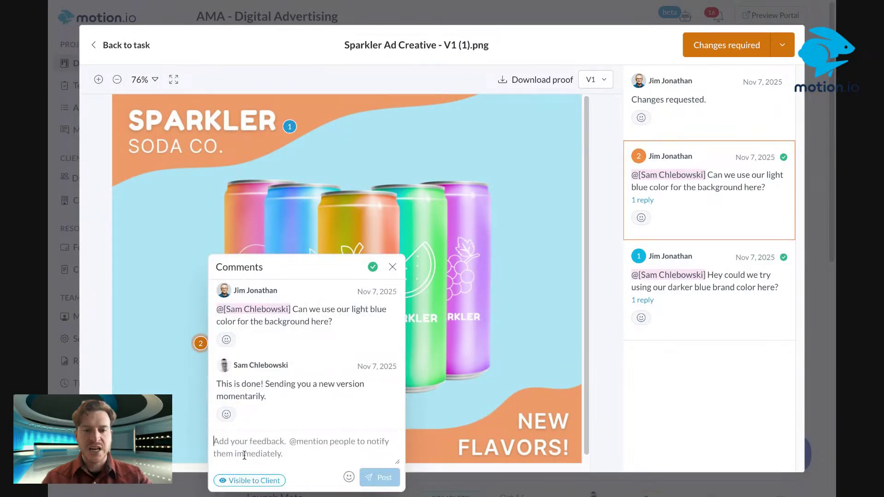
left_click(239, 481)
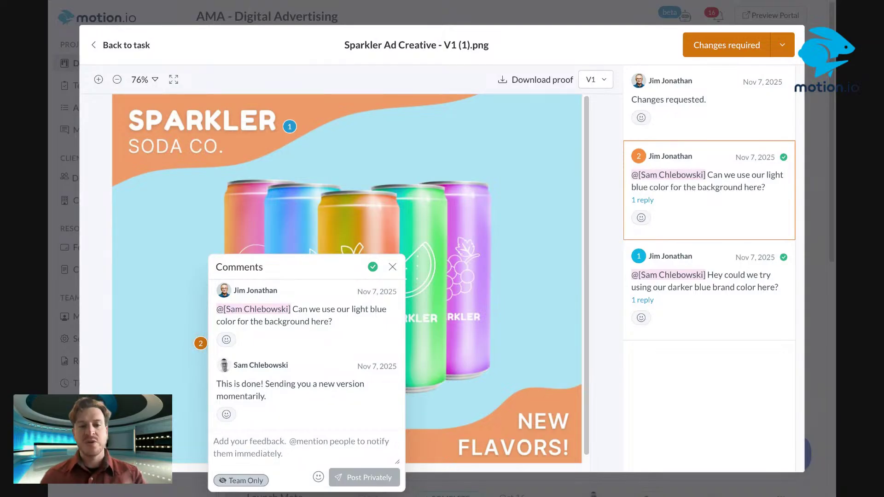
type("@Sa")
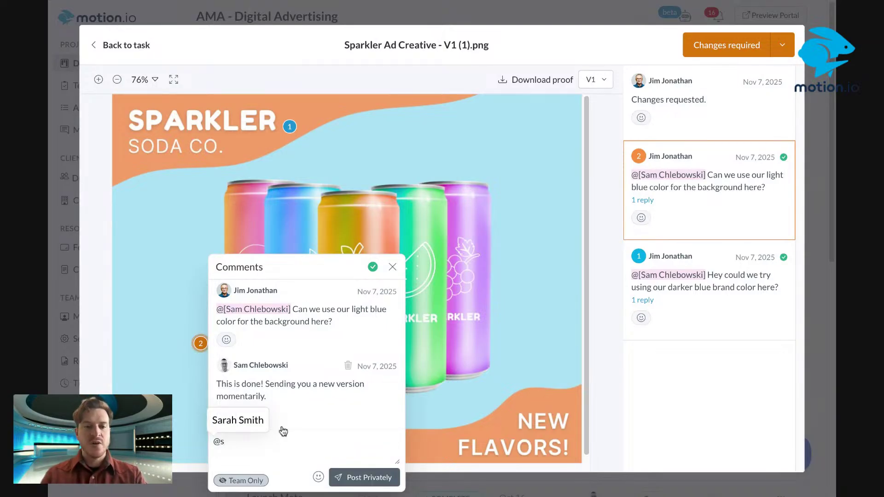
left_click(282, 430)
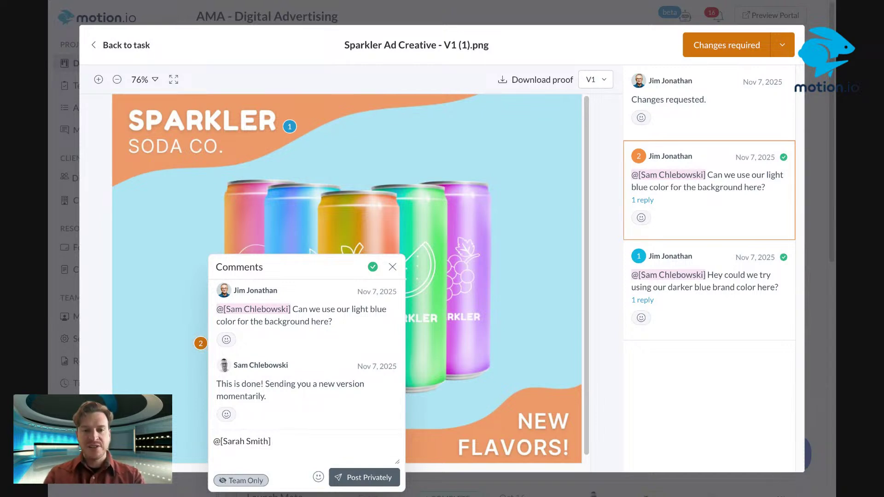
type("can you ")
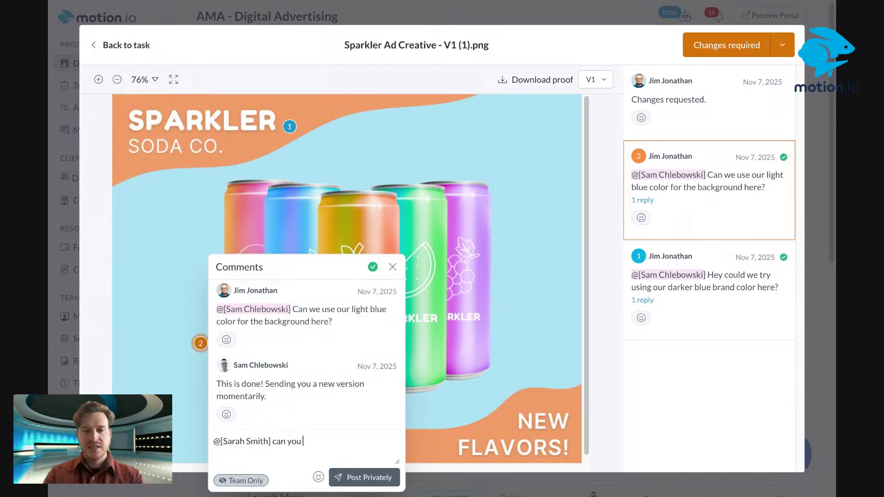
type("handle?")
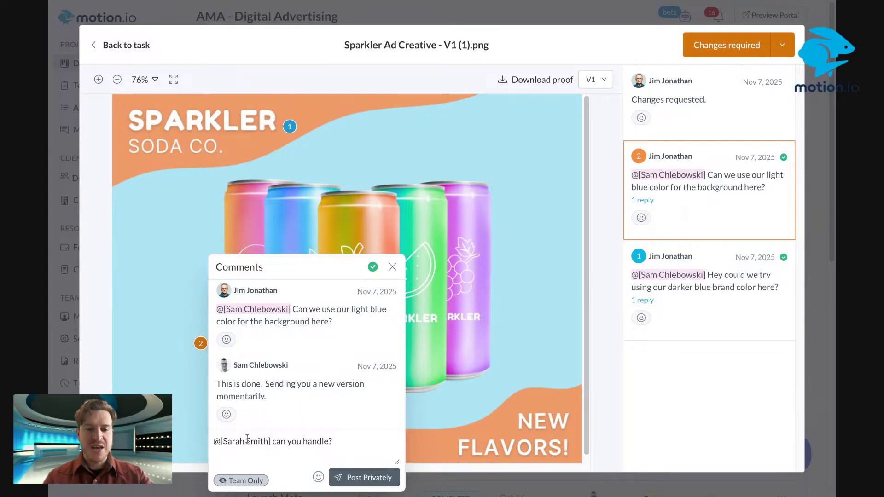
left_click(363, 477)
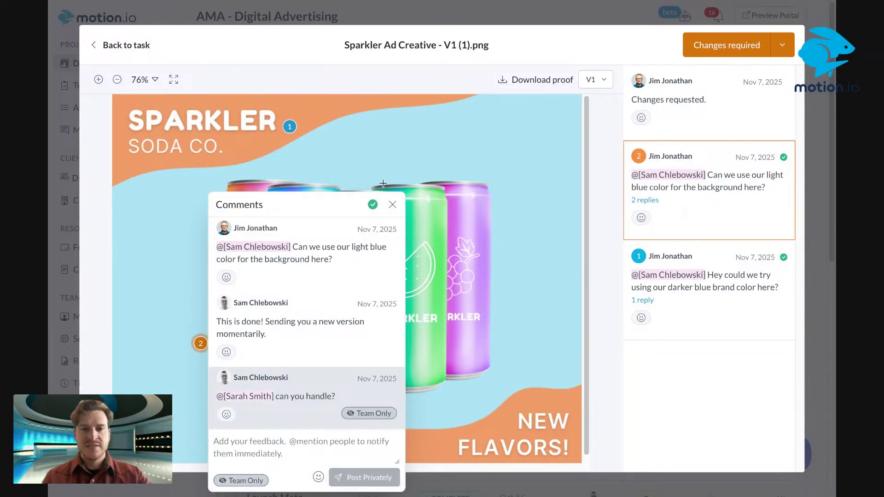
Check the threads of comments 1 and 2, then go back to the Review Ad Creative task
left_click(392, 205)
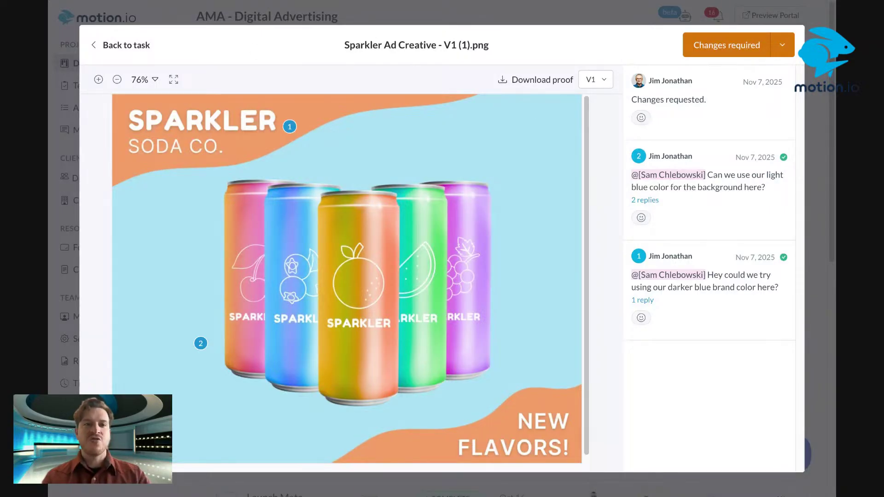
left_click(290, 127)
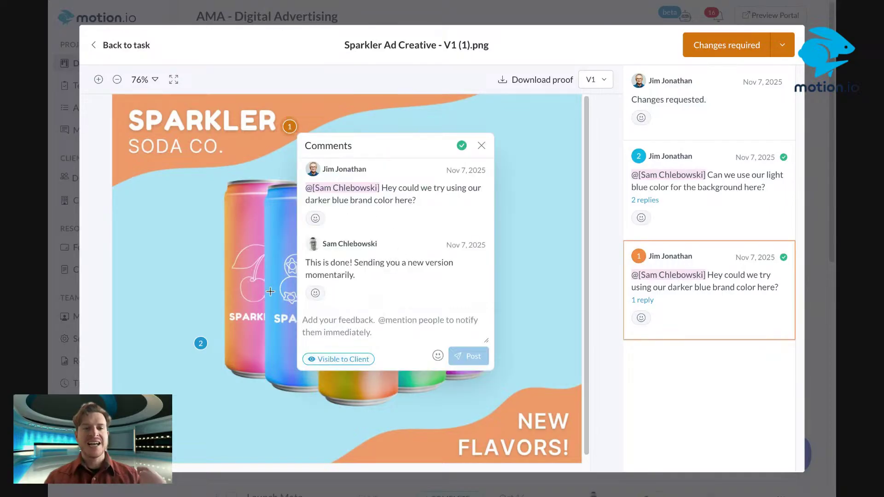
left_click(197, 354)
left_click(201, 344)
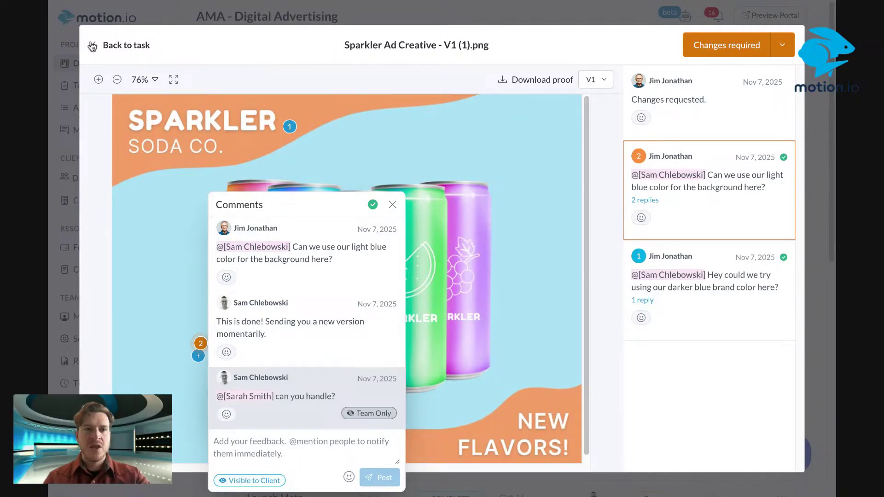
left_click(94, 45)
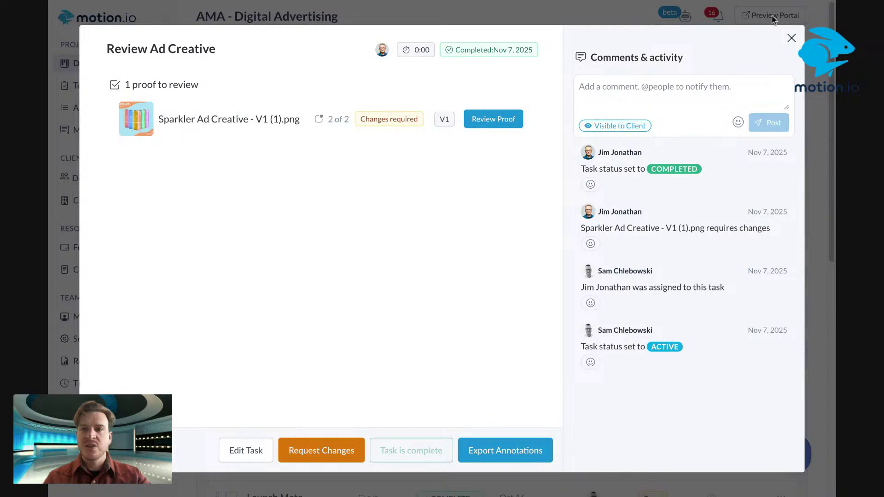
Close the task and open Review Ad Creative in the Edit Task panel from its row menu
left_click(791, 38)
scroll(585, 450, "down", 10)
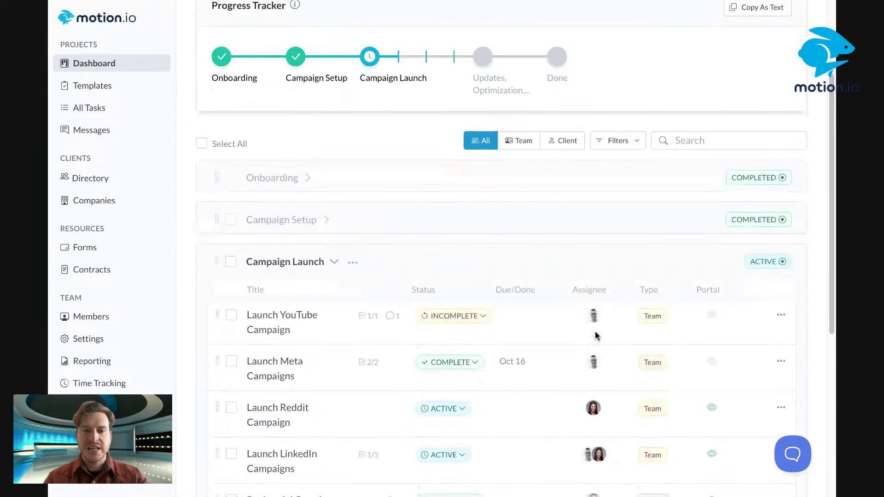
left_click(788, 197)
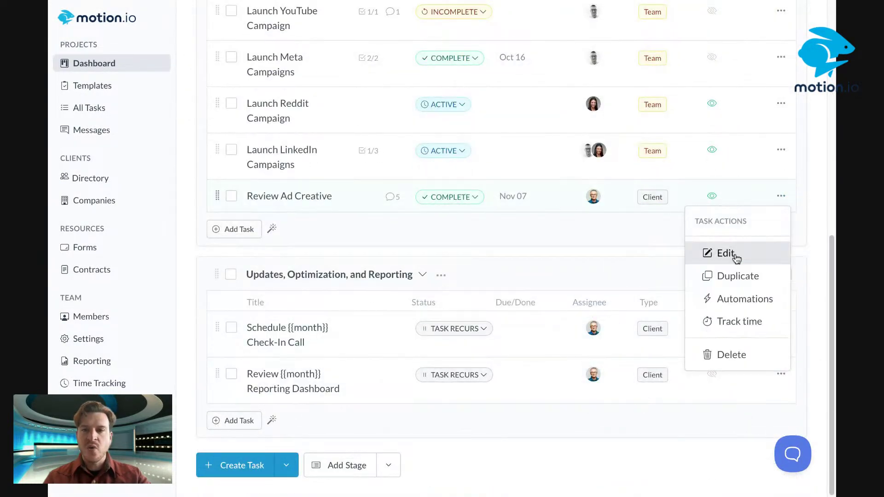
left_click(732, 253)
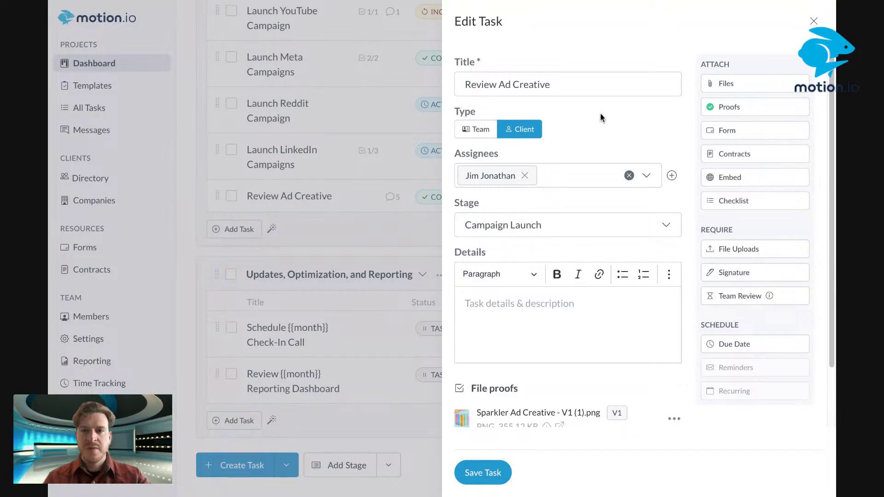
scroll(594, 129, "down", 2)
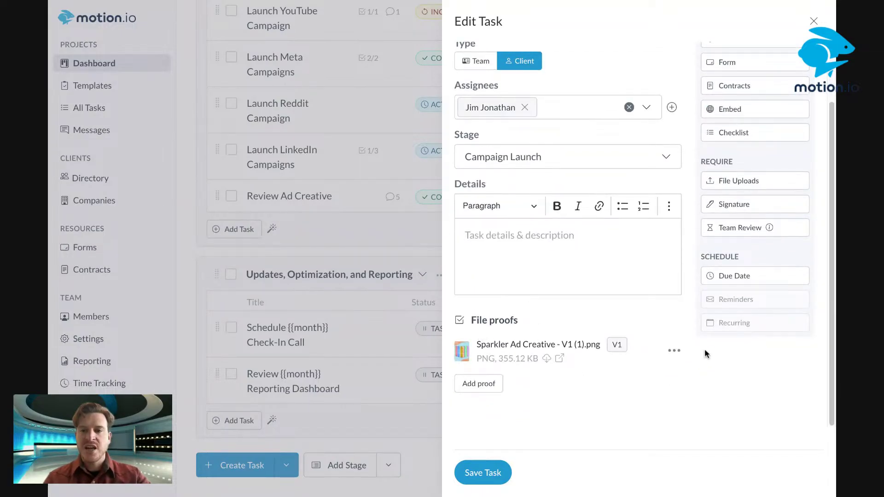
Upload the revised image as a new proof version, 'Sparkler Ad Creative - V2 (1).png'
left_click(674, 354)
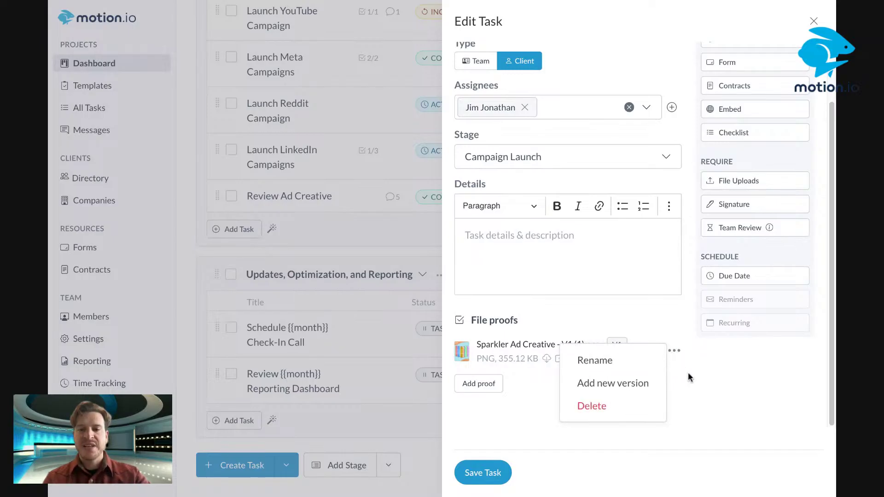
left_click(622, 387)
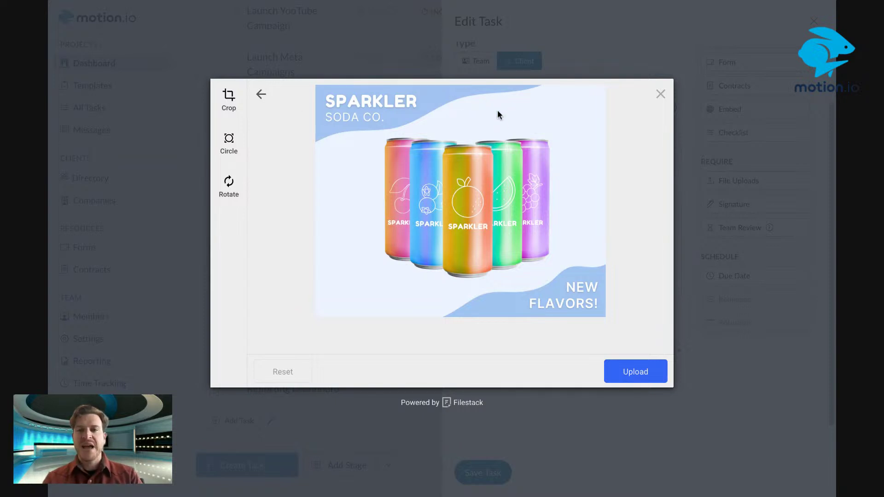
left_click(628, 377)
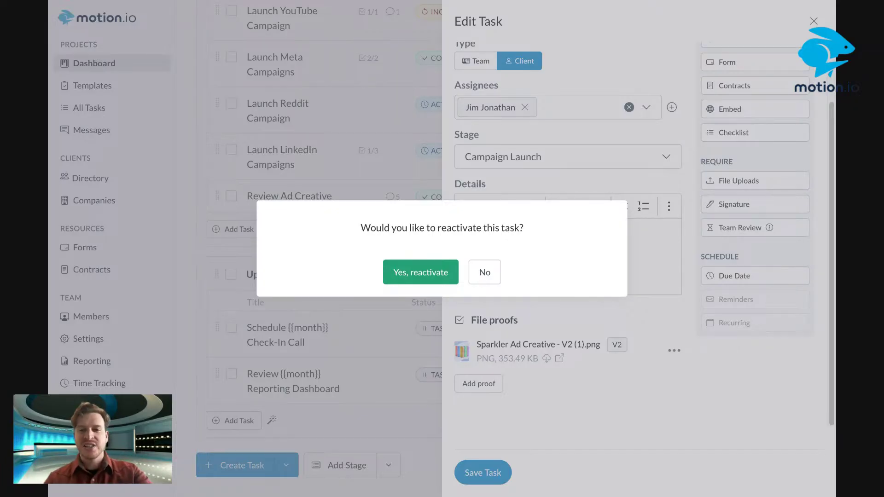
Reactivate the Review Ad Creative task and save it
left_click(421, 272)
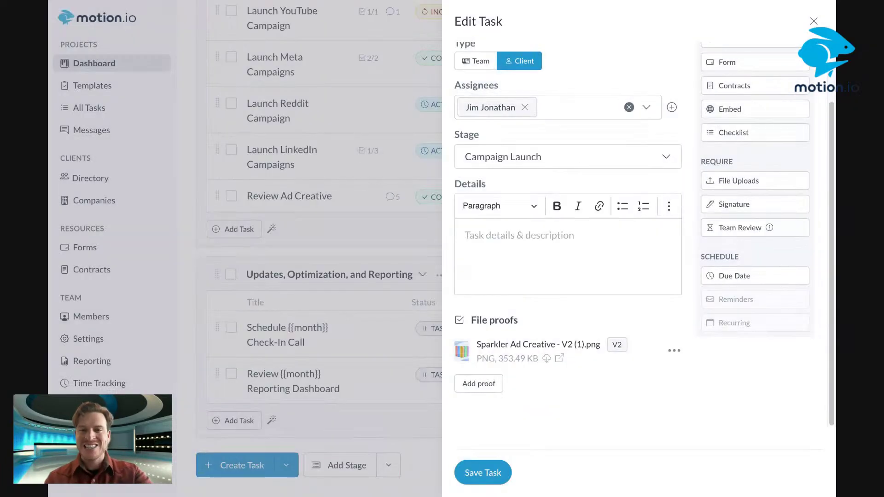
left_click(486, 478)
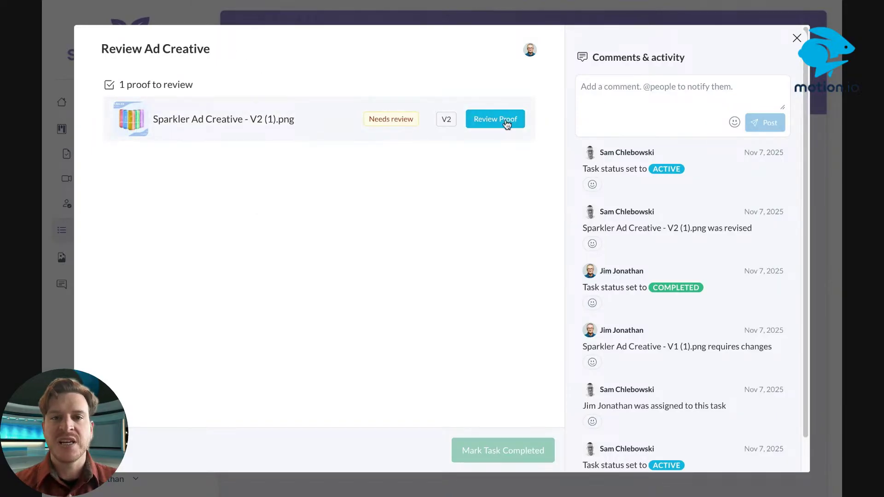
left_click(491, 122)
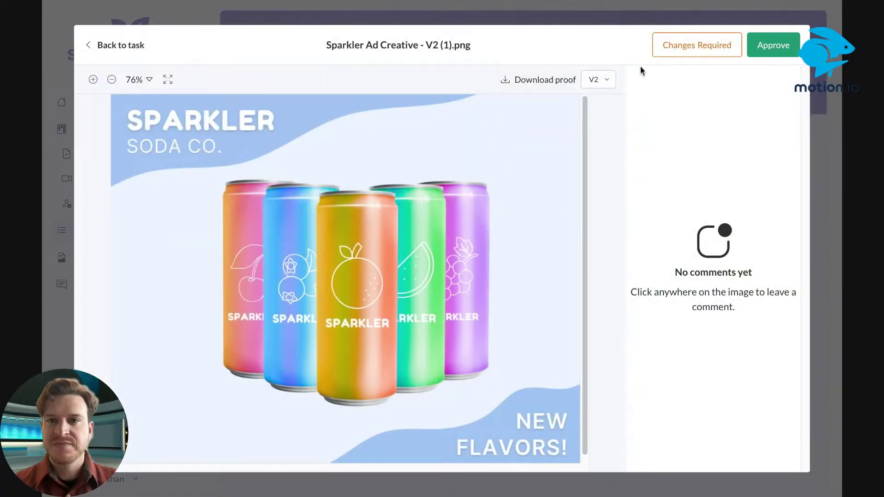
left_click(307, 113)
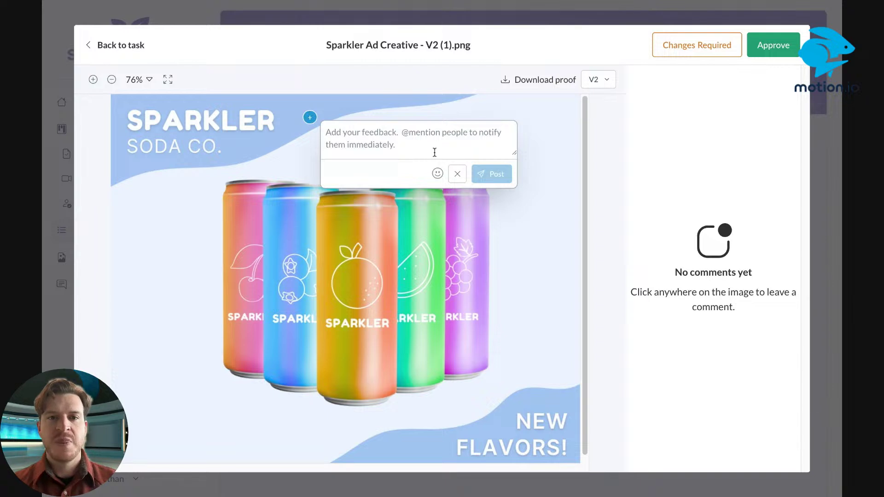
type("@")
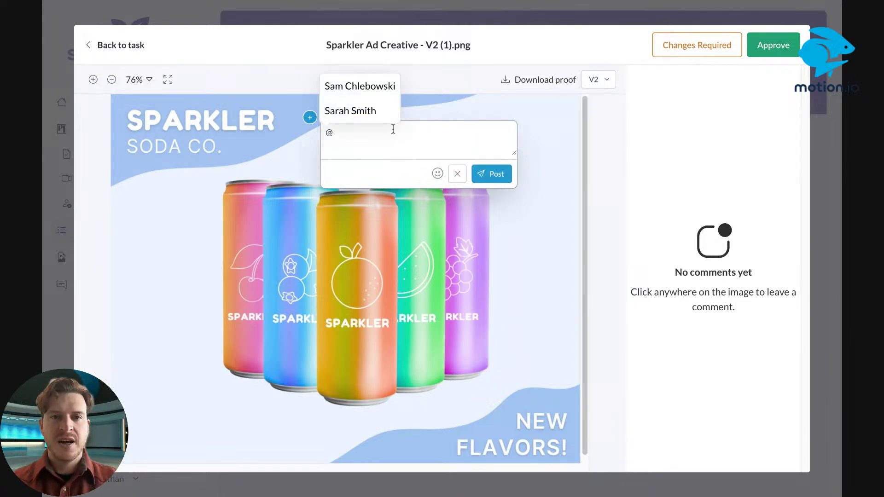
left_click(335, 83)
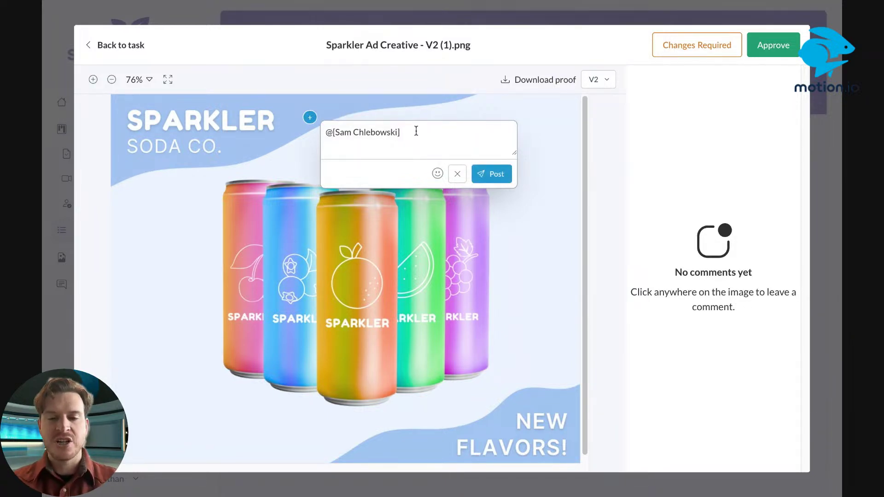
type("This look")
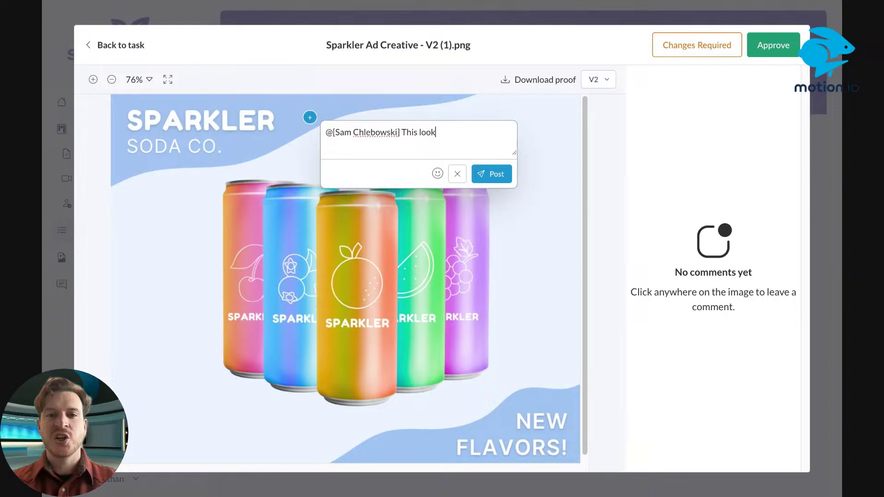
type("s great!")
left_click(492, 173)
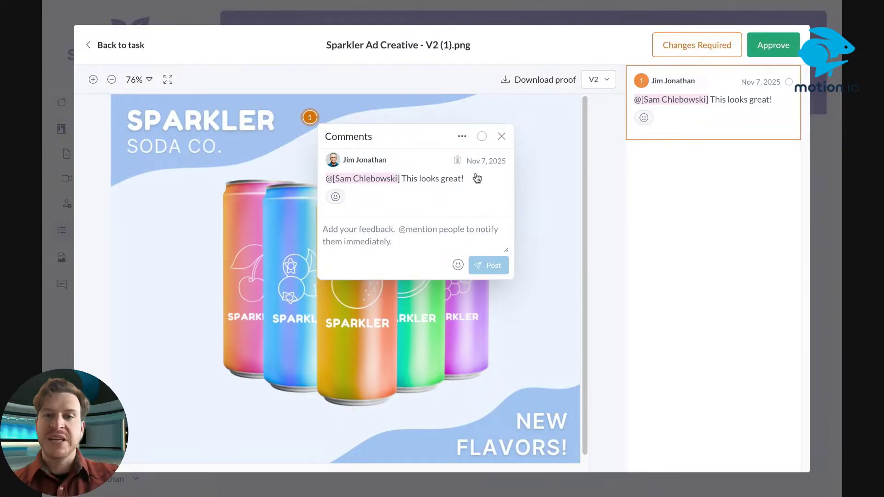
left_click(502, 137)
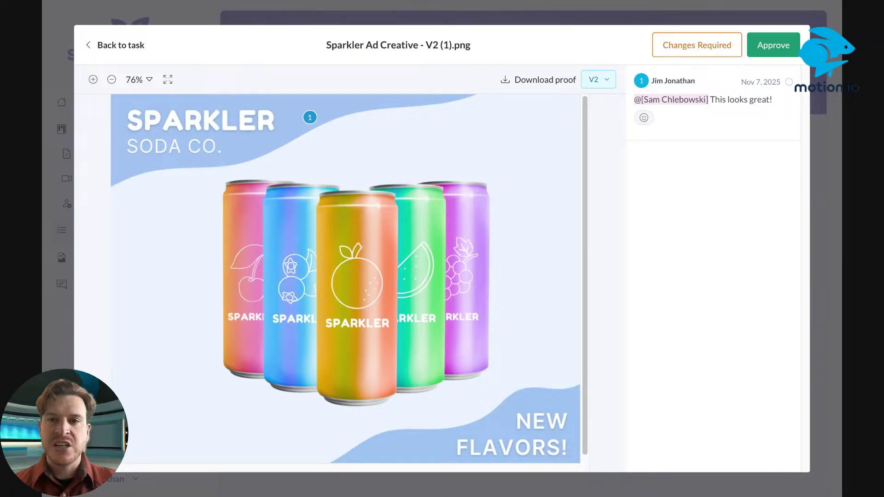
left_click(599, 80)
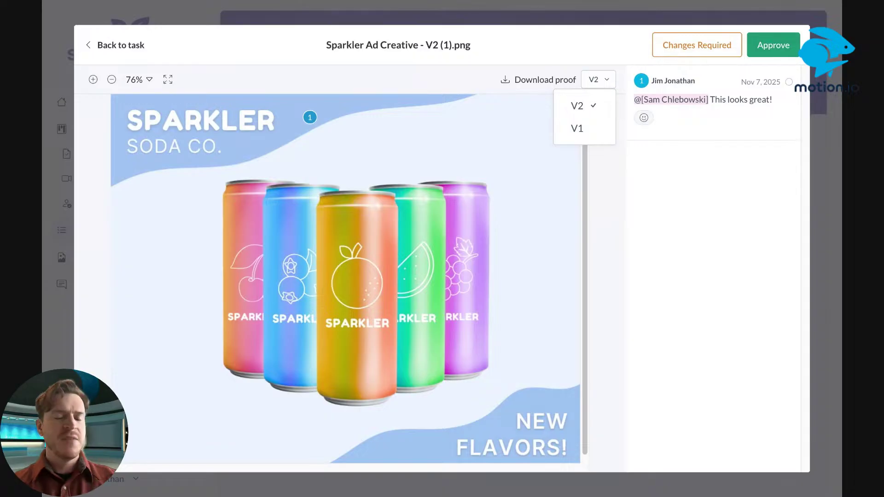
left_click(580, 133)
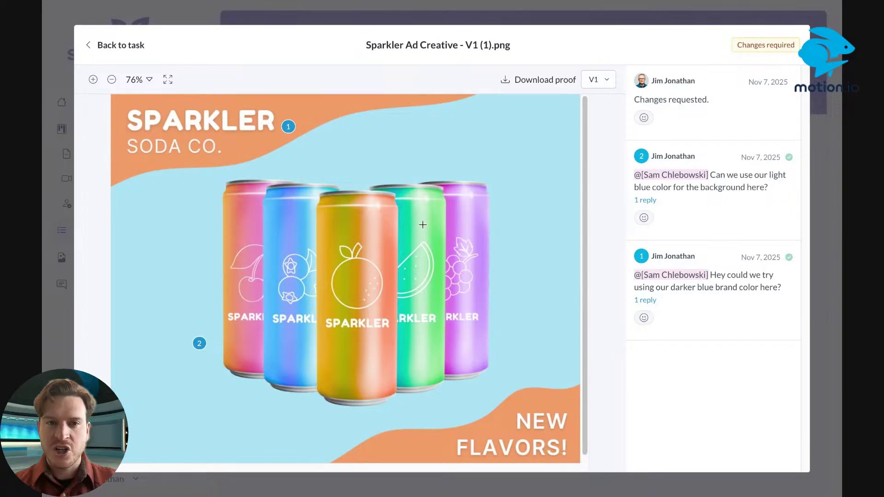
left_click(288, 127)
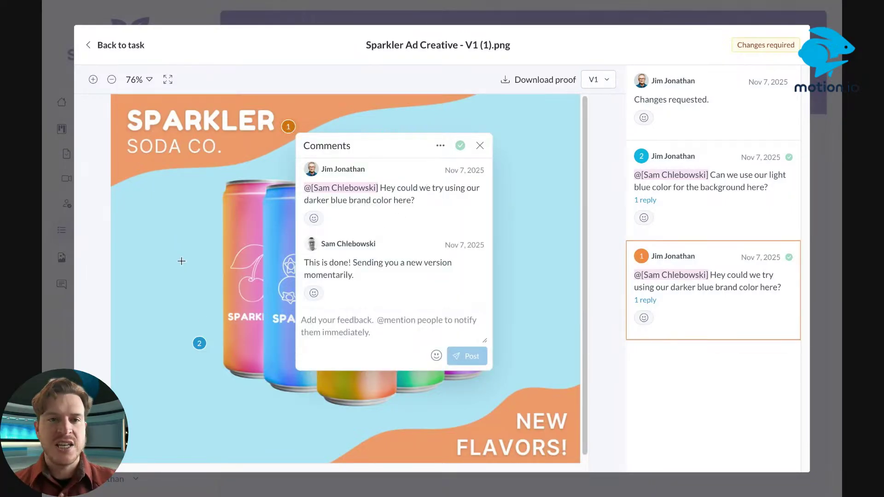
left_click(602, 83)
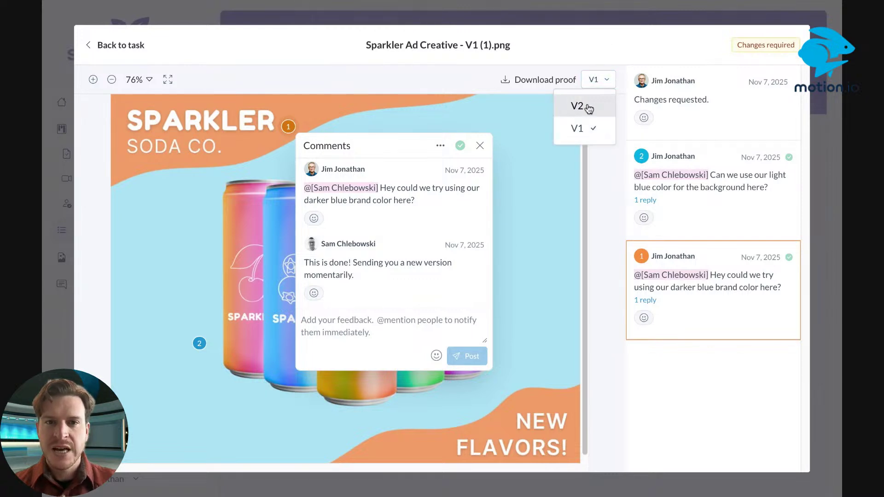
left_click(589, 106)
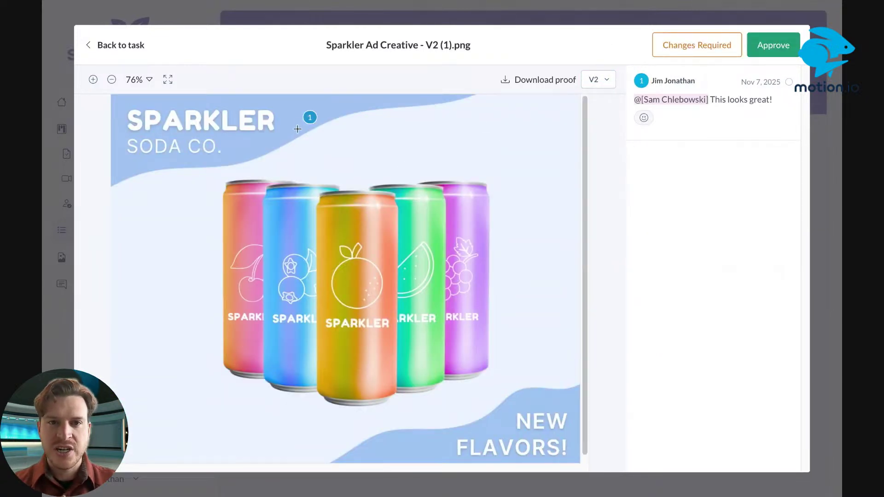
left_click(310, 117)
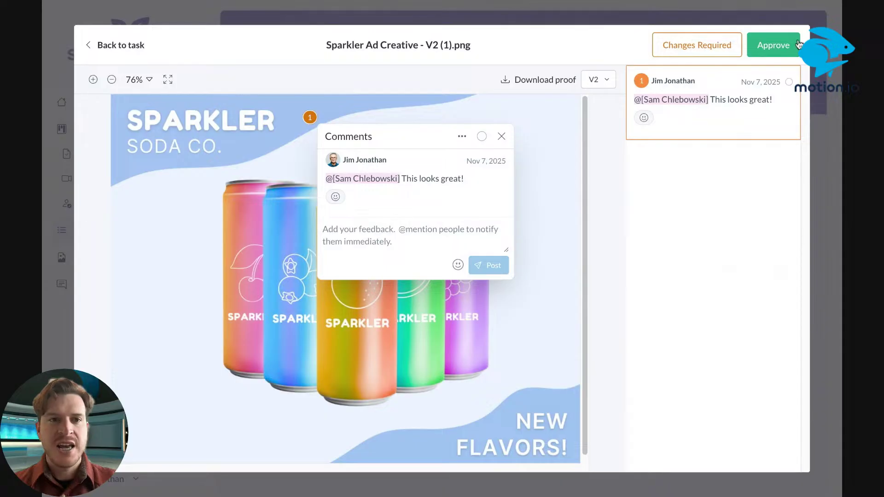
Approve the Sparkler Ad Creative V2 proof
left_click(783, 46)
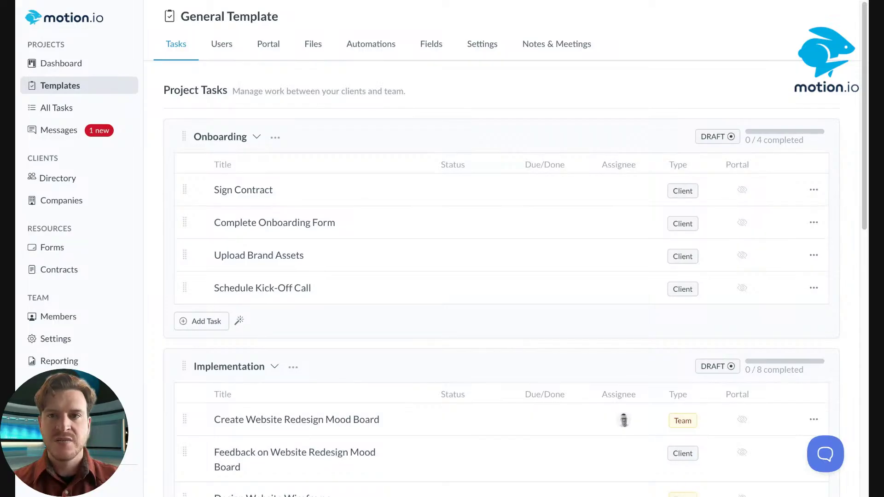
Check the Design Website Wireframe and Implement Wireframe Feedback action menus, then open Feedback on Website Redesign Mood Board
scroll(592, 102, "down", 3)
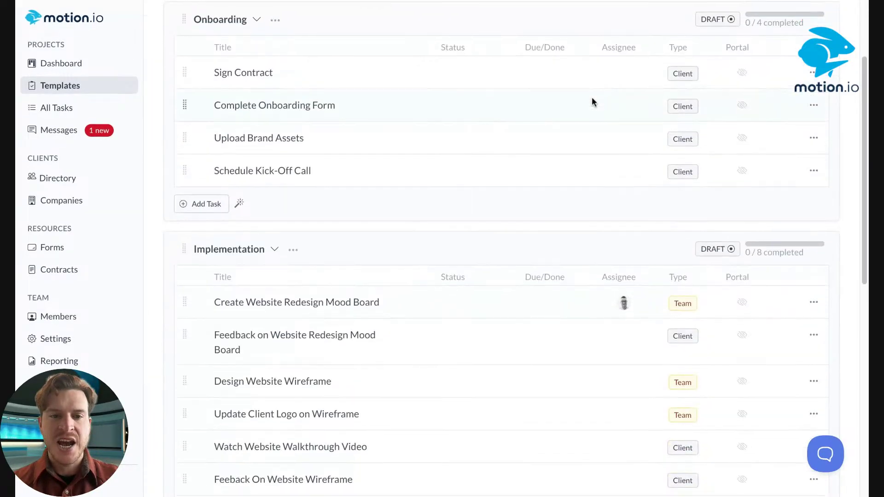
scroll(592, 98, "down", 4)
scroll(592, 98, "up", 2)
scroll(593, 99, "down", 7)
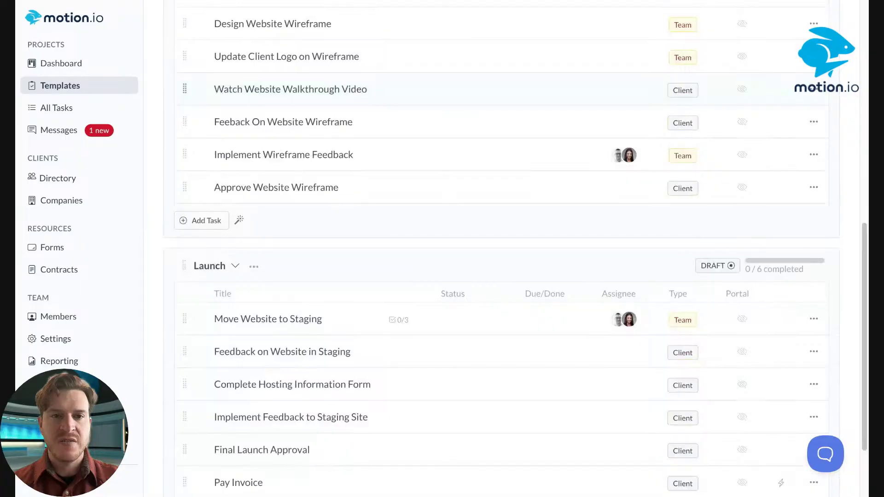
scroll(474, 181, "up", 1)
scroll(537, 174, "up", 2)
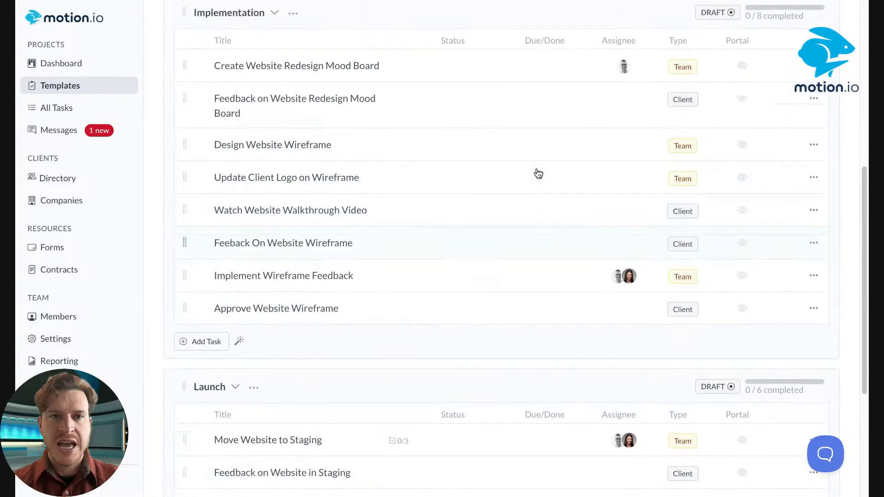
left_click(814, 160)
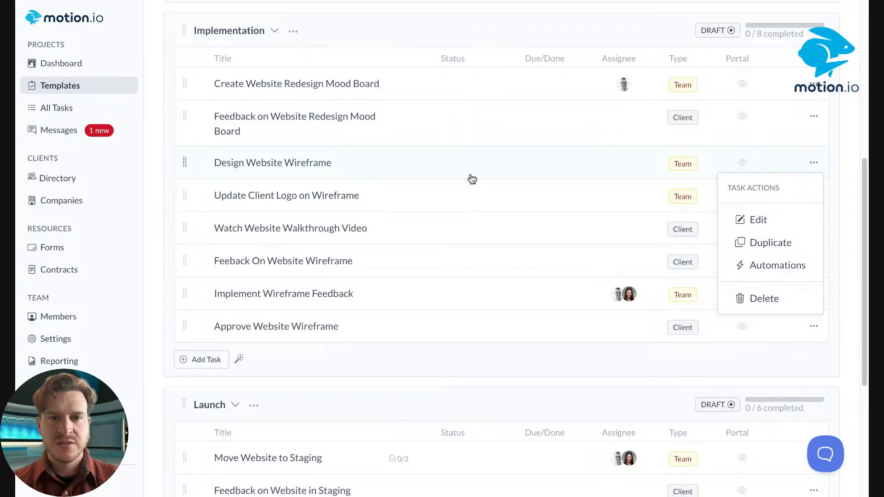
left_click(153, 249)
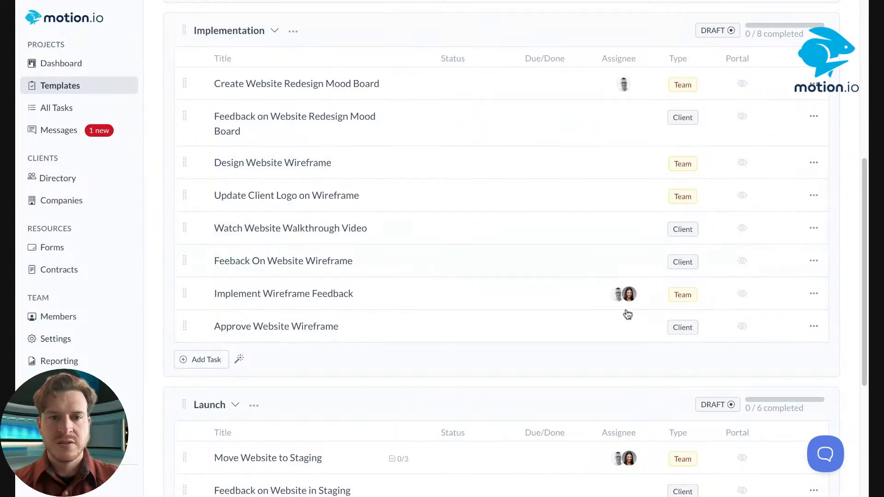
left_click(814, 294)
left_click(530, 367)
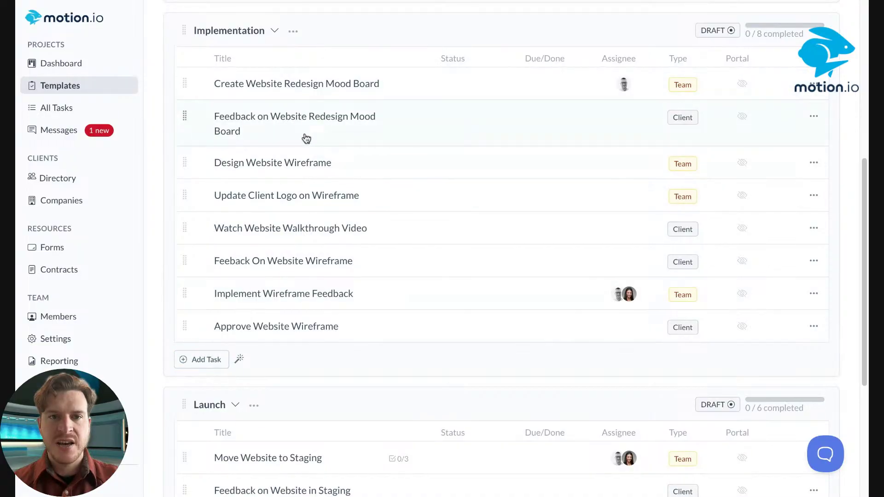
left_click(371, 122)
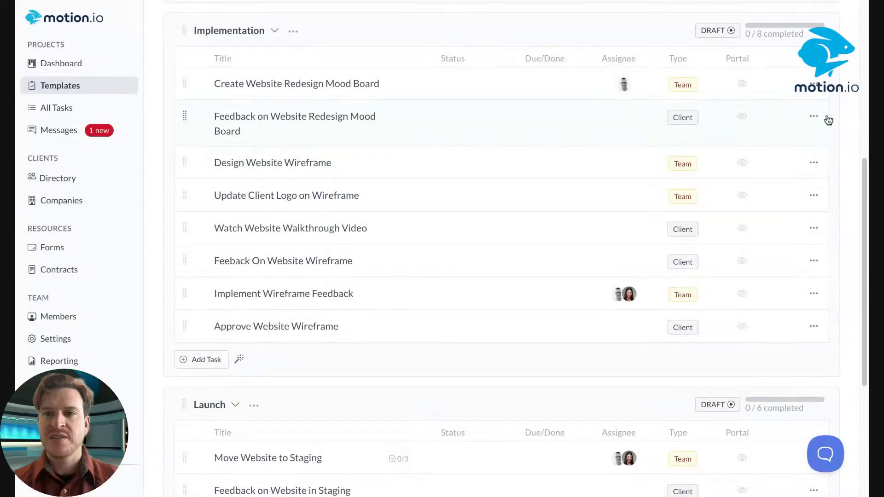
Edit the Feedback on Website Redesign Mood Board task and retitle it 'Feedback on Ad Creative'
left_click(813, 115)
left_click(751, 171)
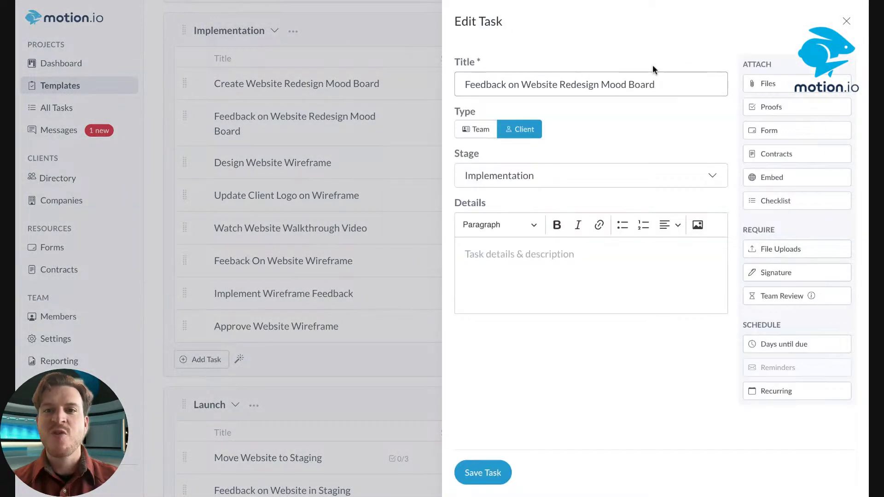
left_click(654, 85)
left_click_drag(653, 84, 553, 85)
key("BackSpace")
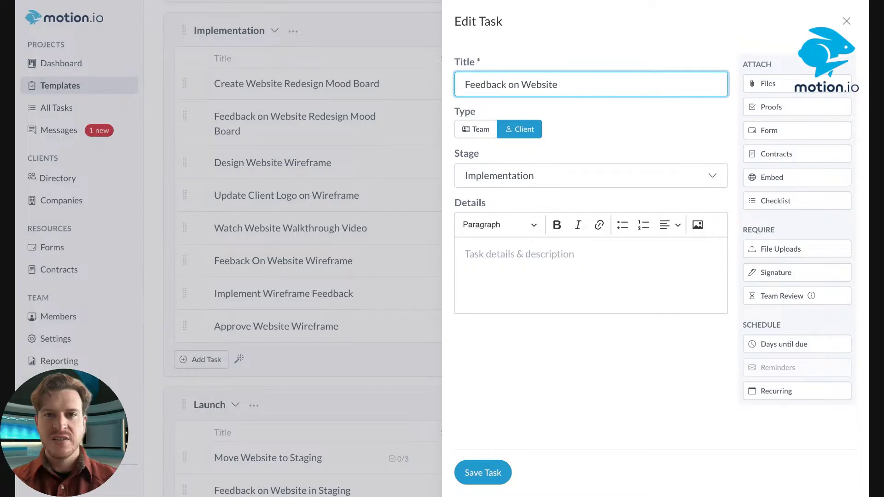
key("BackSpace")
key("BackSpace")
key("BackSpace")
key("BackSpace")
key("BackSpace")
key("BackSpace")
key("BackSpace")
type("A")
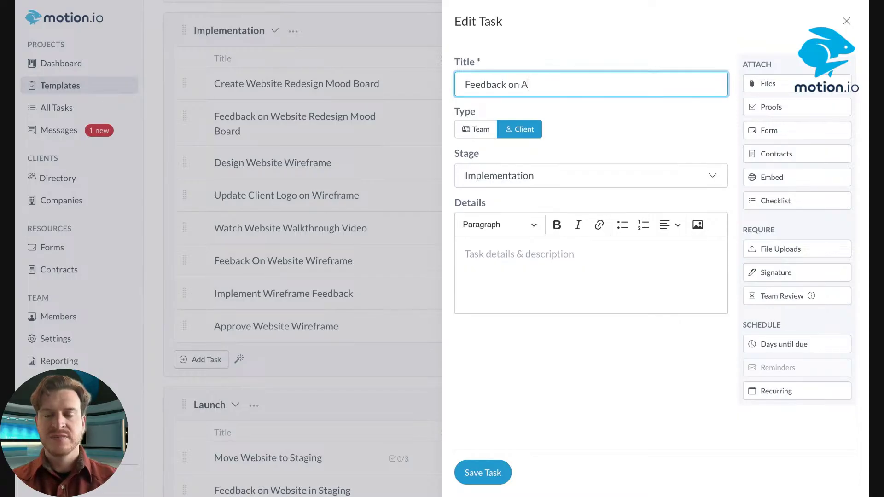
type("d cREATI")
key("BackSpace")
key("BackSpace")
key("BackSpace")
key("BackSpace")
key("BackSpace")
key("BackSpace")
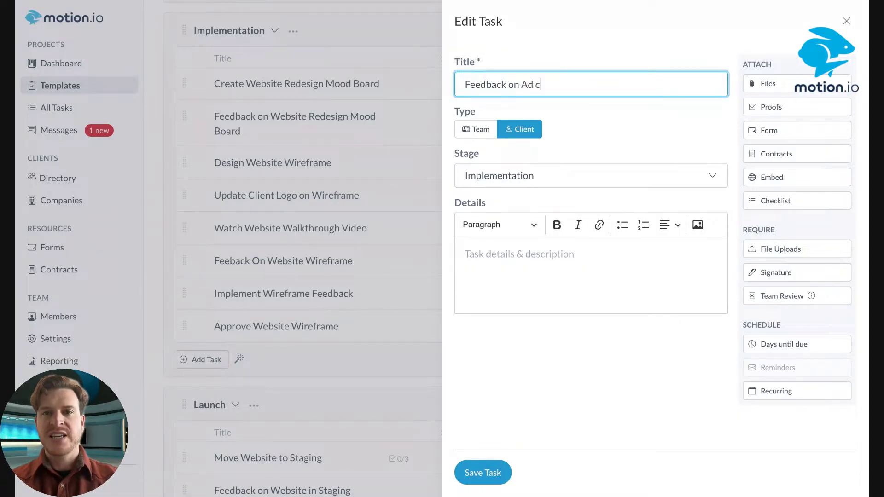
type("Creative")
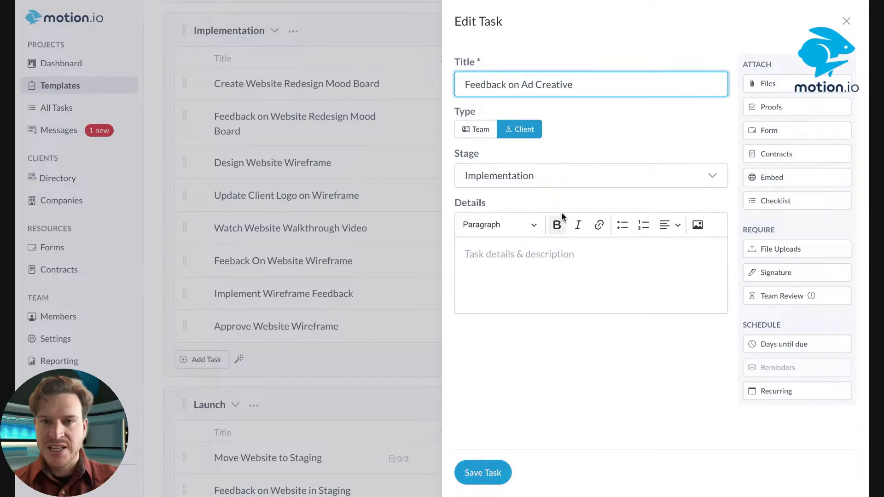
left_click(533, 277)
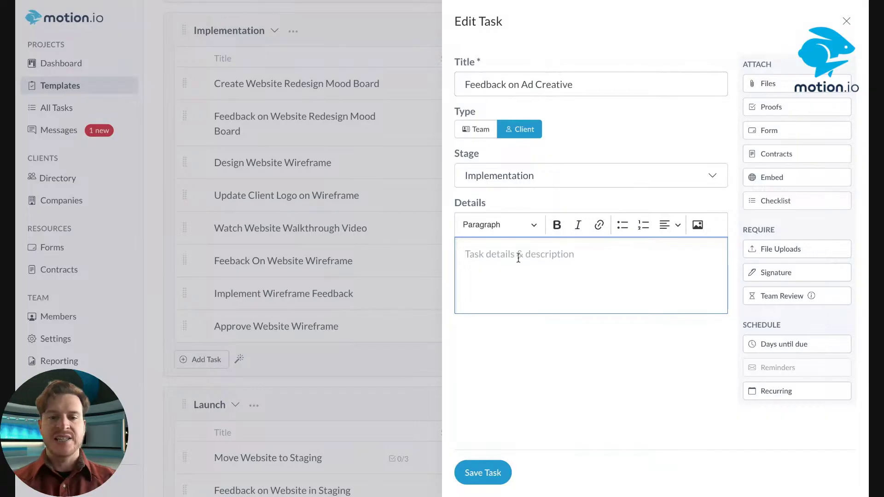
Write the details 'Please review each image and leave feedback where needed. If a file looks good, click "Approve"…'
type("H")
key("BackSpace")
type("Ple")
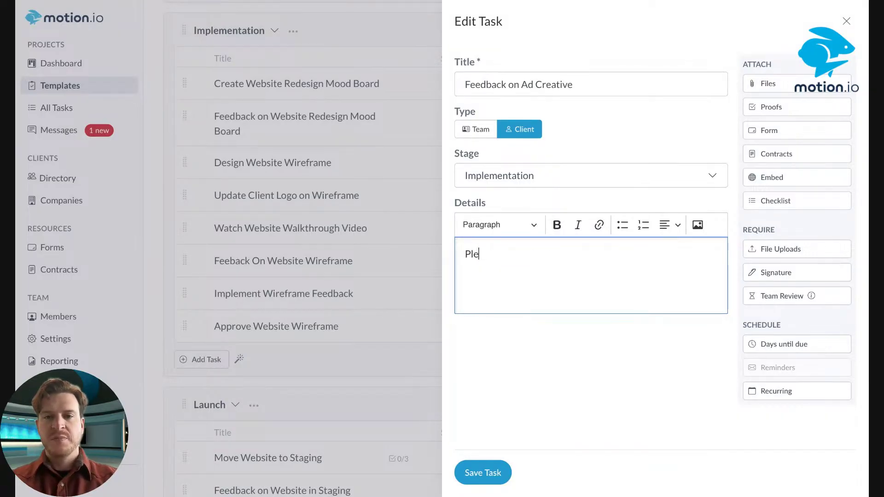
type("ase rev")
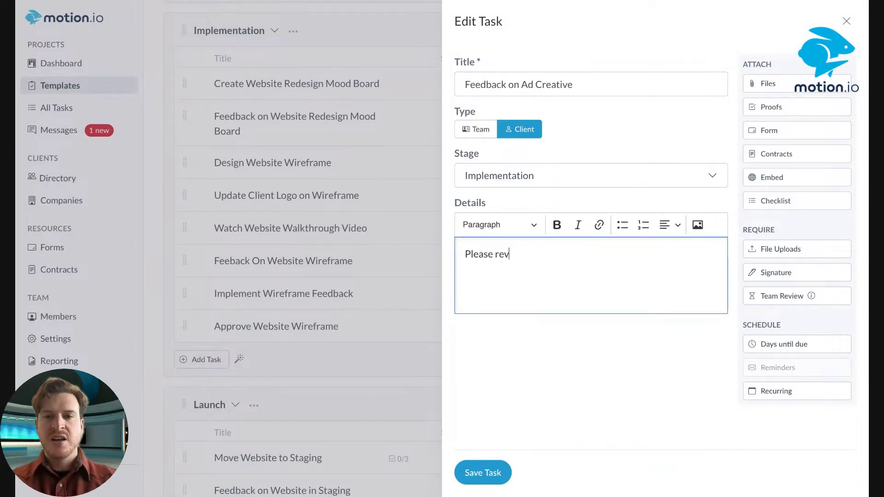
type("iew each image")
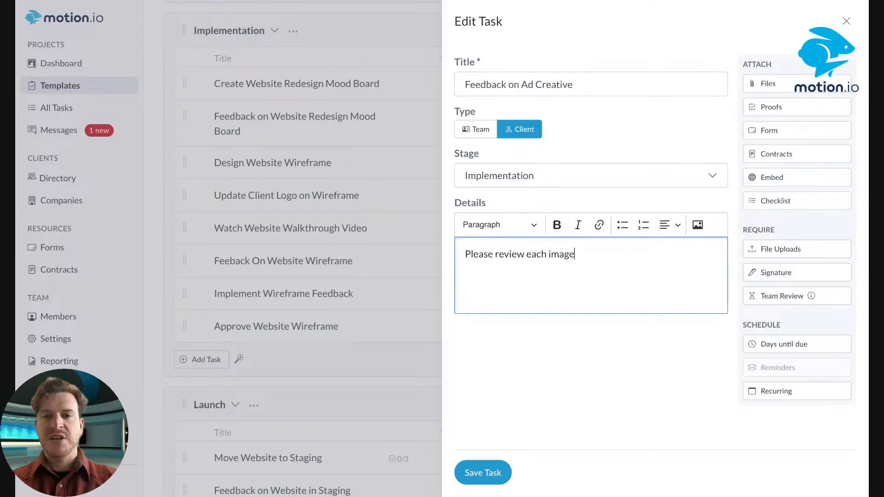
type(" and leave f")
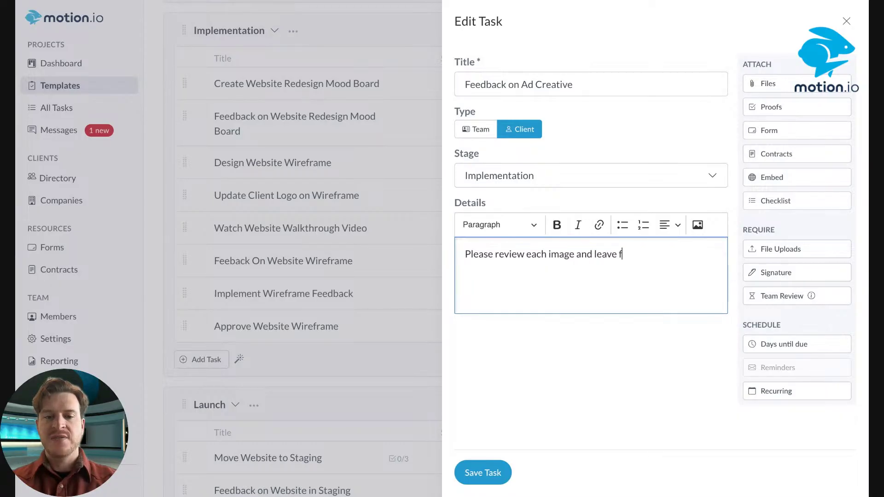
type("eedback where ")
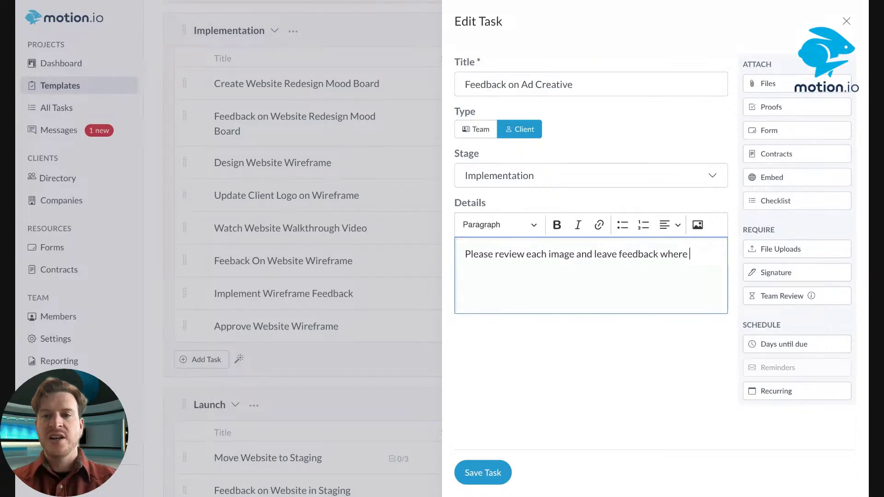
type("needed. If a f")
key("BackSpace")
key("BackSpace")
key("BackSpace")
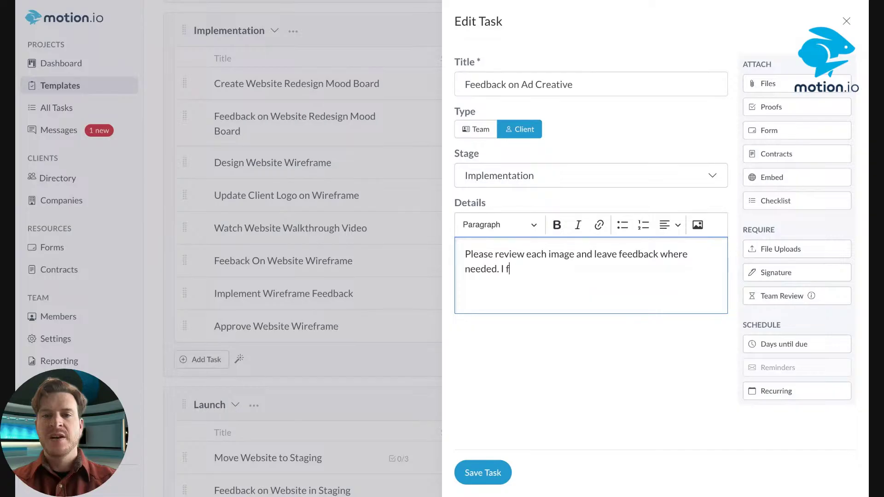
type("If a file lo")
type("oks good, ")
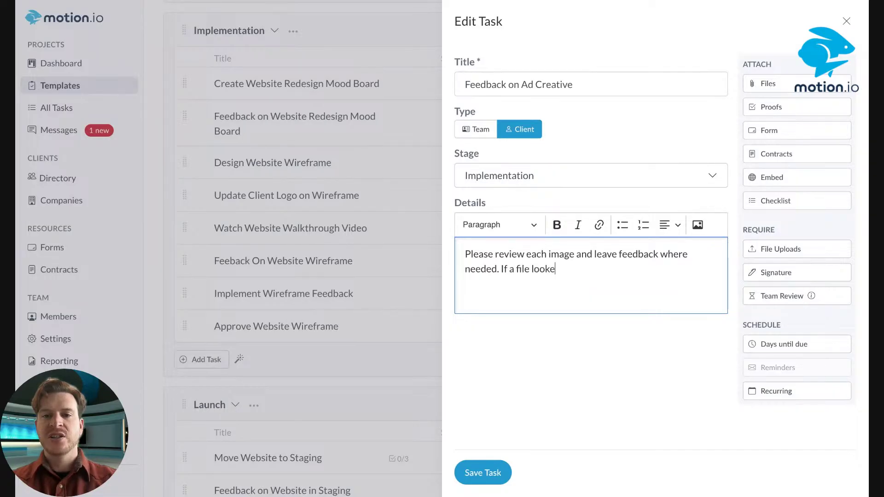
type("click \"Ap")
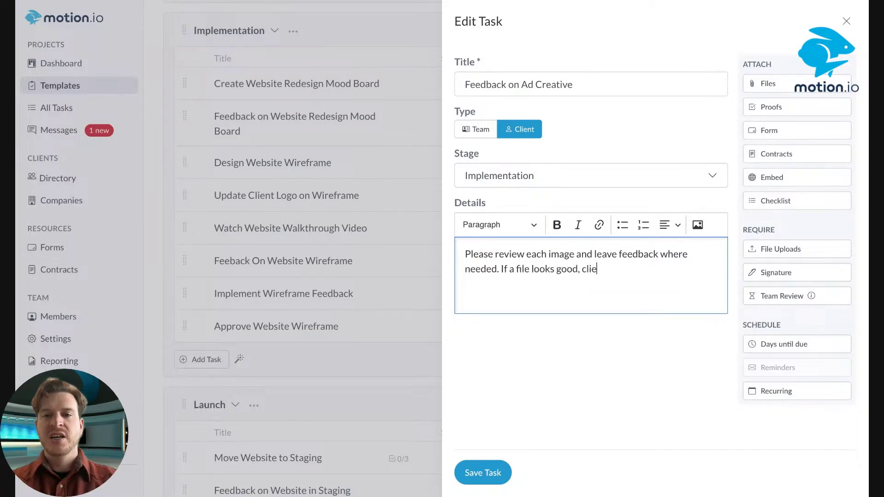
type("pro")
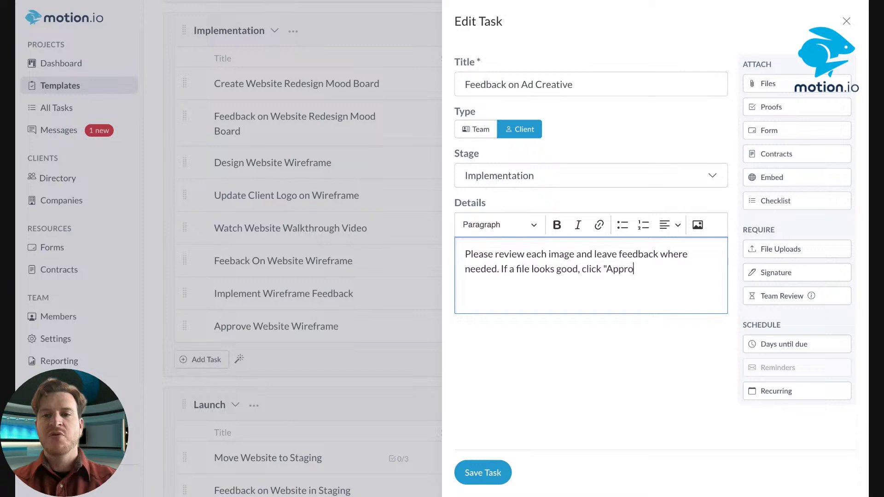
type("ve\" to let us know")
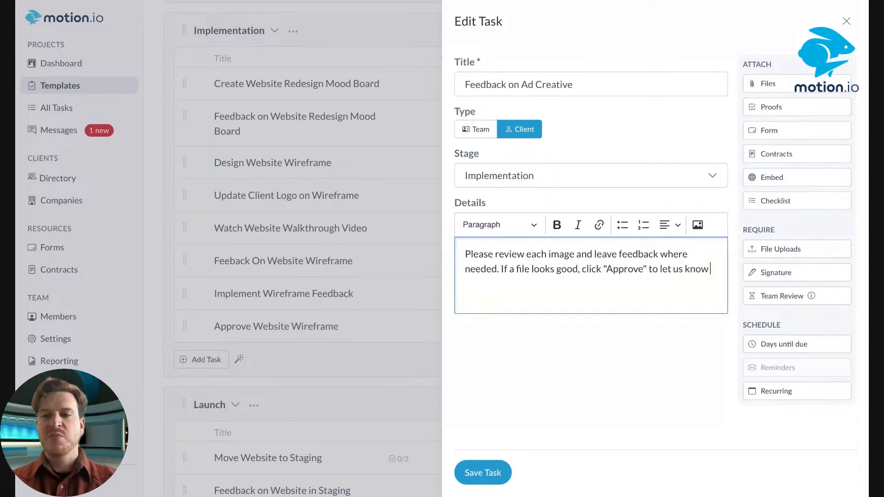
type(" we can mo")
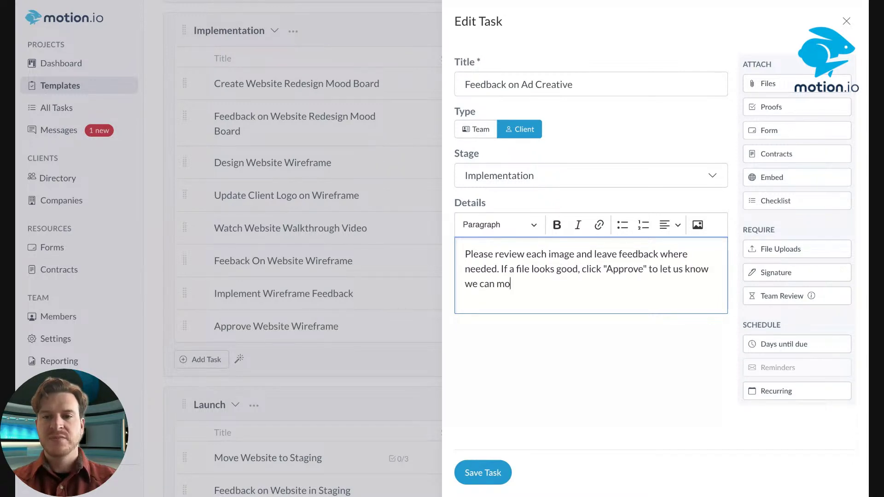
type("ve forward.")
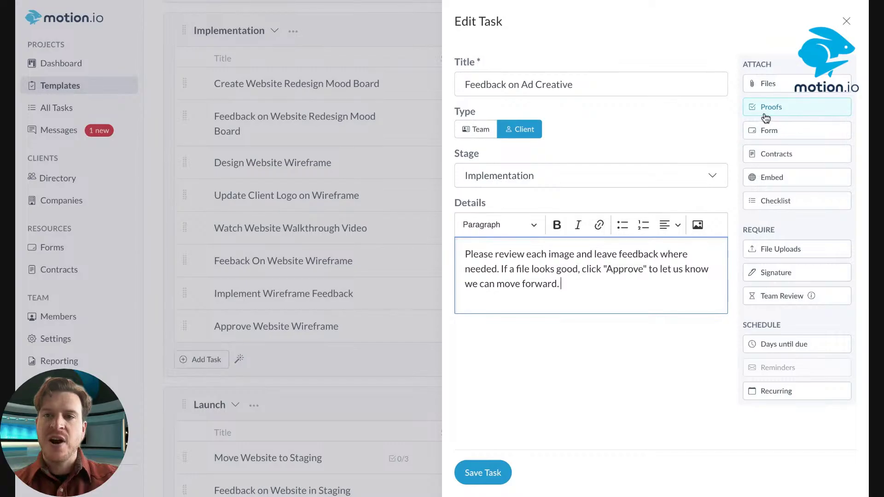
Save the task, move it below Design Website Wireframe, and delete Create Website Redesign Mood Board across all active projects
left_click(478, 477)
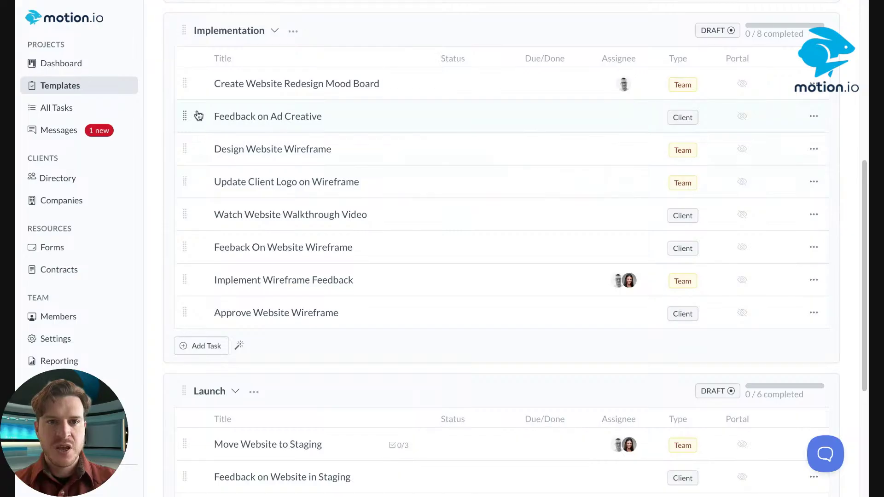
left_click_drag(185, 115, 184, 148)
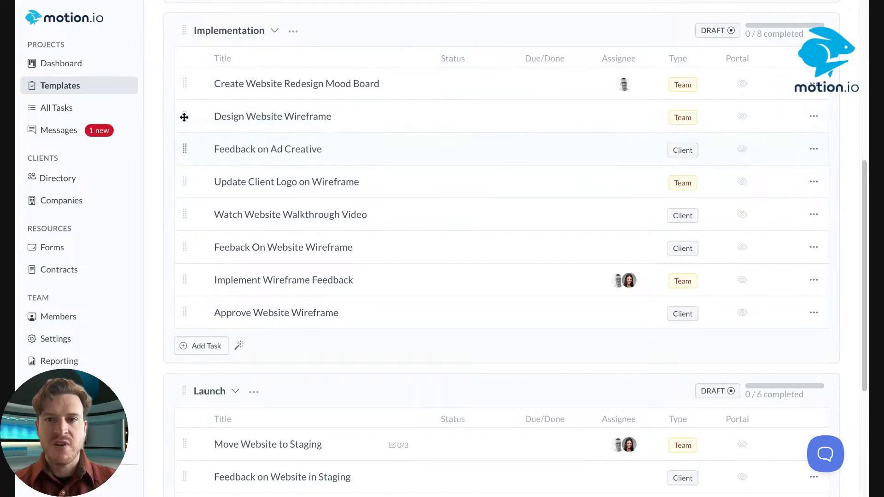
left_click(814, 84)
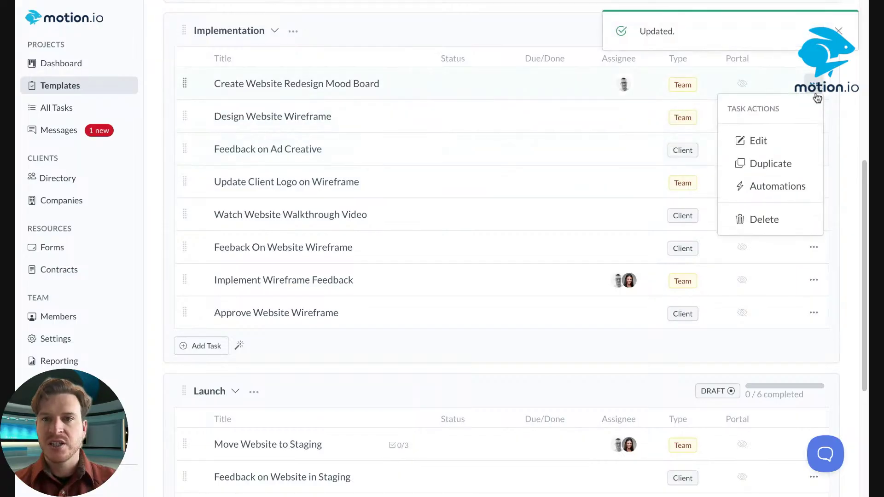
left_click(770, 225)
left_click(412, 279)
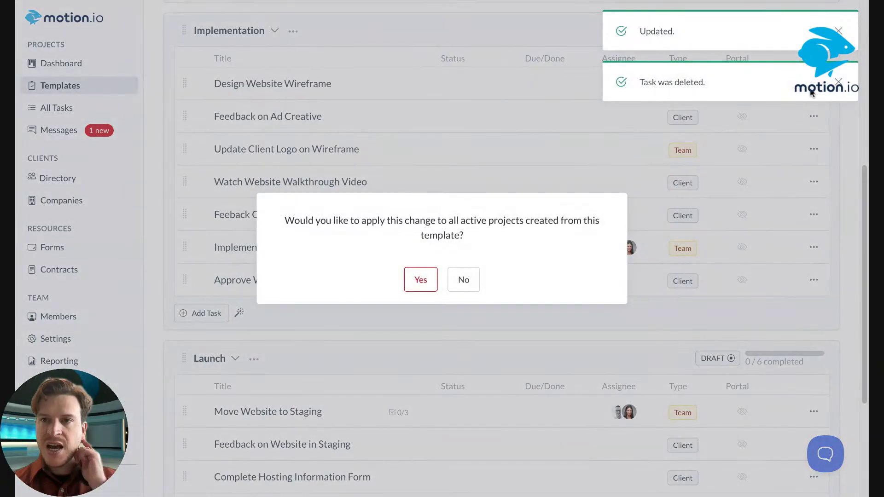
left_click(420, 279)
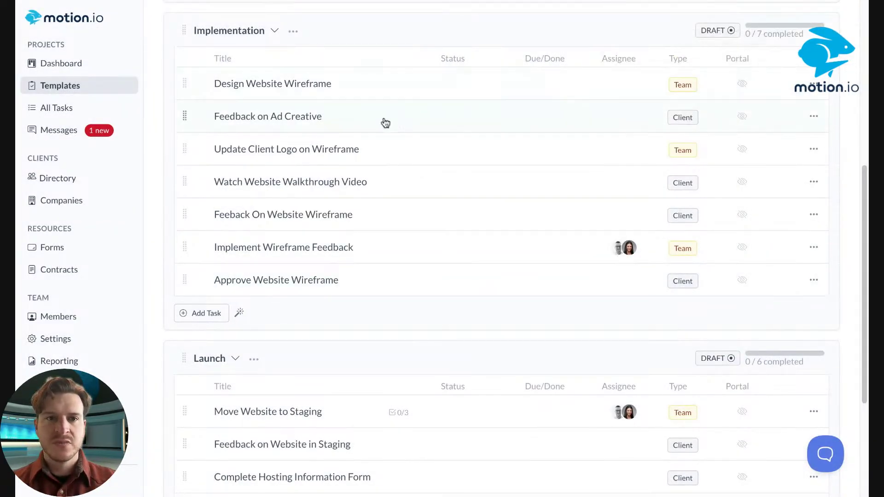
left_click(365, 96)
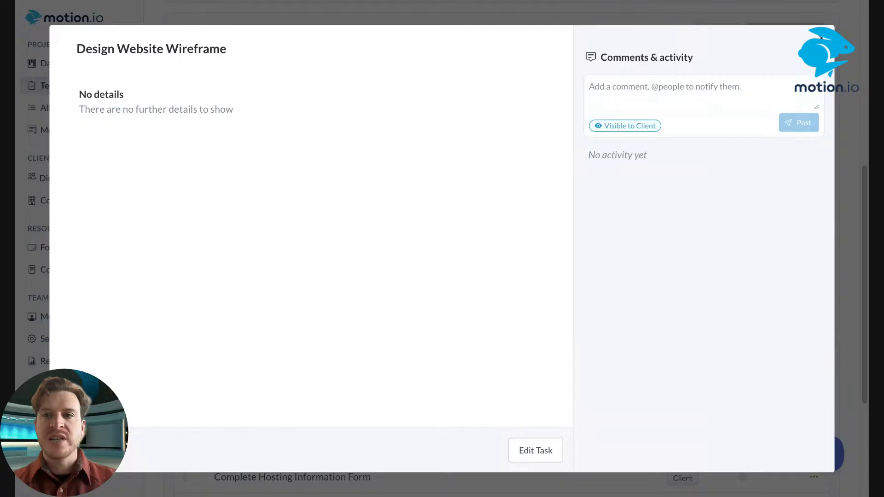
Edit the Design Website Wireframe task and add both team members as assignees
left_click(821, 37)
left_click(814, 84)
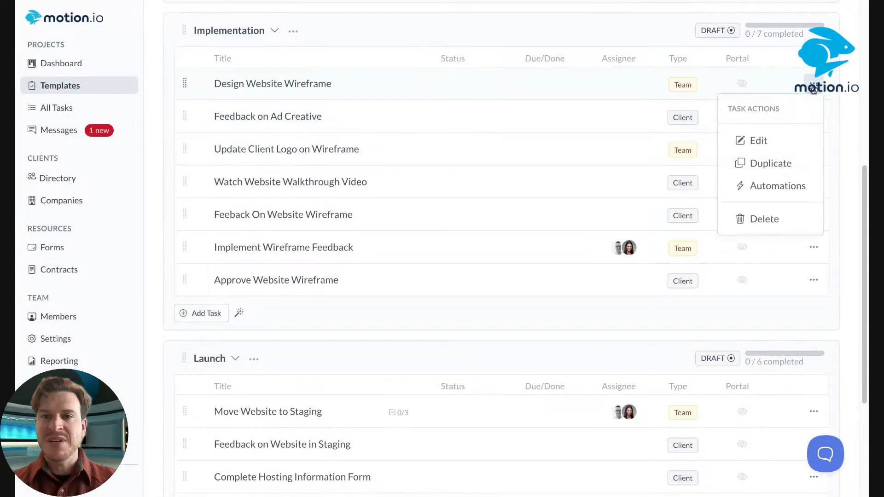
left_click(758, 141)
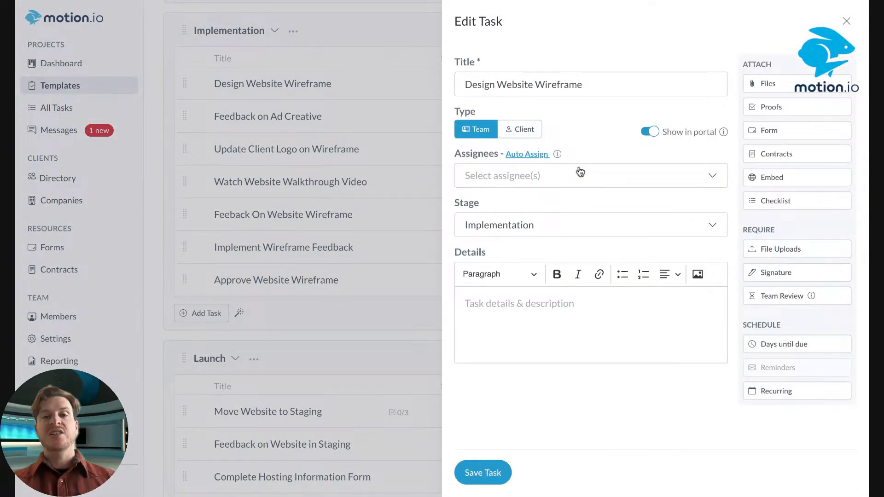
left_click(564, 184)
left_click(543, 204)
left_click(534, 228)
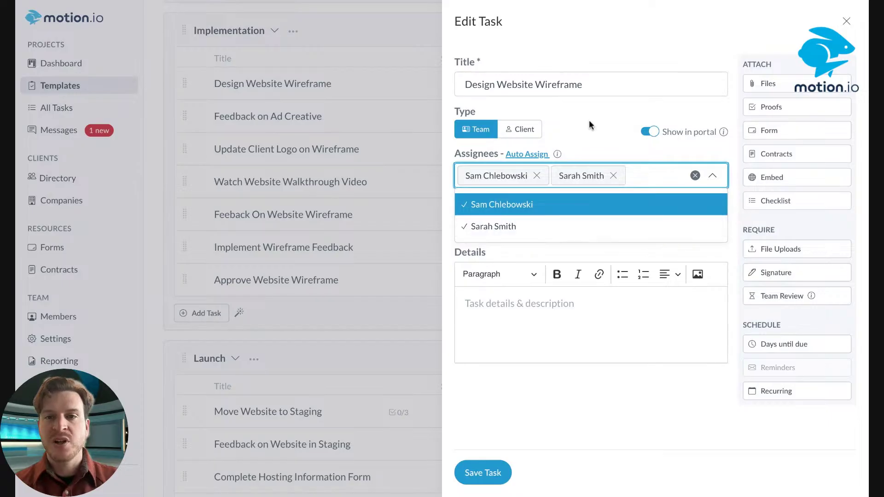
left_click(590, 120)
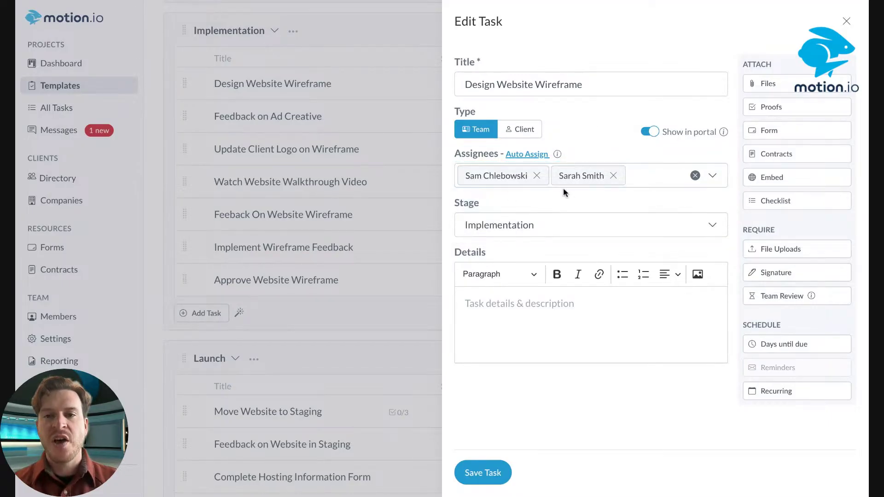
Retitle the task 'Design Ad Creative'
left_click(615, 88)
key("ctrl+shift+Left")
key("ctrl+shift+Left")
key("ctrl+shift+Left")
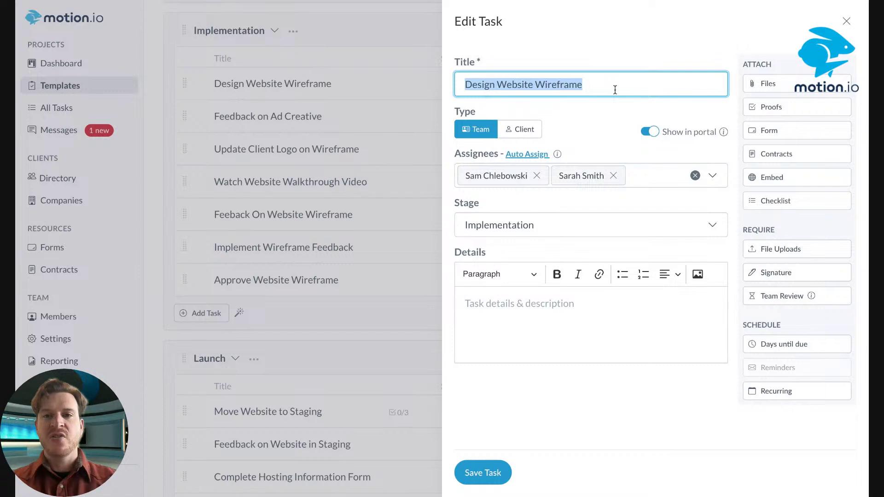
type("Design Ad Creativ")
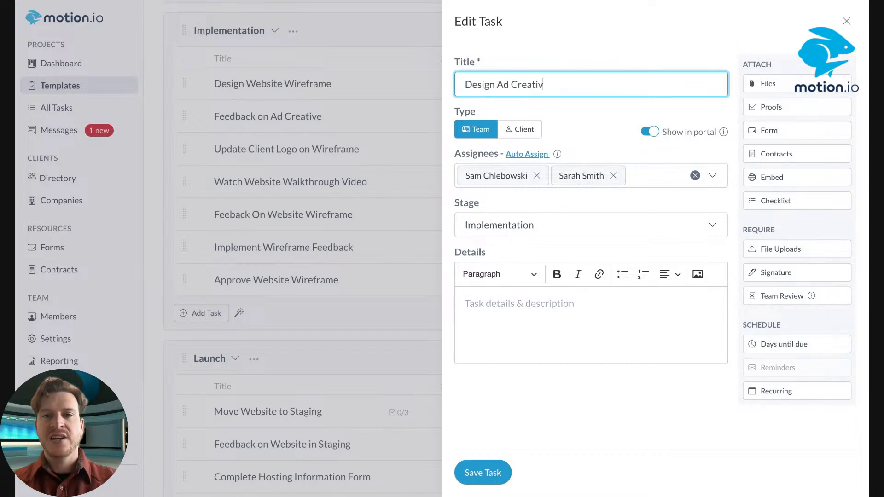
left_click(595, 123)
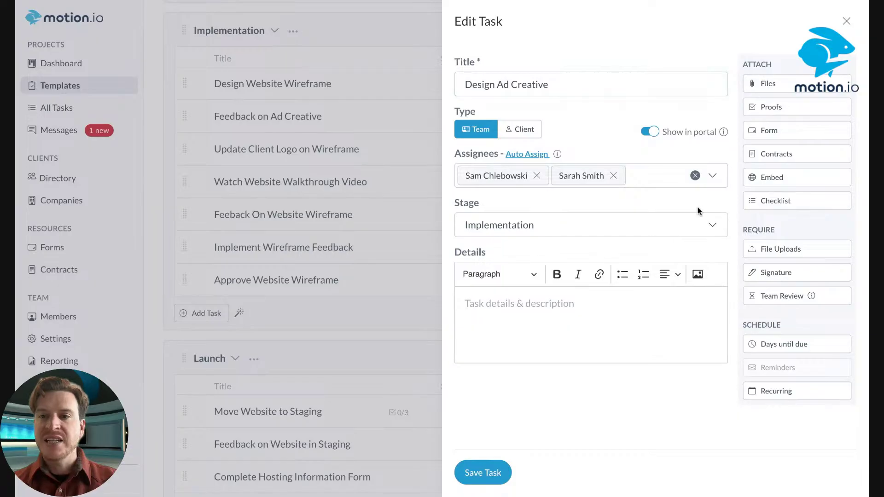
Attach a checklist to the task with the first item, 1:1 Instagram Image Ad
left_click(781, 208)
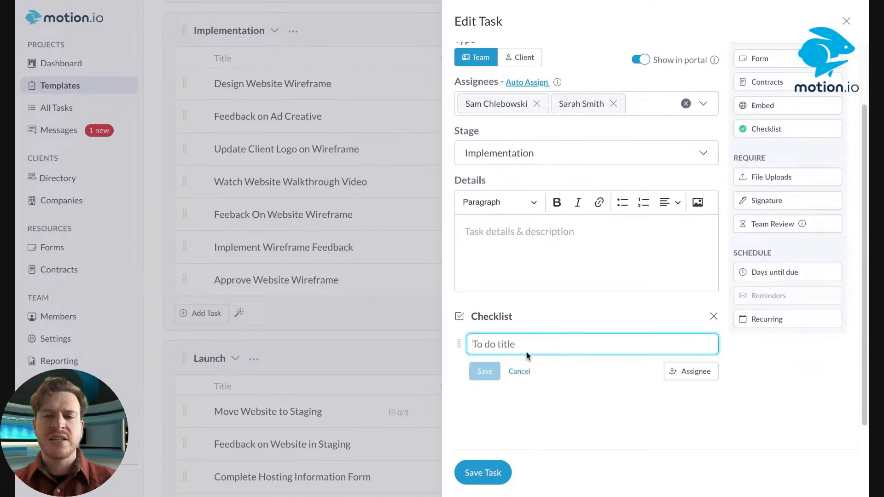
scroll(526, 325, "up", 1)
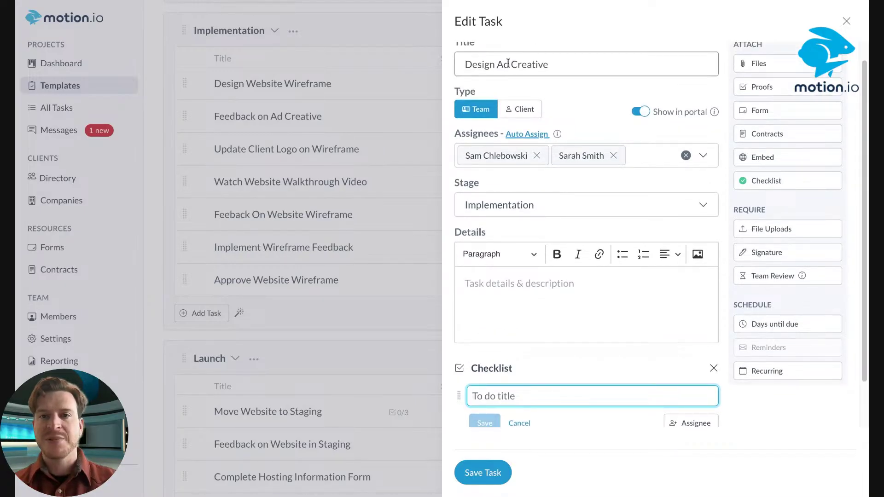
scroll(534, 352, "down", 1)
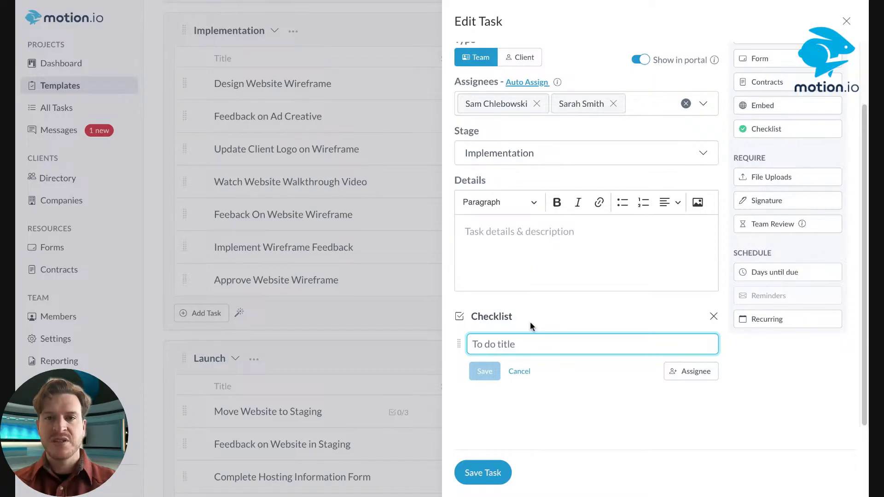
type("1:1 Instagram Image Ad")
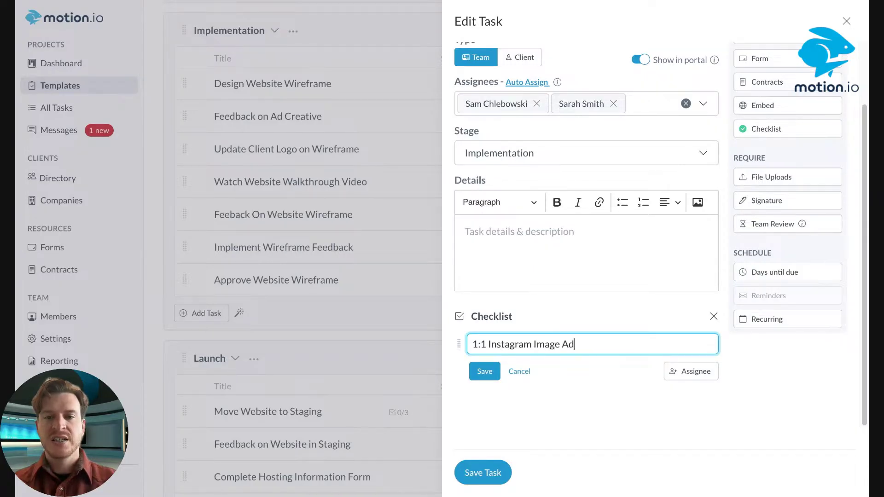
left_click(485, 377)
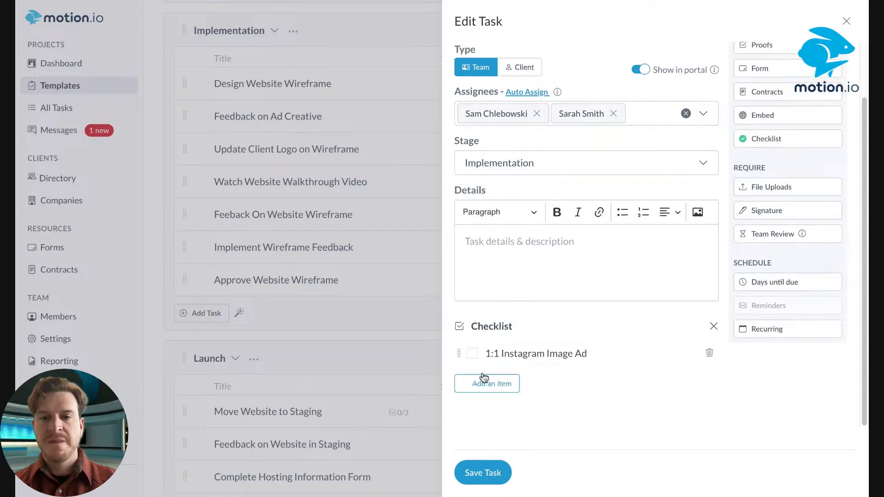
Add the checklist items 16:4 Instagram Reel and YouTube Video Ad
left_click(492, 384)
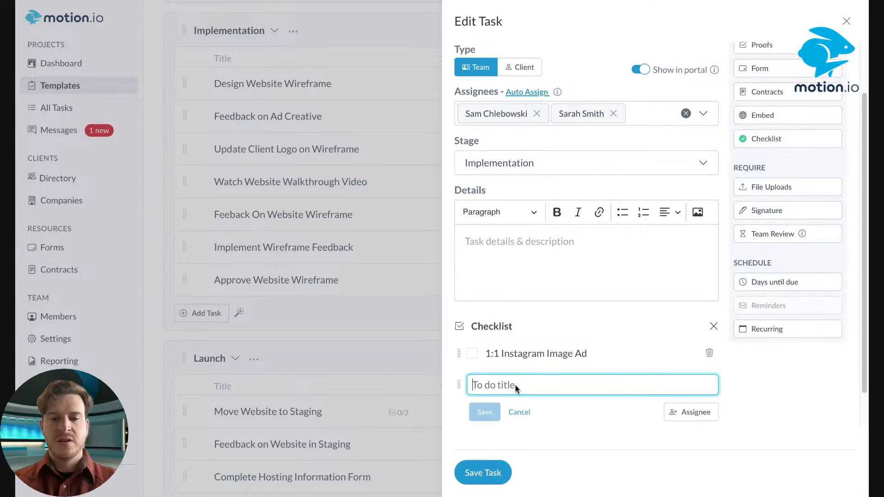
type("16:4 Instagram R")
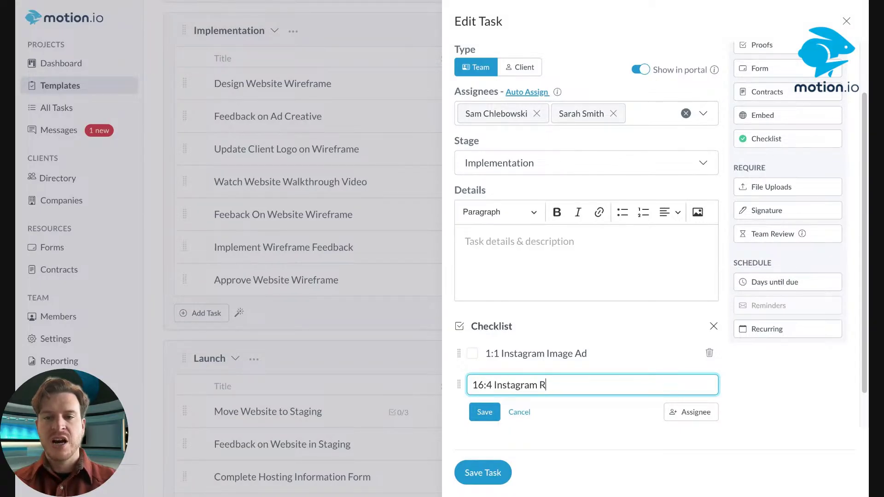
type("eel")
left_click(485, 412)
scroll(474, 412, "down", 1)
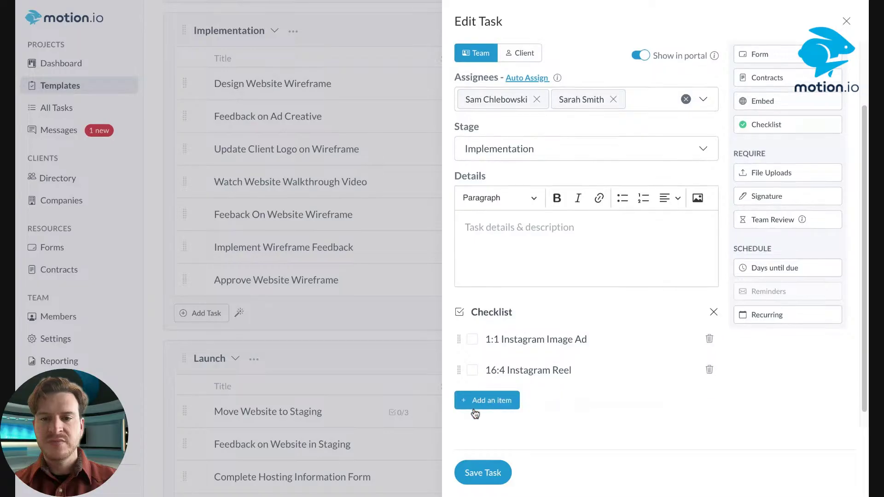
left_click(479, 390)
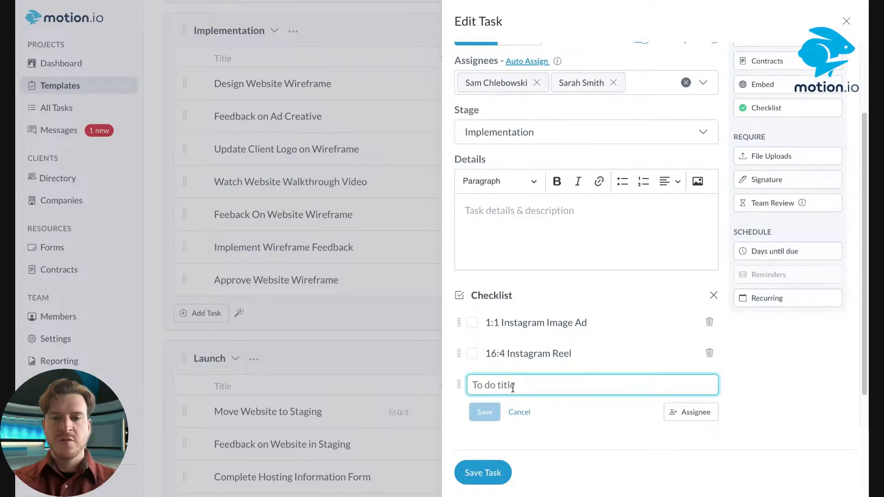
type("YouTube Video A")
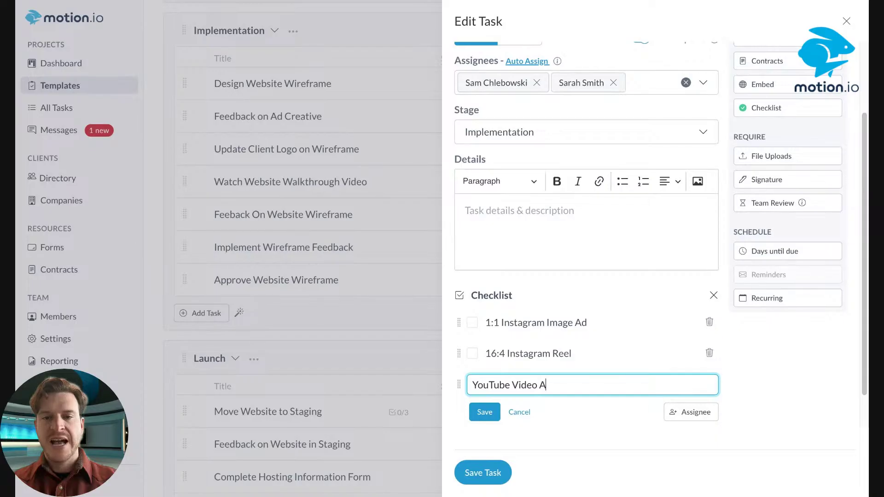
type("d")
key("Return")
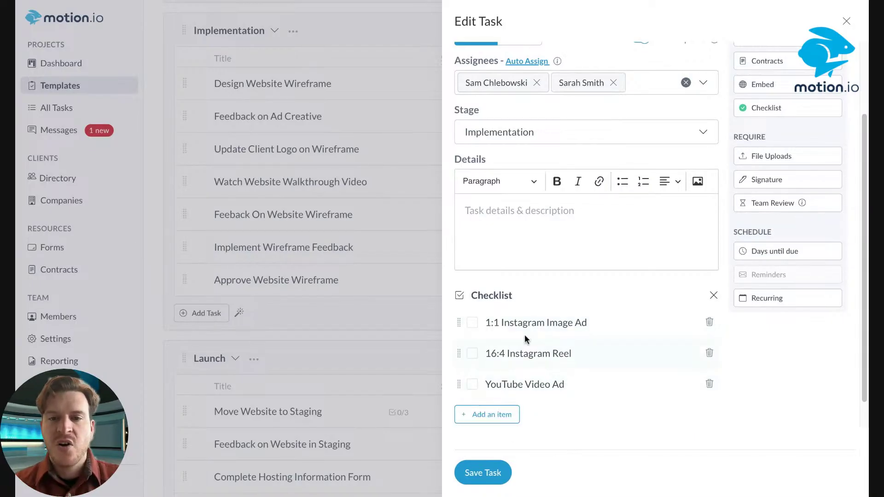
Strip the size prefixes so the items read Instagram Reel and Instagram Image Ad
left_click(528, 353)
left_click_drag(498, 353, 426, 353)
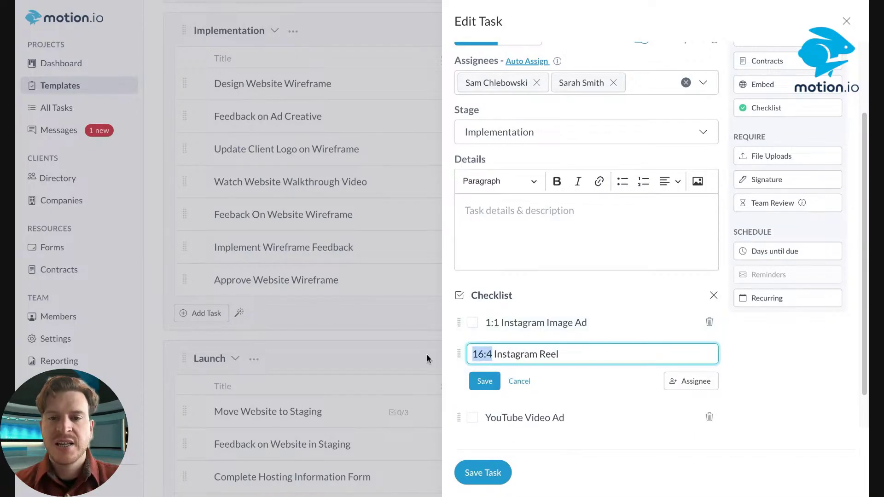
key("BackSpace")
key("Return")
left_click(512, 321)
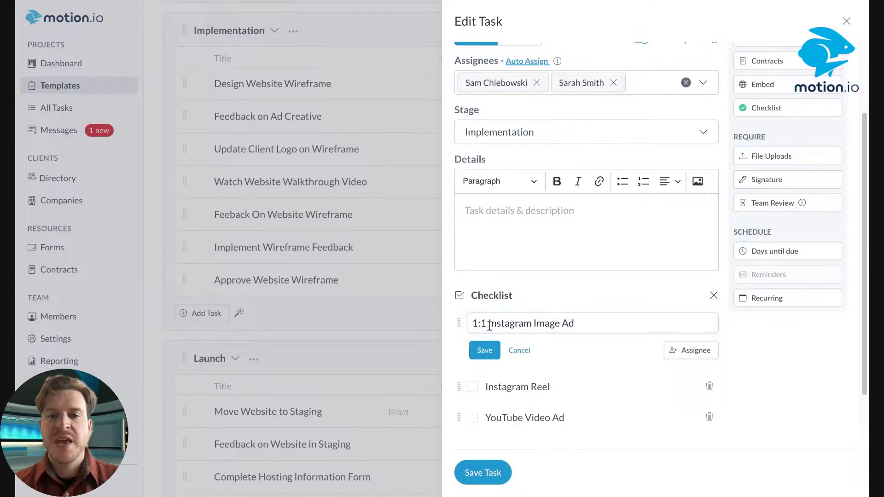
left_click_drag(489, 323, 426, 326)
key("BackSpace")
left_click(481, 351)
Add a LinkedIn Ad item to the checklist
scroll(573, 375, "down", 1)
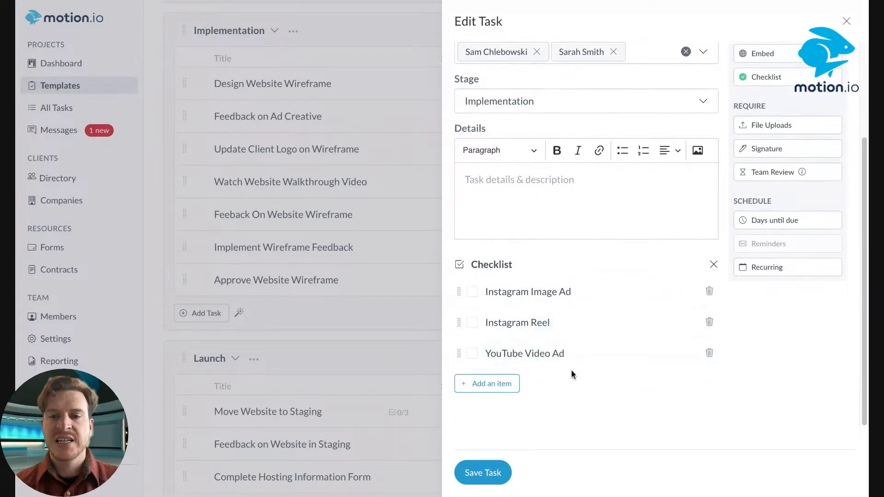
left_click(481, 385)
type("Linke")
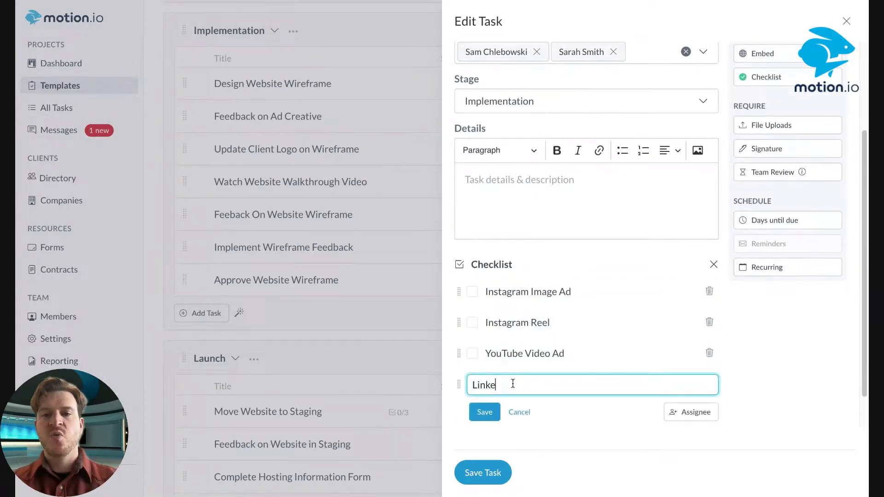
type("dIn ad")
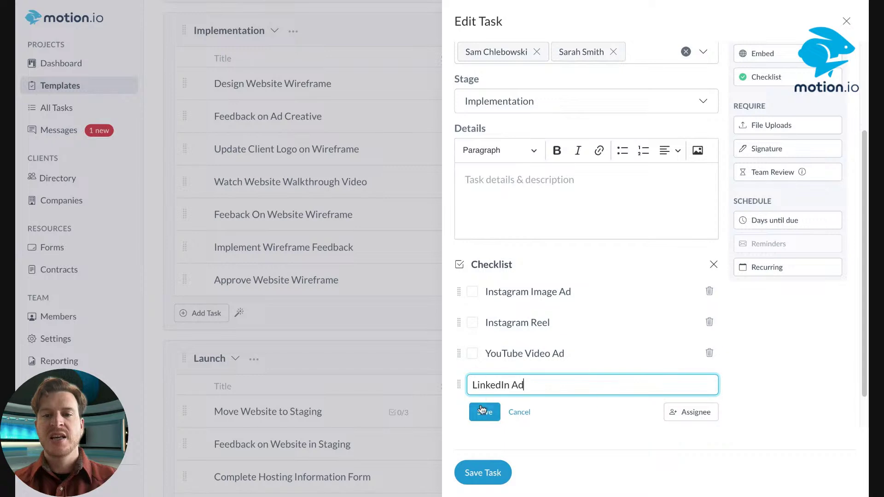
left_click(483, 413)
Assign teammates to the Instagram Image Ad, Instagram Reel and YouTube Video Ad items
left_click(564, 289)
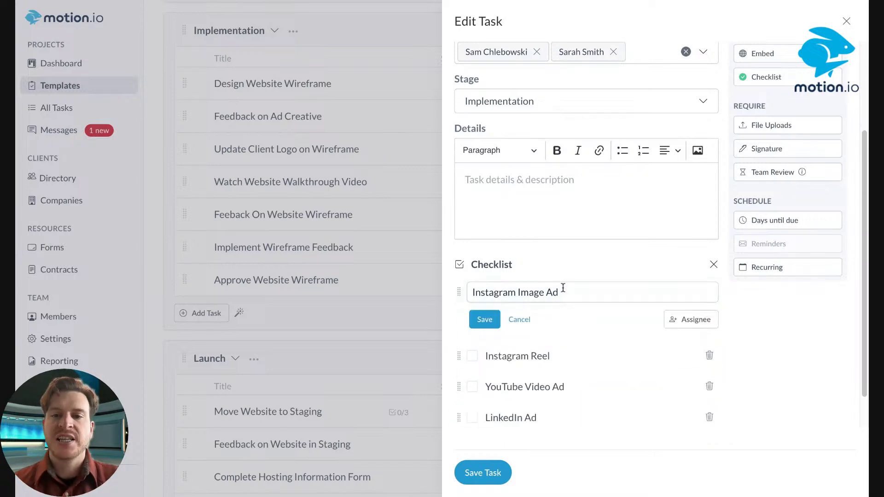
left_click(693, 319)
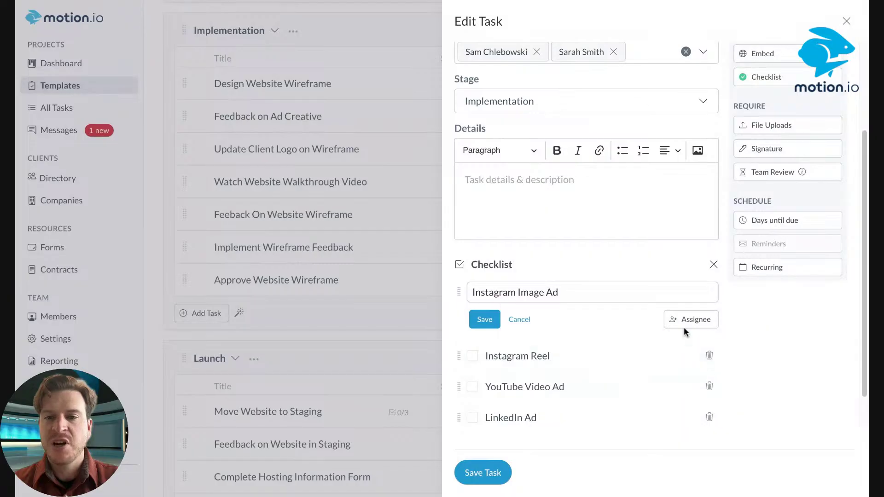
left_click(586, 361)
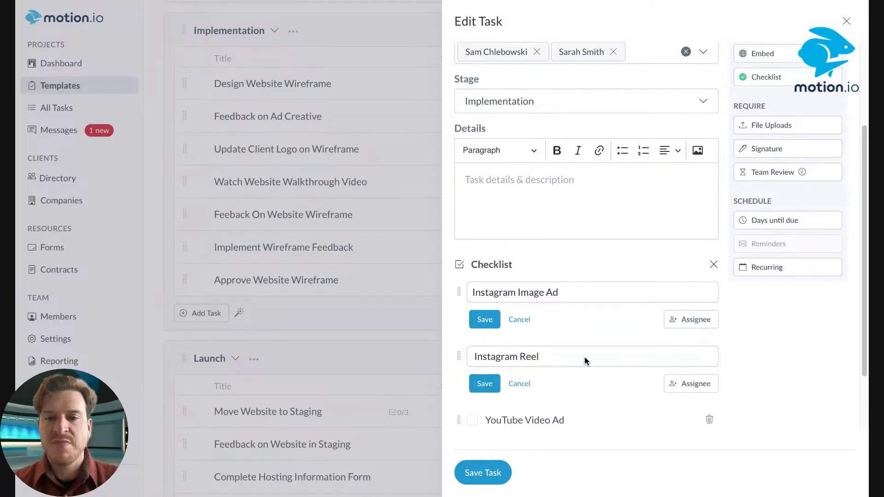
left_click(730, 408)
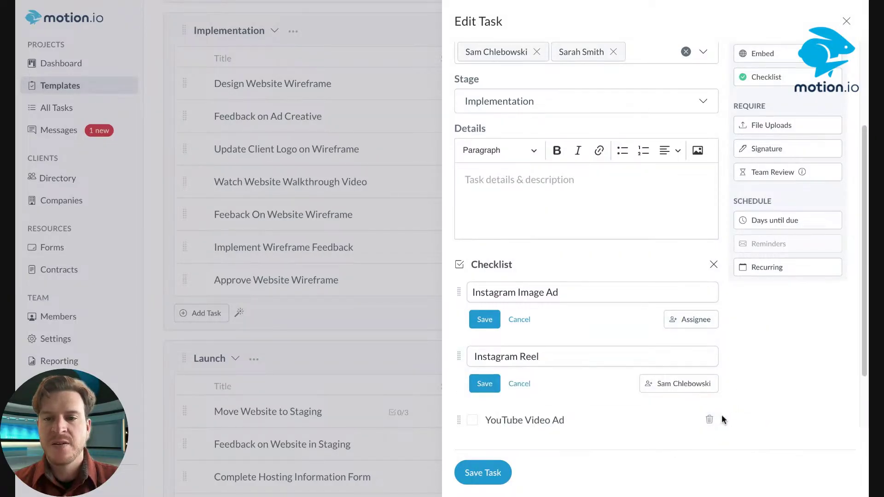
left_click(488, 383)
scroll(562, 361, "down", 1)
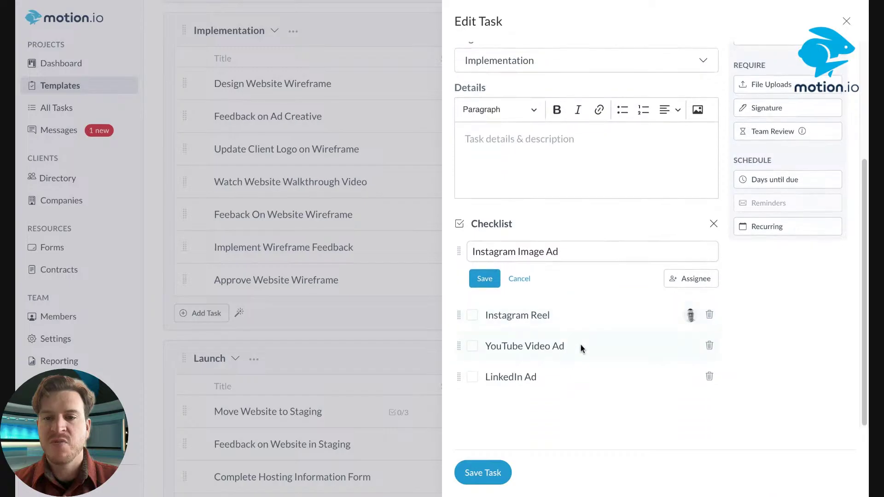
left_click(626, 346)
mouse_move(691, 374)
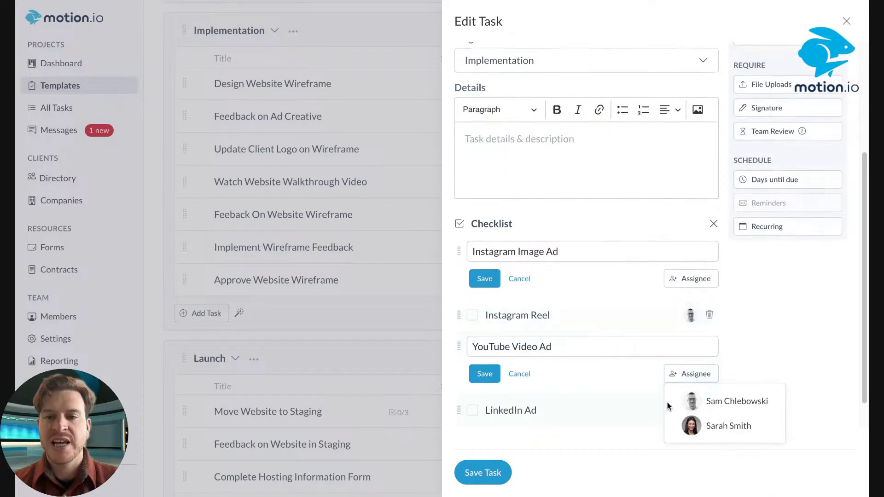
left_click(705, 401)
left_click(554, 410)
Rename LinkedIn Ad to LinkedIn Image Ad and assign it to a teammate
left_click(484, 373)
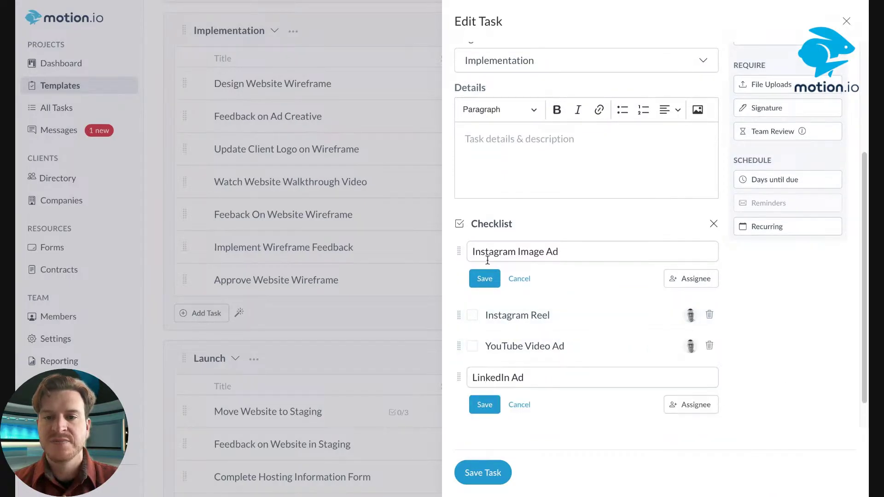
left_click(485, 278)
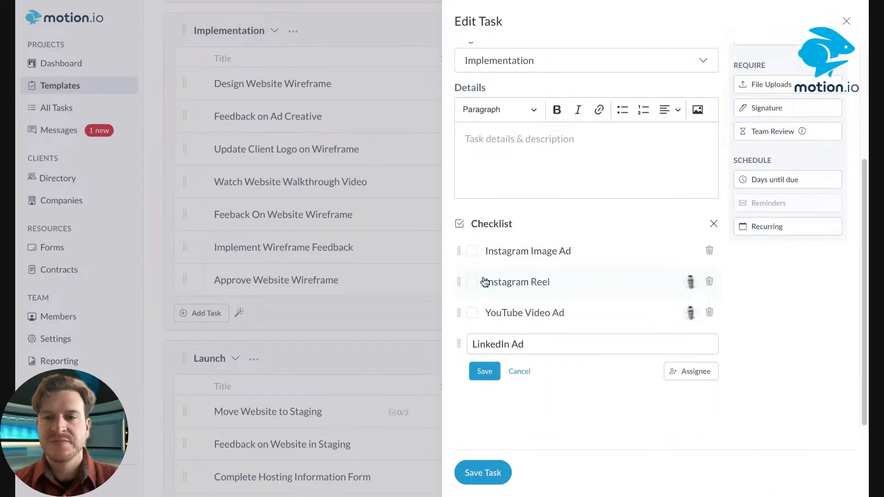
left_click(513, 344)
type("Imag")
key("BackSpace")
key("BackSpace")
key("BackSpace")
key("BackSpace")
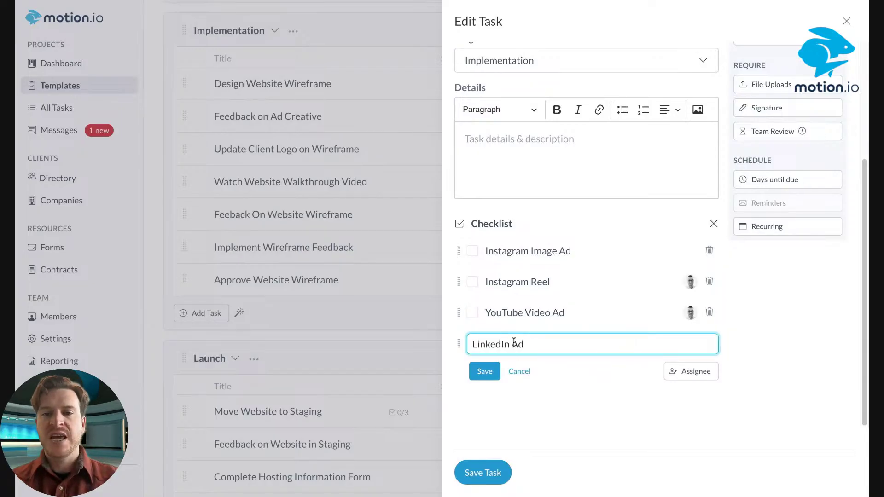
type("Image")
left_click(691, 372)
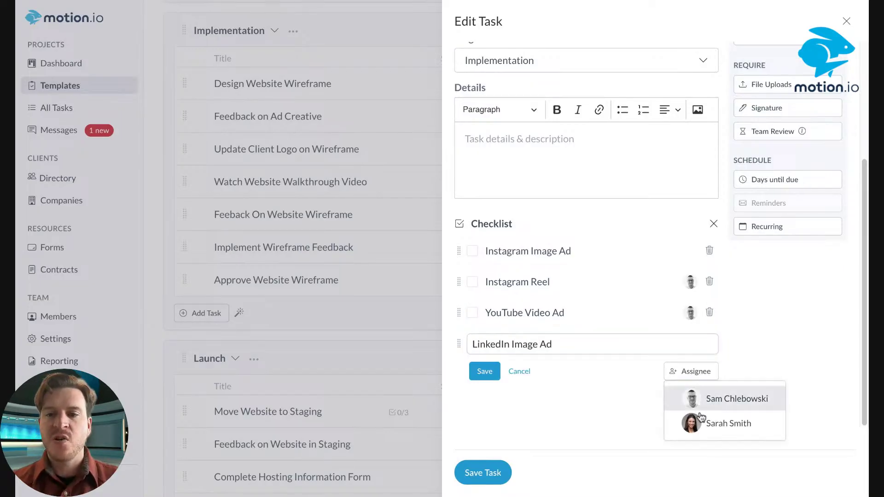
left_click(737, 425)
left_click(479, 371)
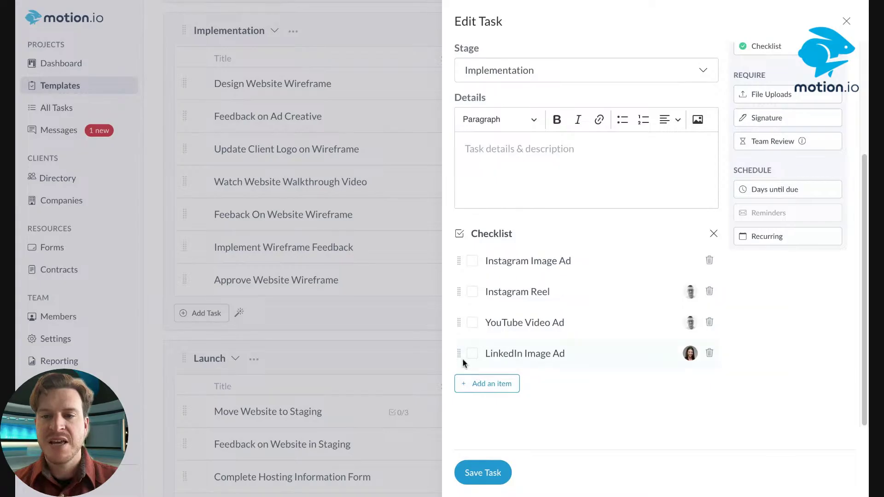
Reassign the Instagram Image Ad item, show item reordering, and save the Design Ad Creative task
left_click_drag(458, 357, 458, 355)
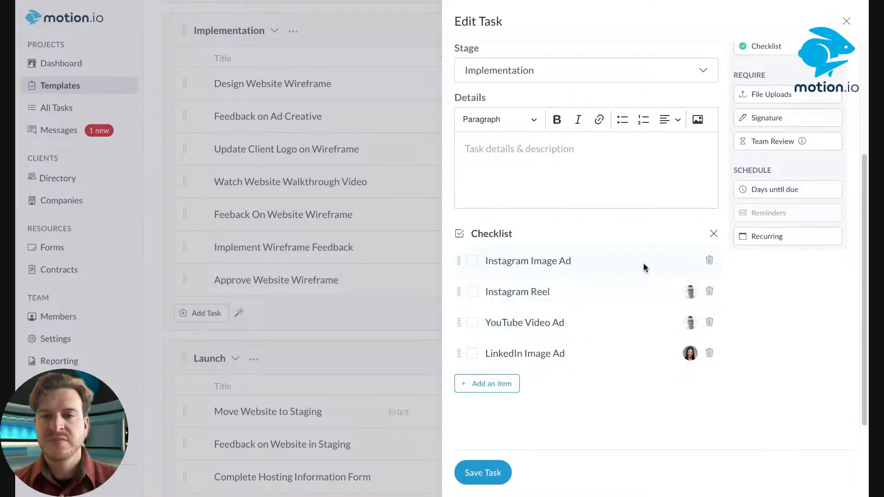
left_click(644, 264)
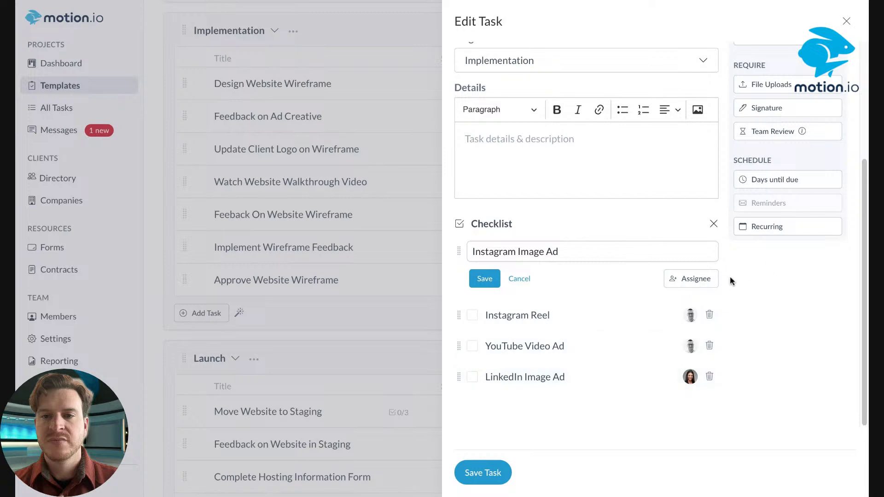
left_click(705, 279)
left_click(714, 333)
left_click(486, 275)
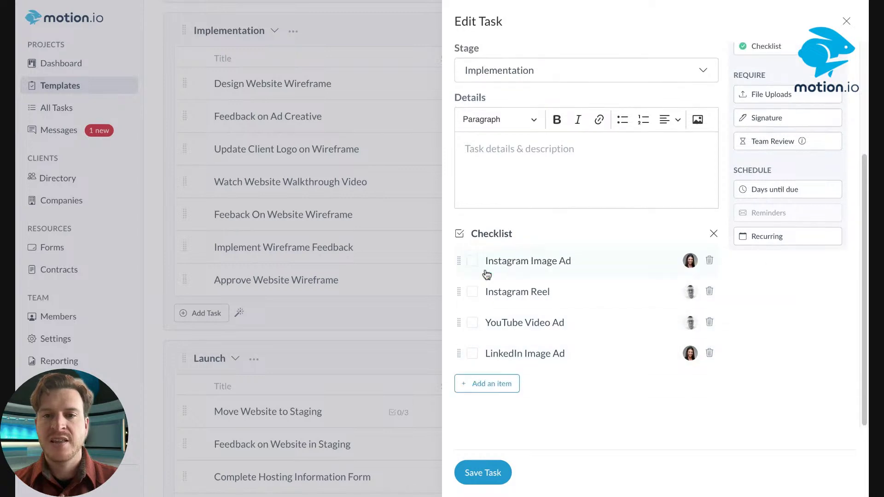
mouse_move(461, 354)
left_mouse_down()
mouse_move(461, 262)
mouse_move(460, 353)
left_mouse_up()
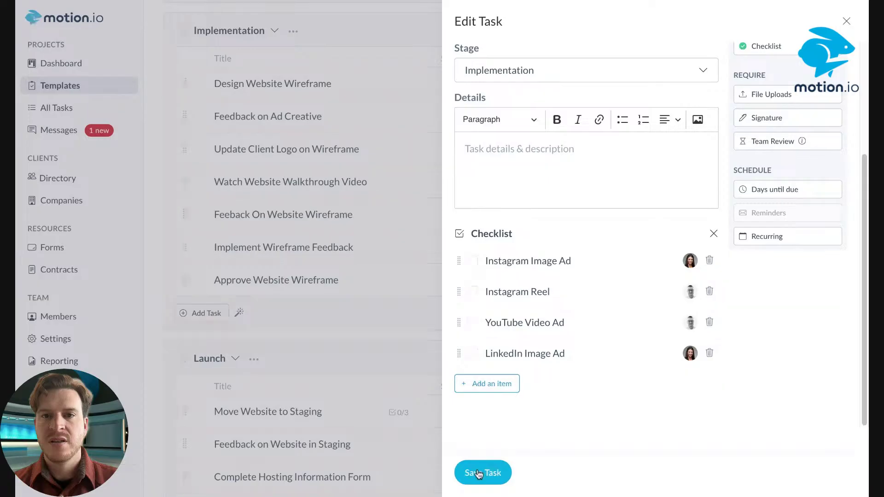
scroll(565, 178, "up", 3)
scroll(566, 178, "down", 5)
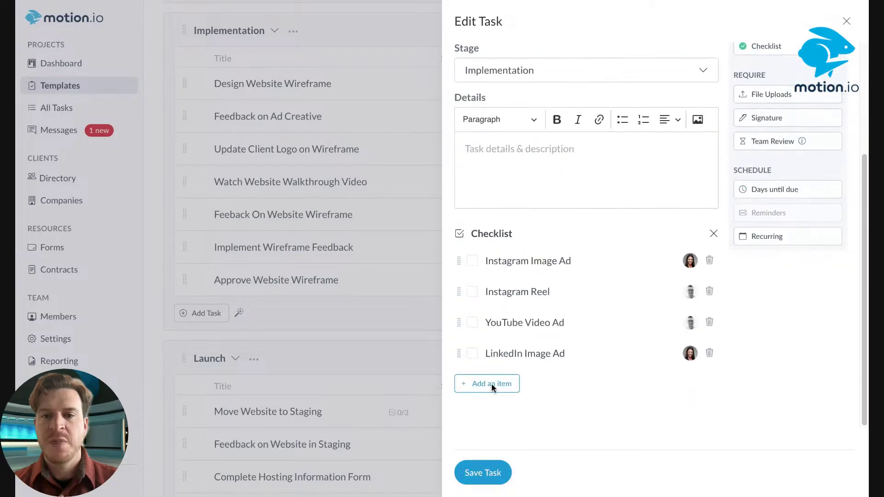
left_click(493, 473)
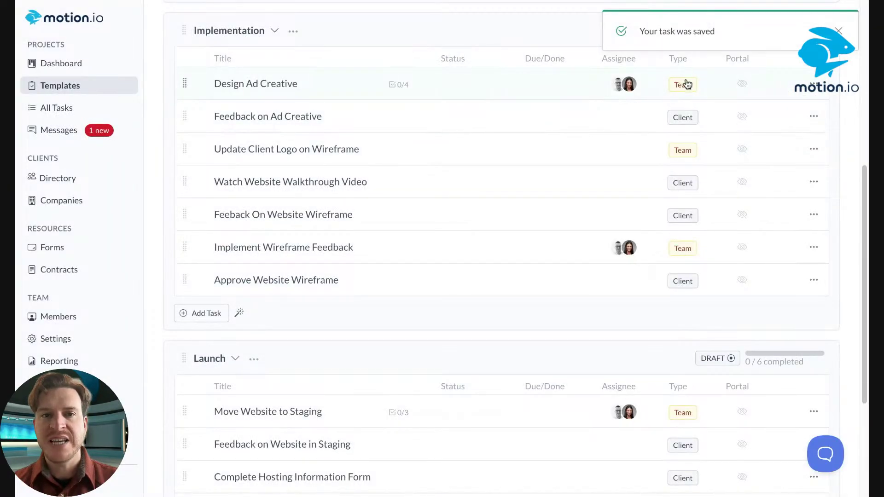
left_click(839, 31)
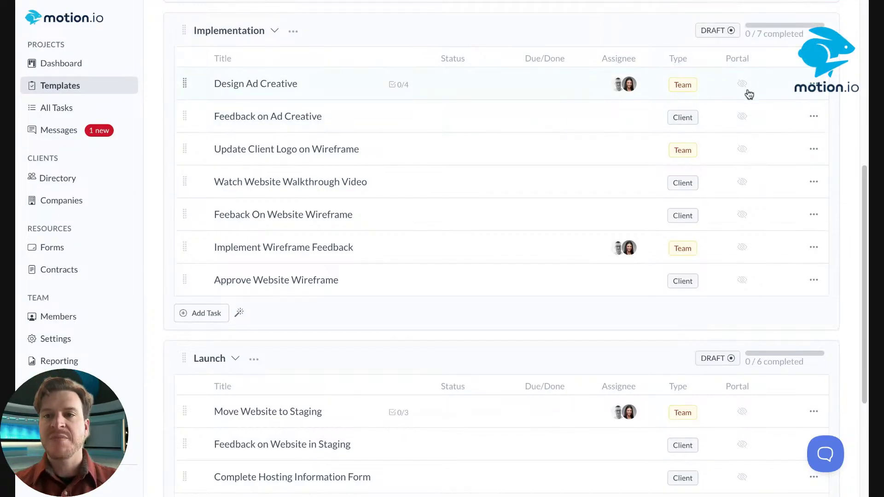
mouse_move(747, 91)
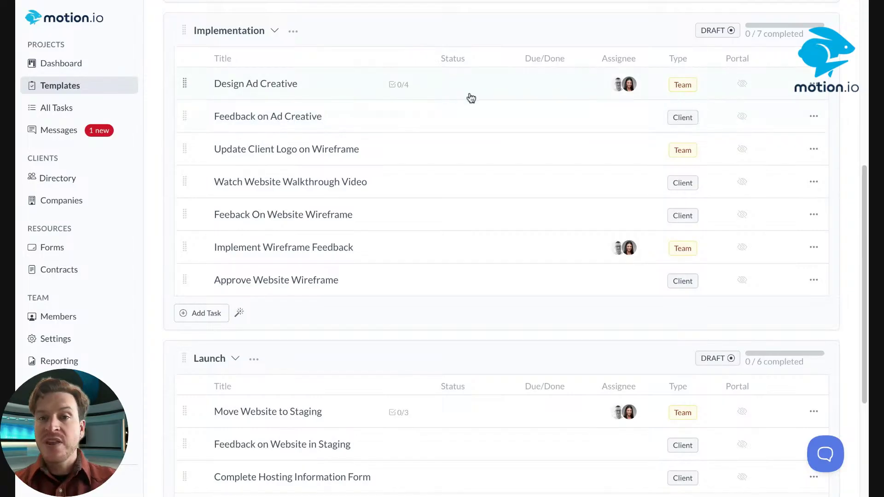
scroll(487, 113, "up", 4)
scroll(488, 113, "up", 3)
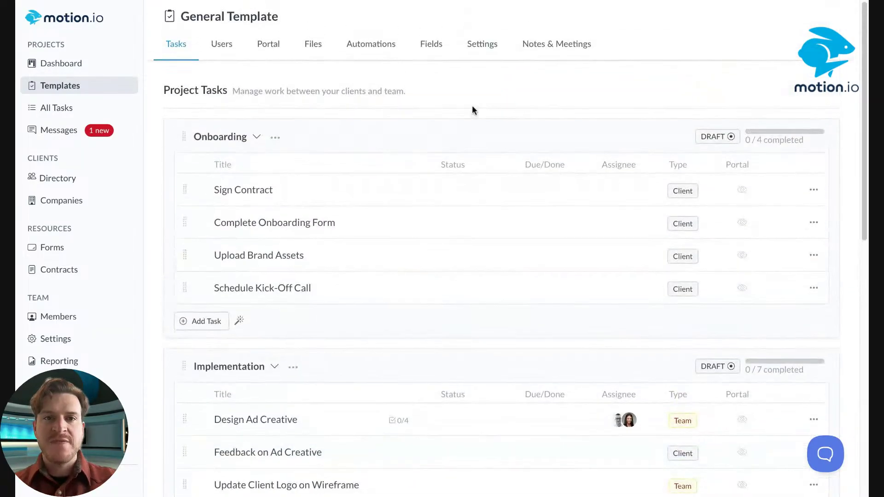
Create an automation named 'Ad Creative Draft Ready > Send Notification to Upload & Send to Client'
left_click(368, 47)
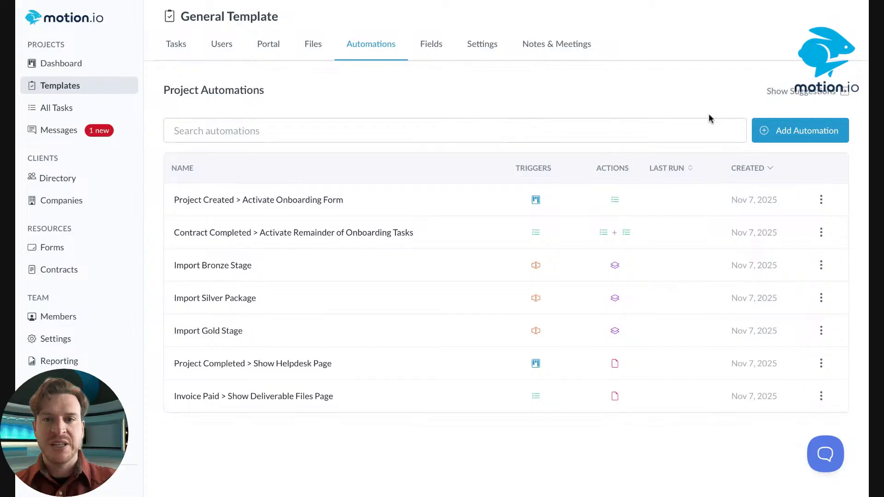
left_click(787, 131)
left_click(390, 135)
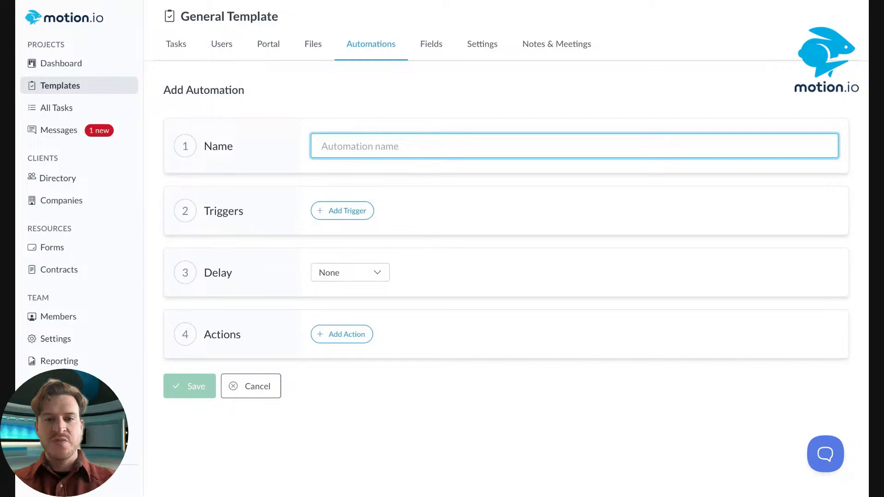
type("A")
key("BackSpace")
type("Ad C")
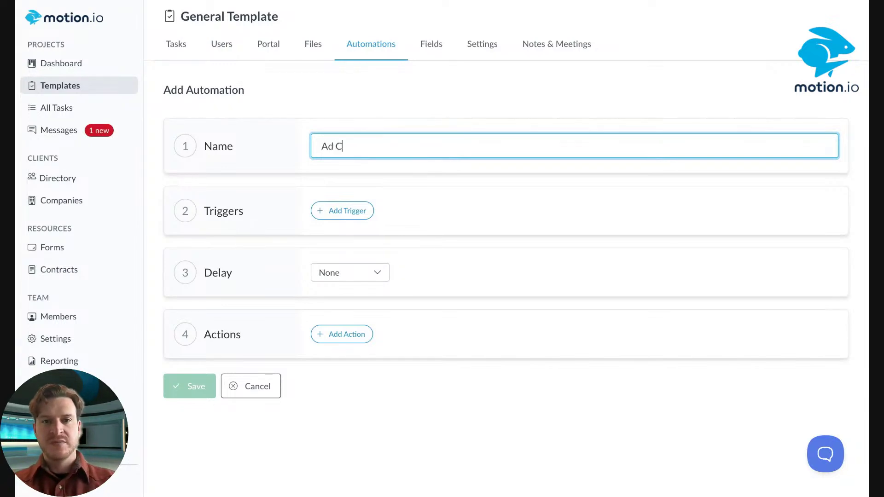
type("reative Des")
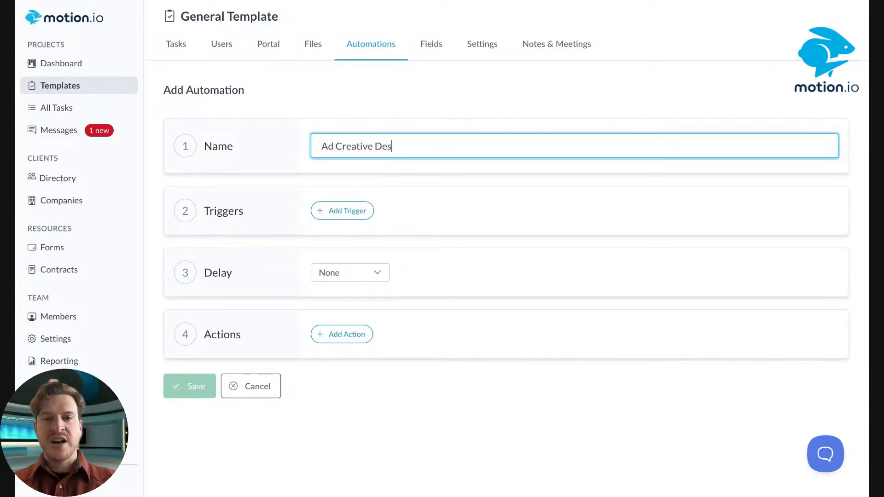
type("ign")
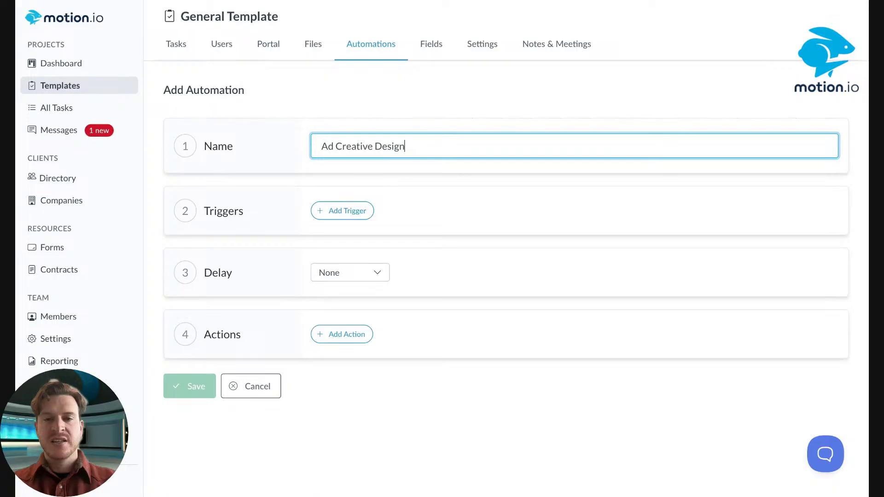
key("BackSpace")
key("BackSpace")
key("BackSpace")
key("BackSpace")
key("BackSpace")
type("raft")
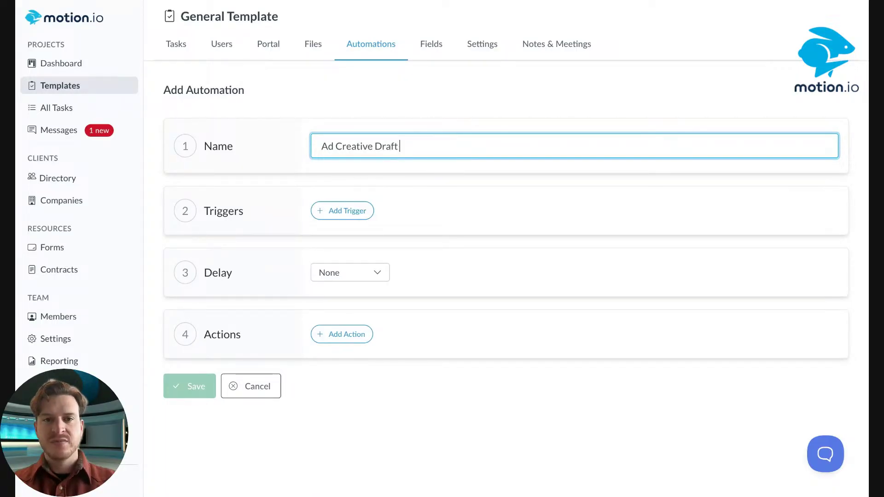
type(" Ready >")
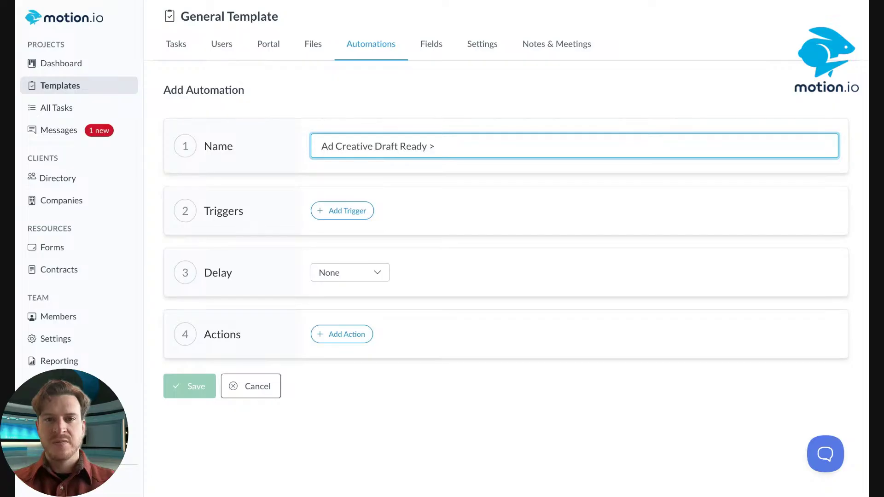
type(" Send Noti")
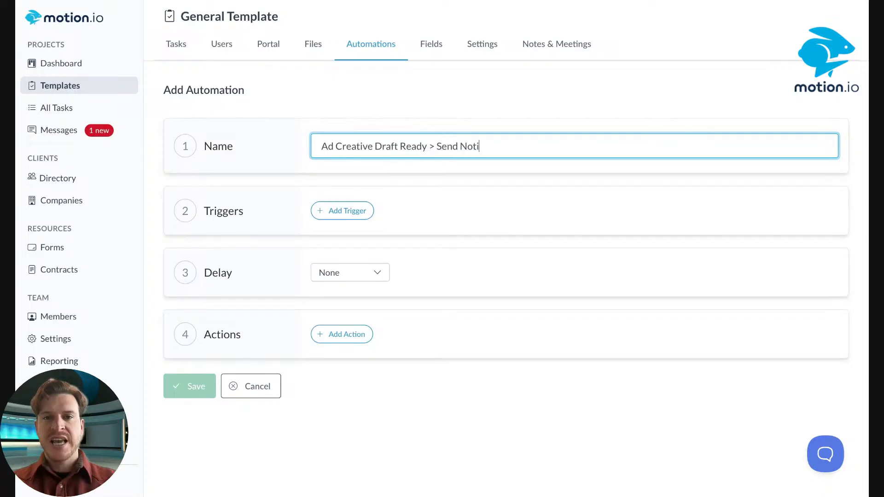
type("fication to ")
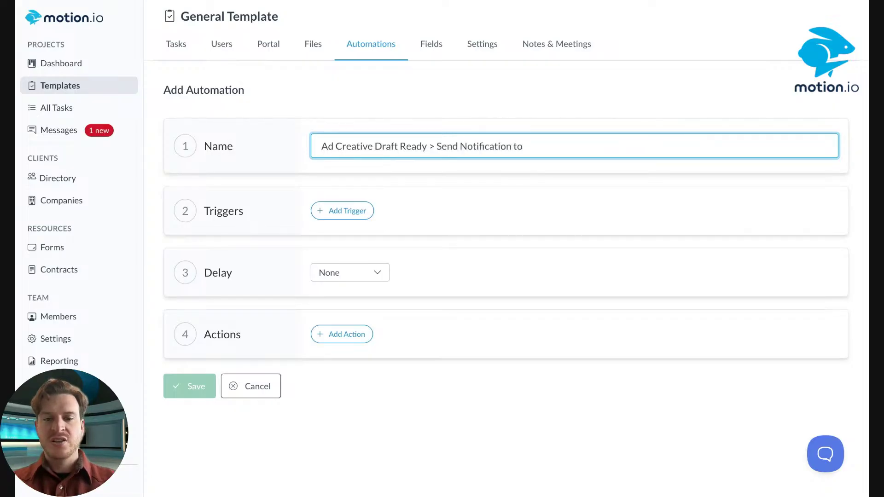
type("Upl")
key("BackSpace")
type("load")
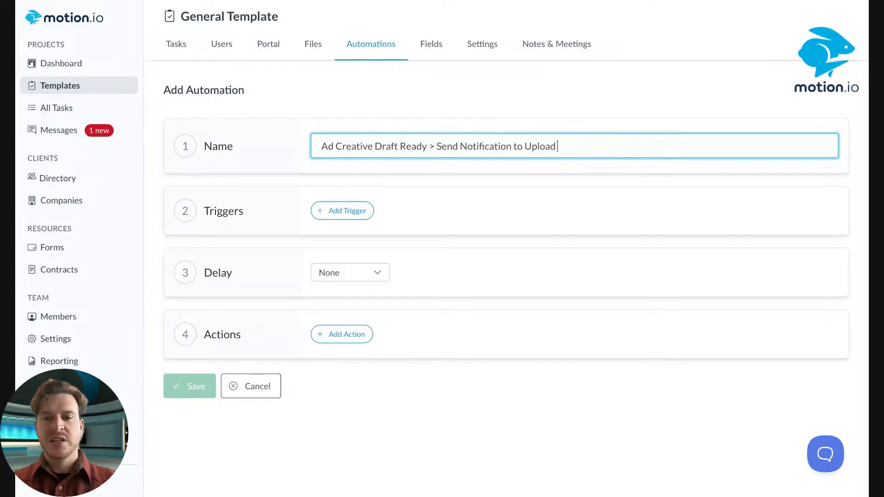
type(" & Send to C")
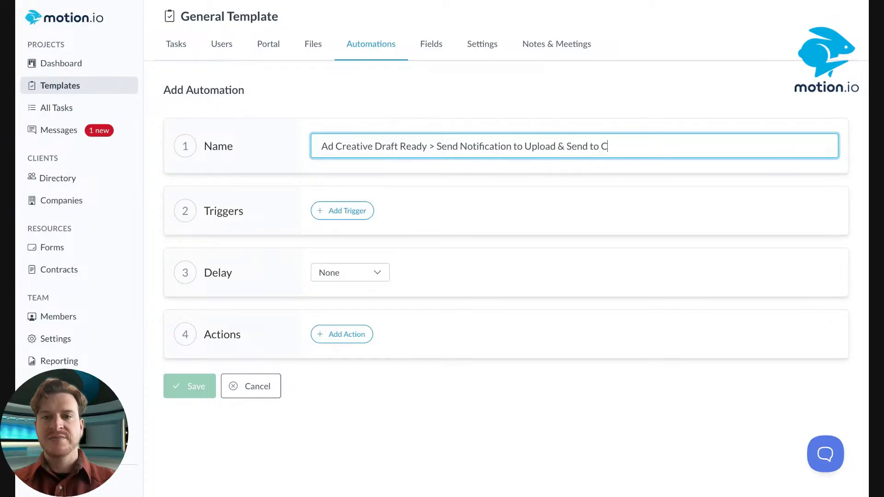
type("lient")
Set the trigger to the Design Ad Creative task being completed
left_click(349, 210)
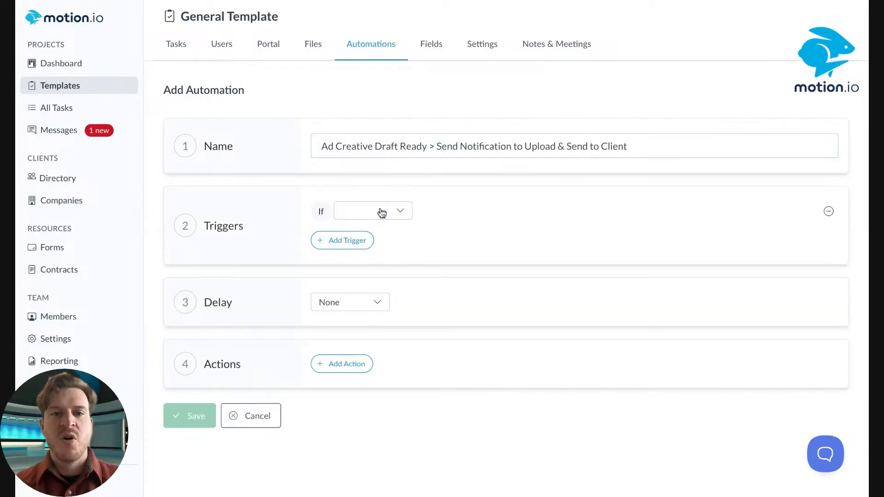
left_click(382, 213)
left_click(376, 237)
left_click(457, 210)
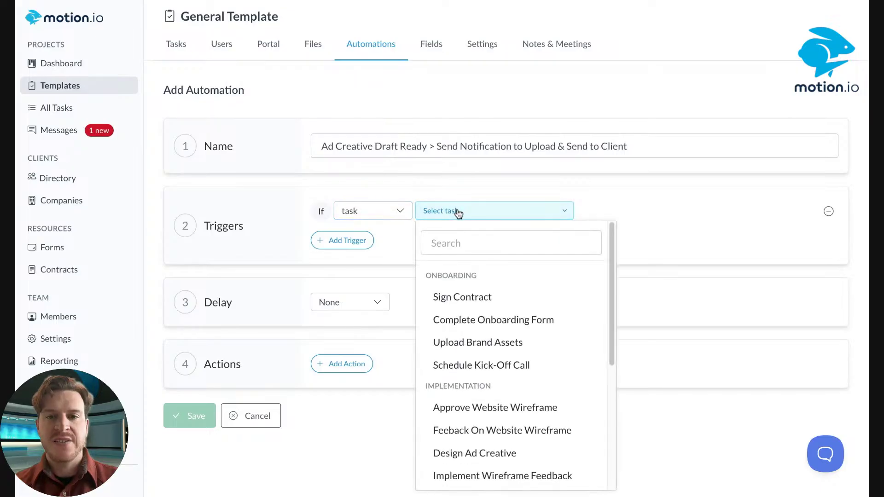
scroll(492, 313, "down", 4)
scroll(490, 304, "up", 1)
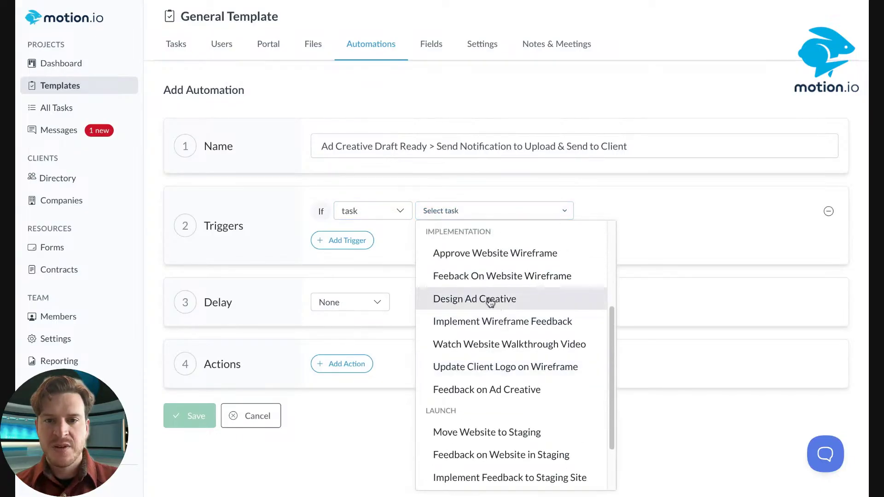
left_click(491, 302)
left_click(666, 210)
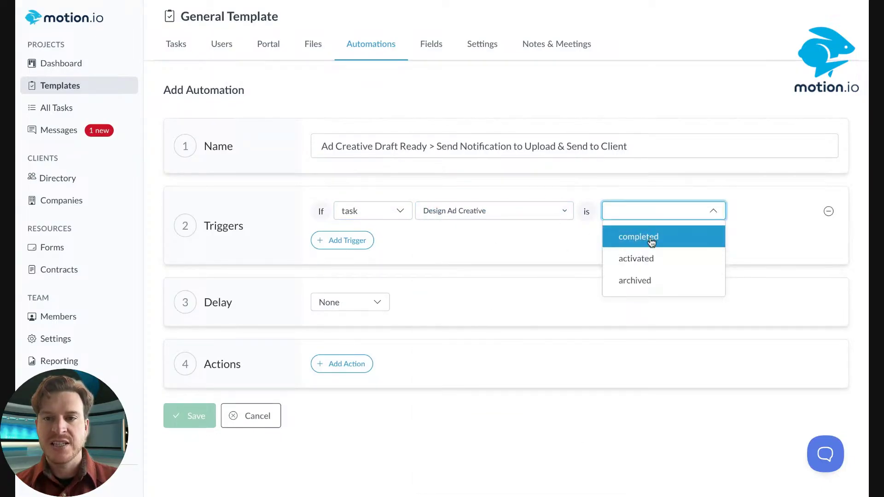
left_click(652, 241)
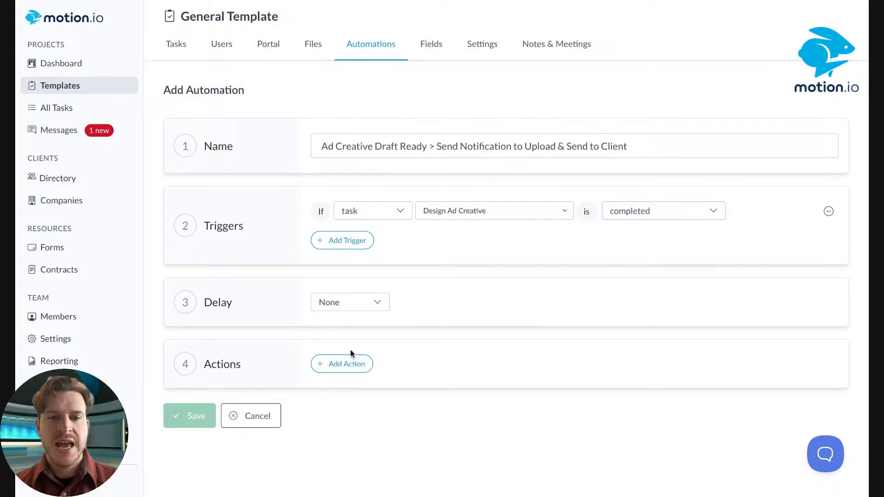
Add a send-email action to a team member's address, save, and view the automation's details
left_click(349, 363)
left_click(405, 364)
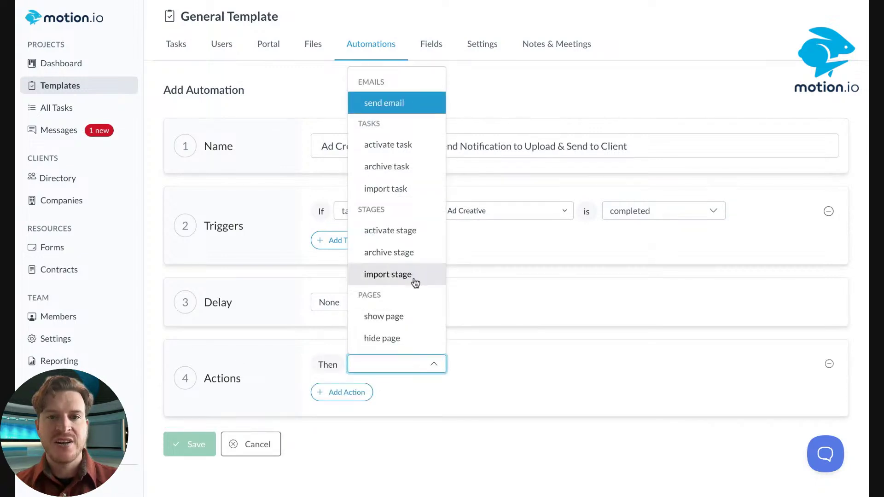
left_click(406, 104)
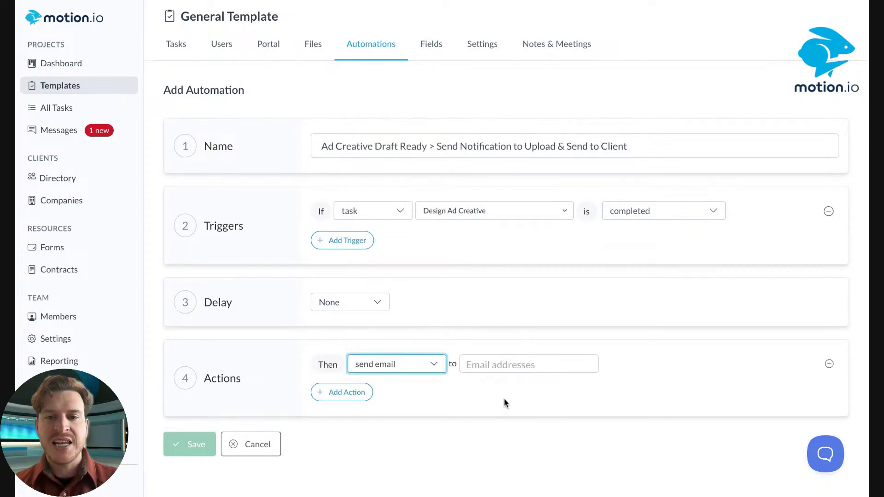
left_click(497, 366)
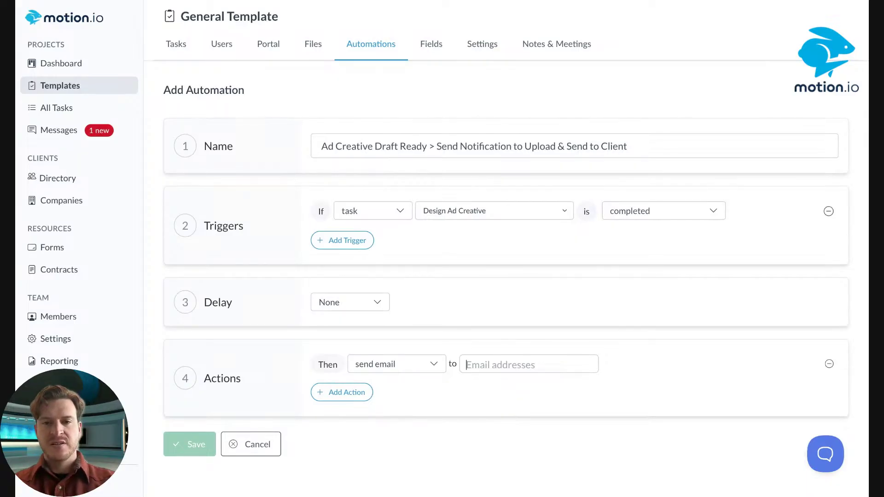
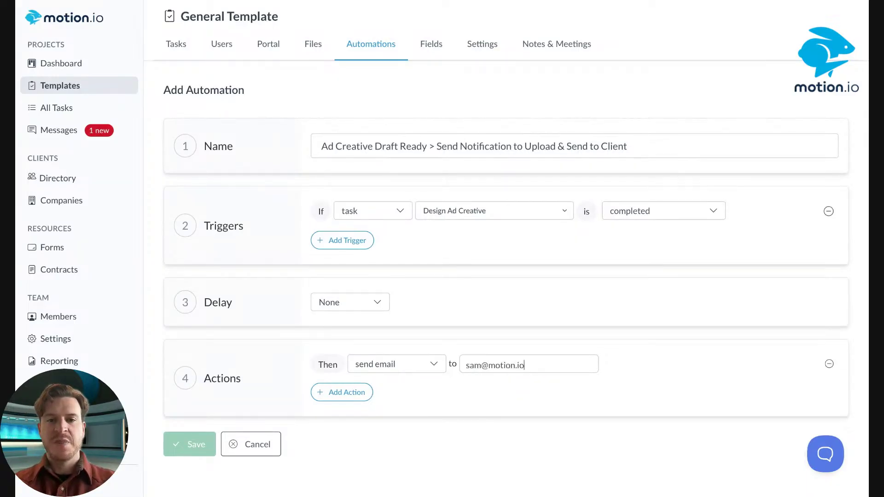
key("Return")
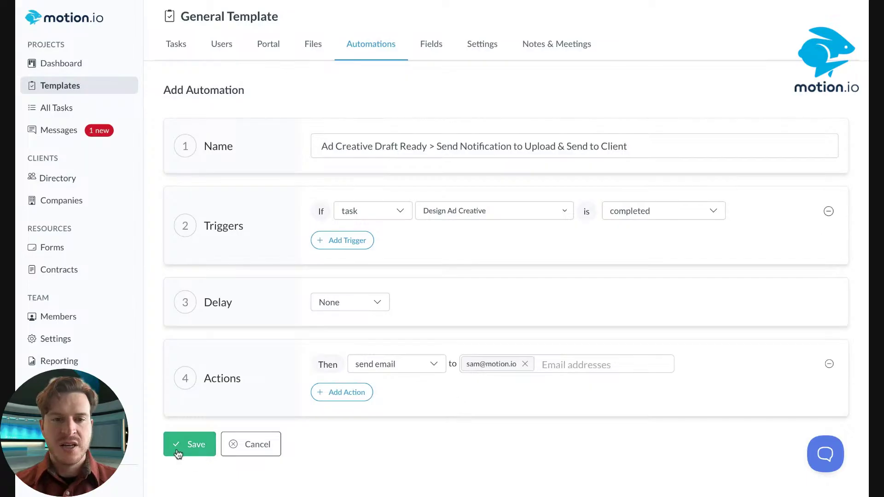
left_click(186, 449)
left_click(423, 199)
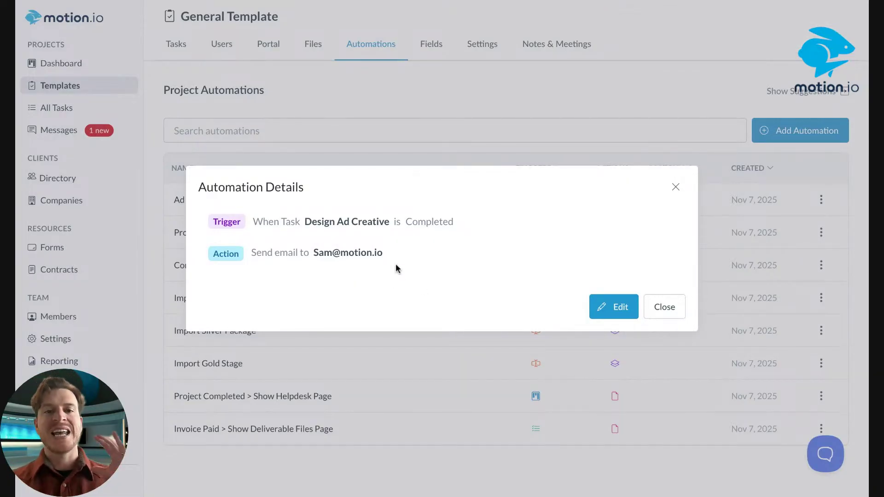
Close Automation Details and return to the Tasks list, down at the Implementation stage
left_click(676, 189)
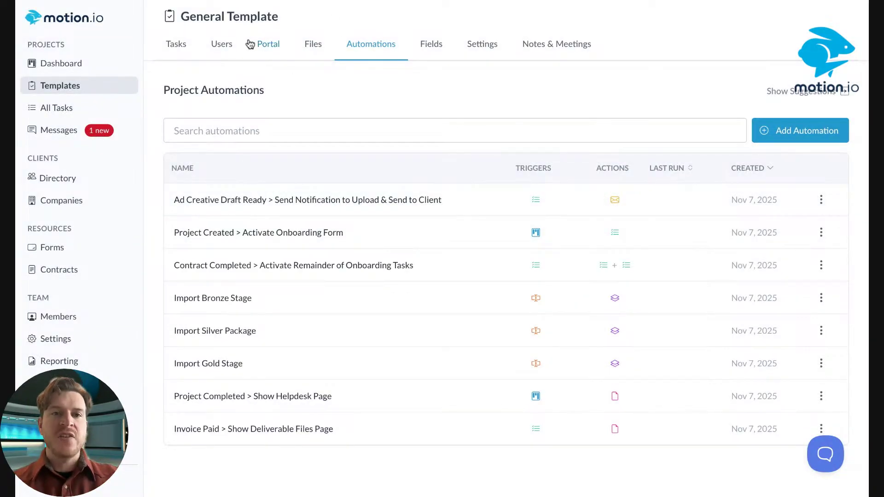
left_click(176, 47)
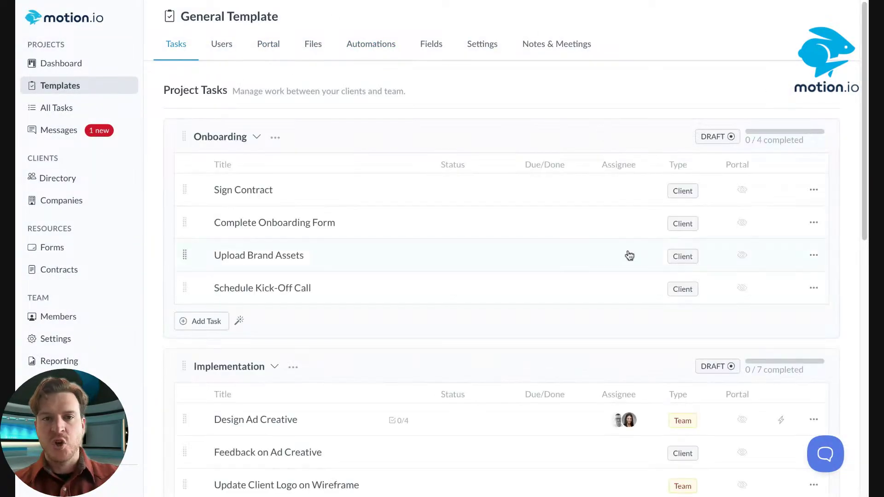
scroll(626, 260, "down", 3)
scroll(622, 267, "down", 1)
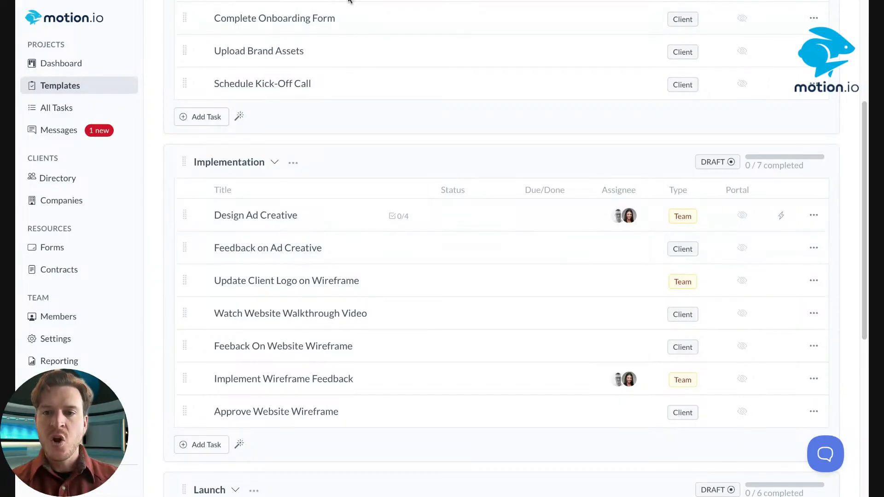
Edit Design Ad Creative and set the first team member as its Team Review reviewer
left_click(814, 215)
left_click(773, 275)
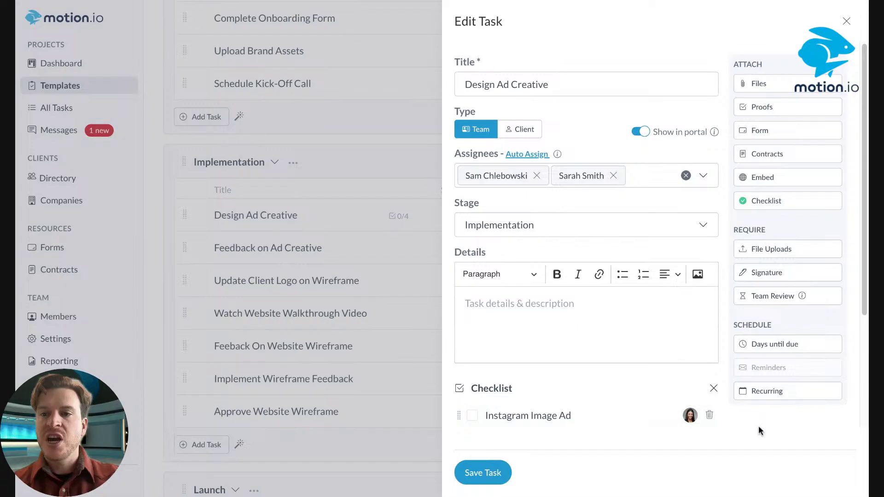
left_click(789, 300)
left_click(487, 262)
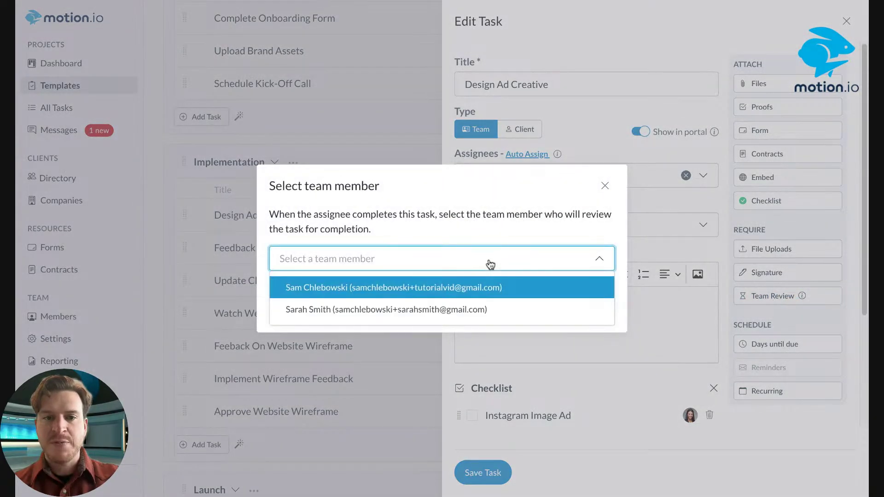
left_click(456, 290)
left_click(595, 306)
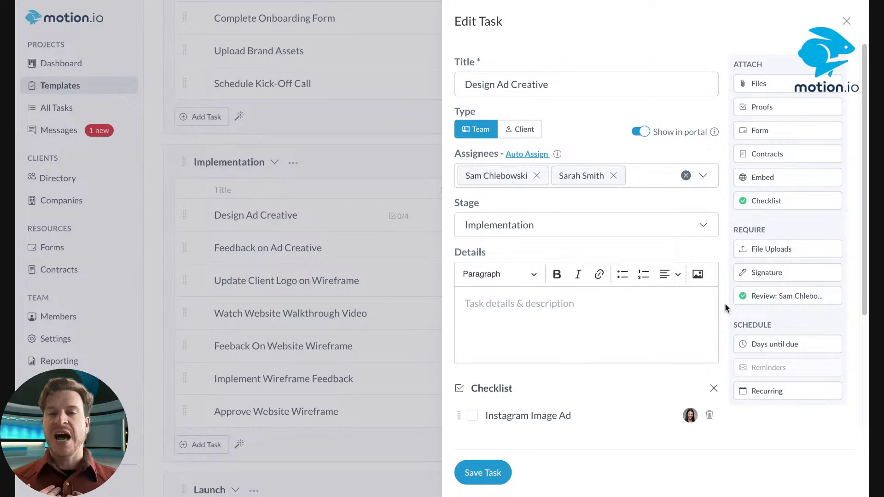
Recheck the review settings and save the Design Ad Creative task
scroll(523, 323, "down", 3)
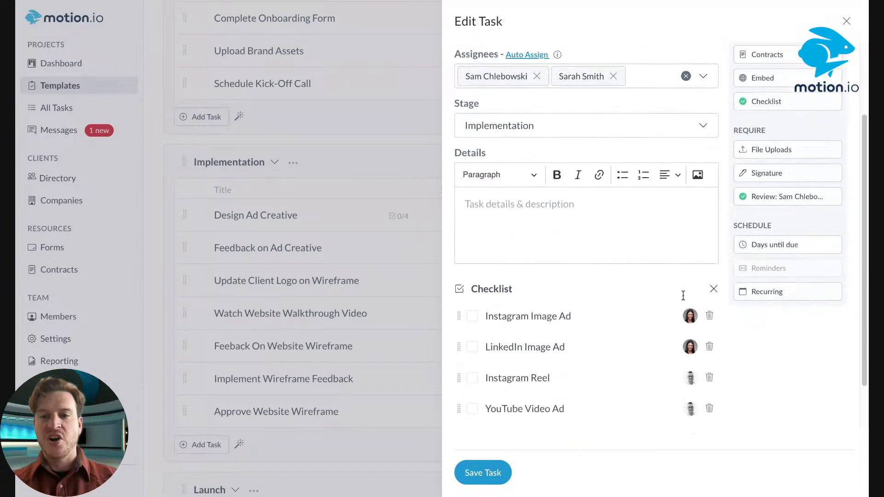
scroll(484, 376, "up", 3)
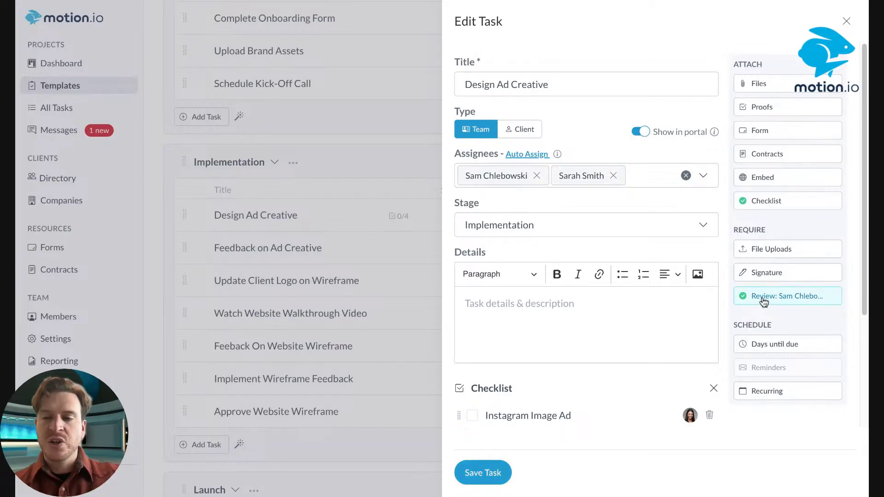
left_click(764, 304)
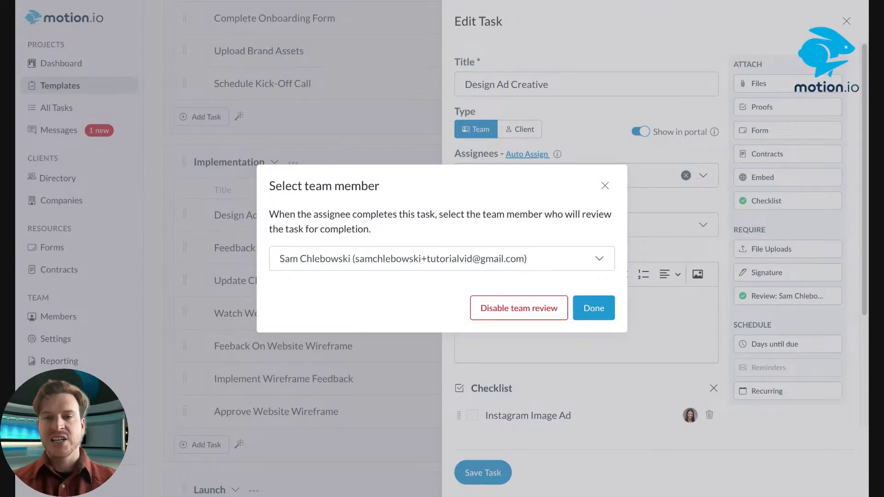
left_click(597, 309)
left_click(488, 476)
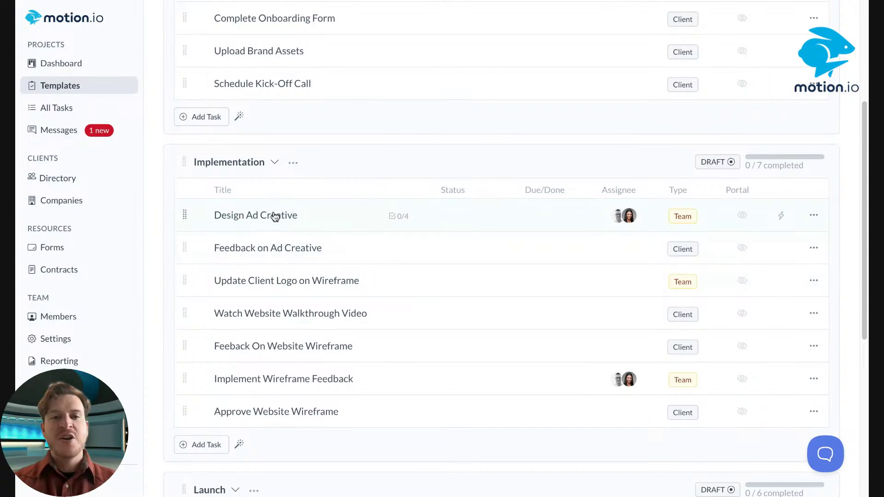
Leave the template and open the Projects dashboard listing the 11 active projects
left_click(275, 217)
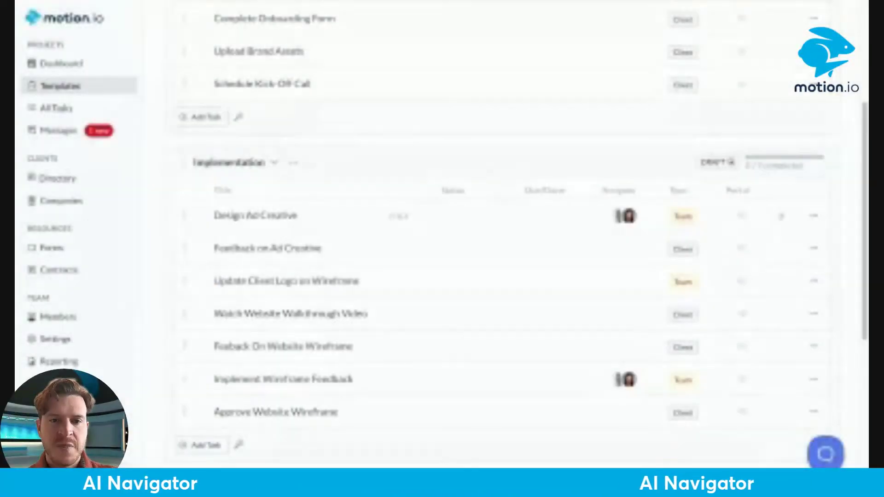
left_click(53, 63)
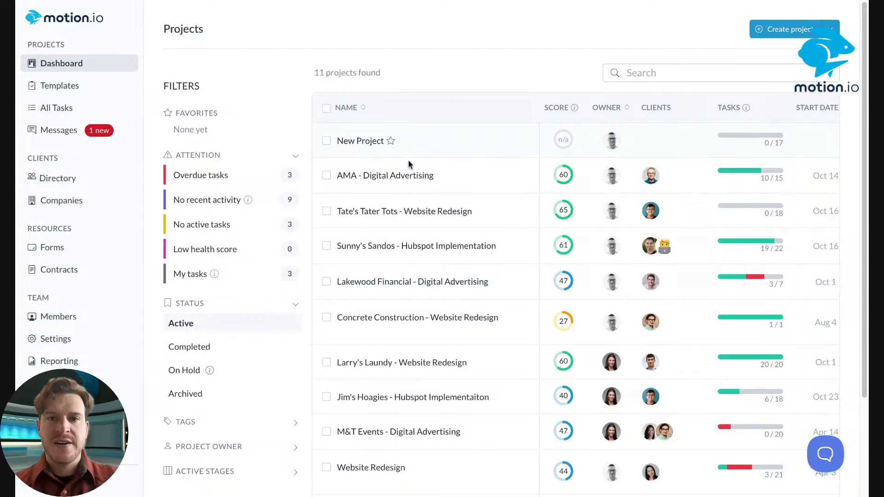
Open Tate's Tater Tots - Website Redesign and briefly view its AI Navigator summary
left_click(380, 216)
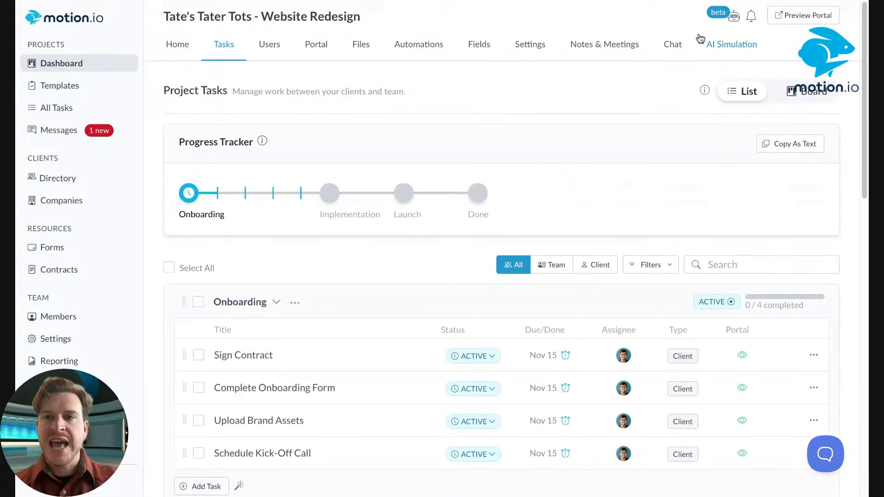
left_click(730, 18)
left_click(845, 21)
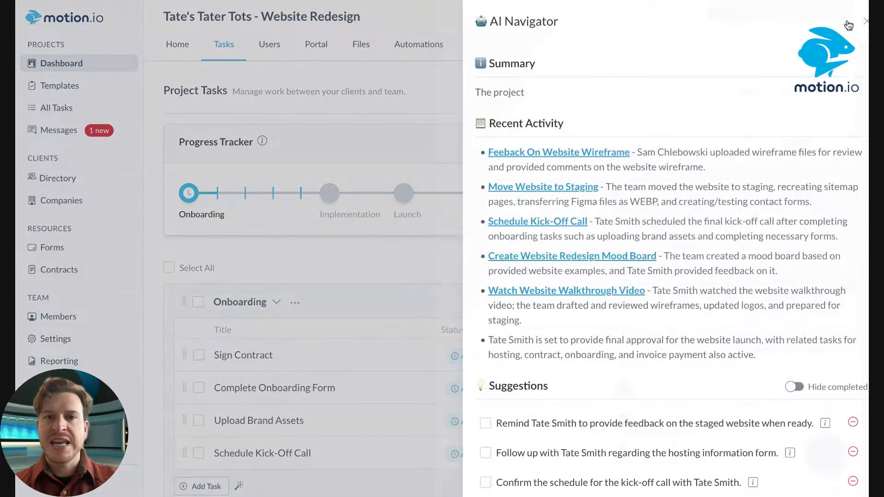
Return to the projects list and open Concrete Construction - Website Redesign
left_click(76, 63)
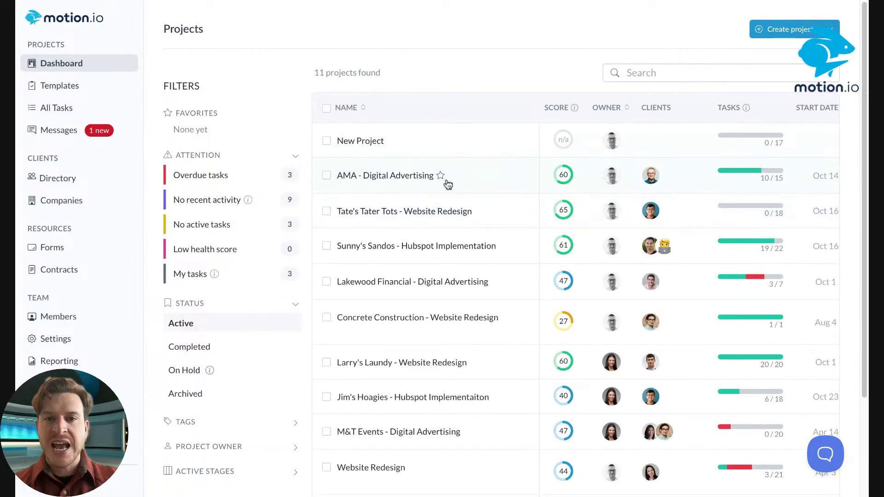
scroll(445, 184, "down", 2)
left_click(400, 197)
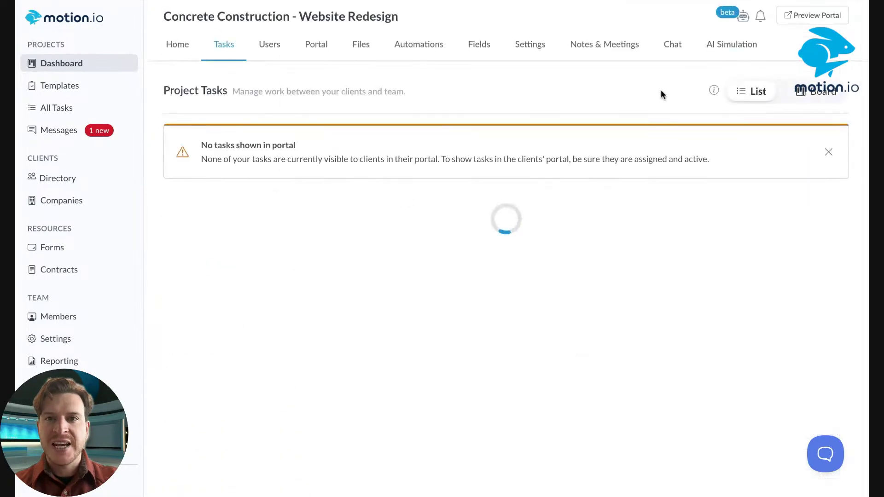
Reopen the Concrete Construction AI Navigator panel until its summary, activity and three suggestions show
left_click(728, 17)
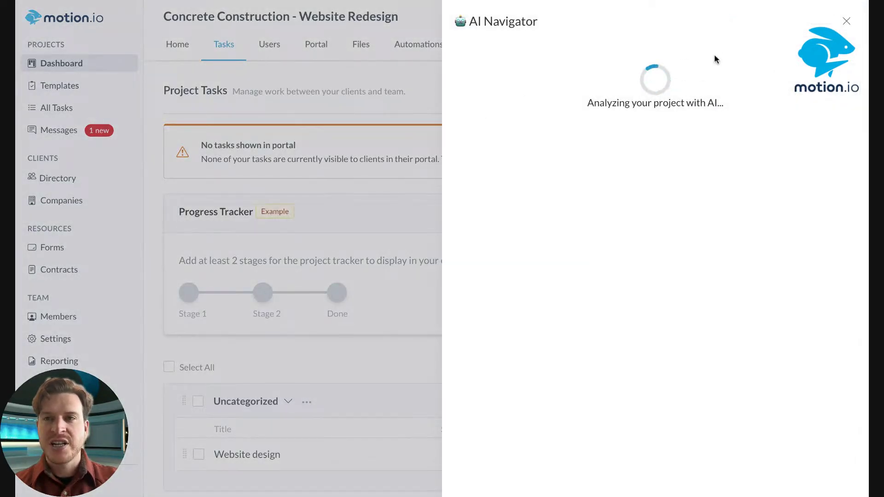
left_click(846, 21)
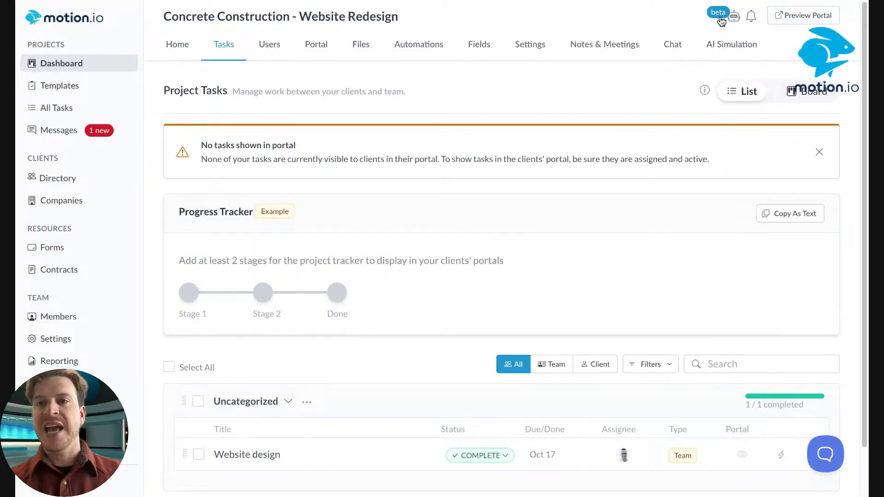
left_click(721, 20)
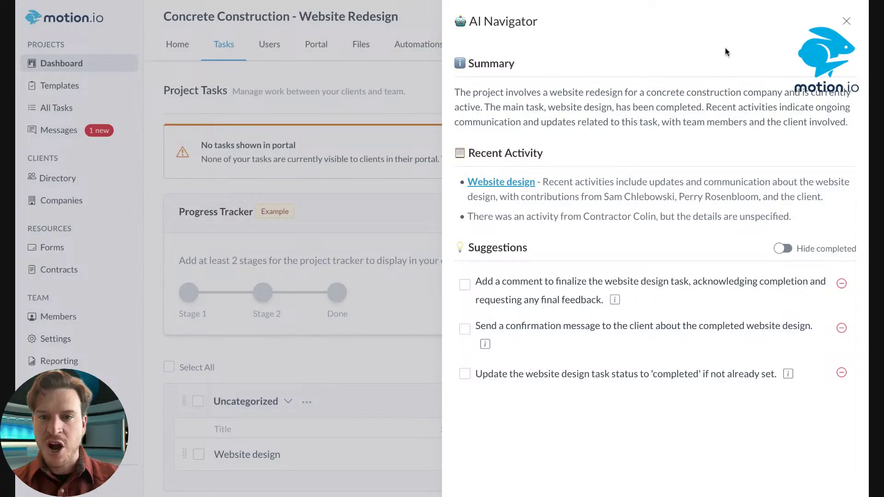
left_click(846, 21)
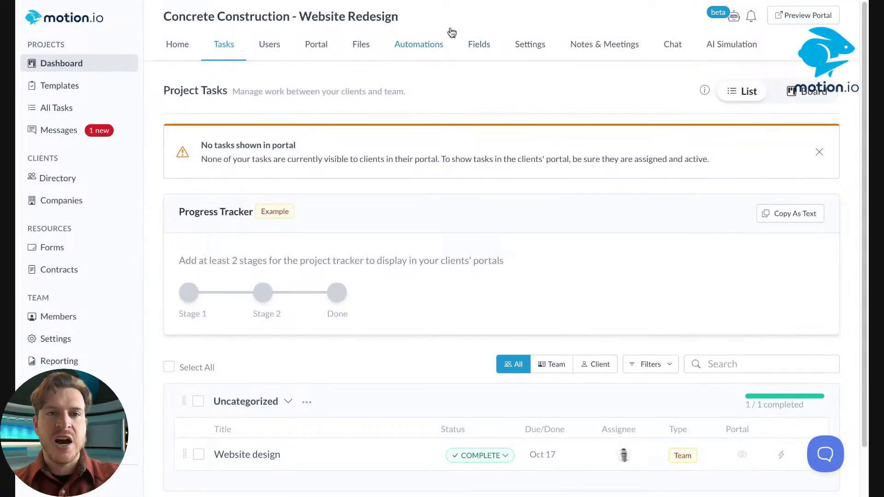
left_click(728, 21)
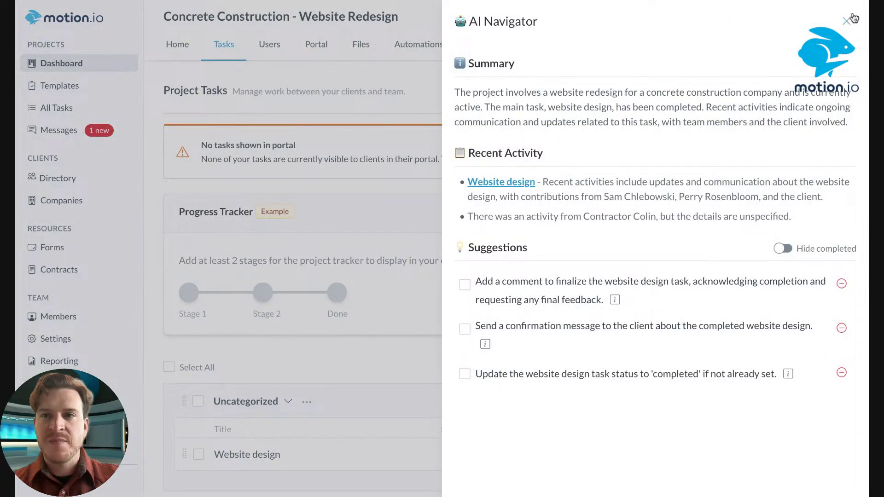
left_click(852, 19)
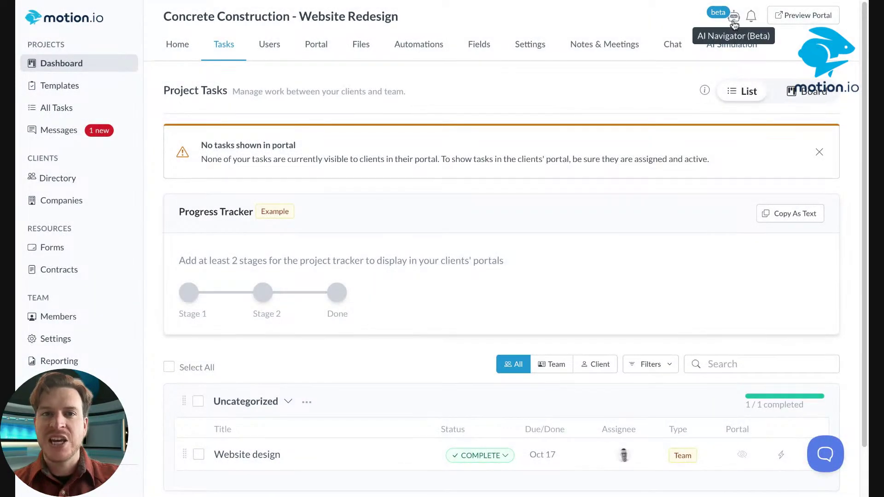
left_click(734, 18)
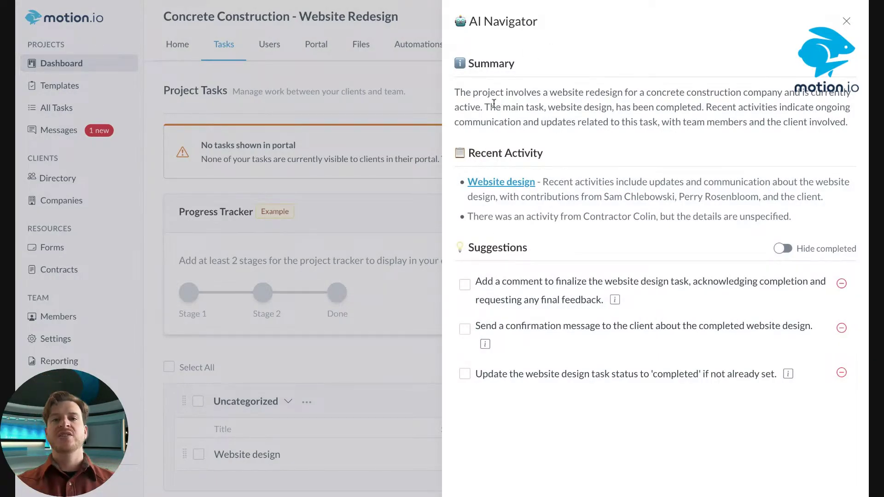
left_click_drag(521, 60, 459, 62)
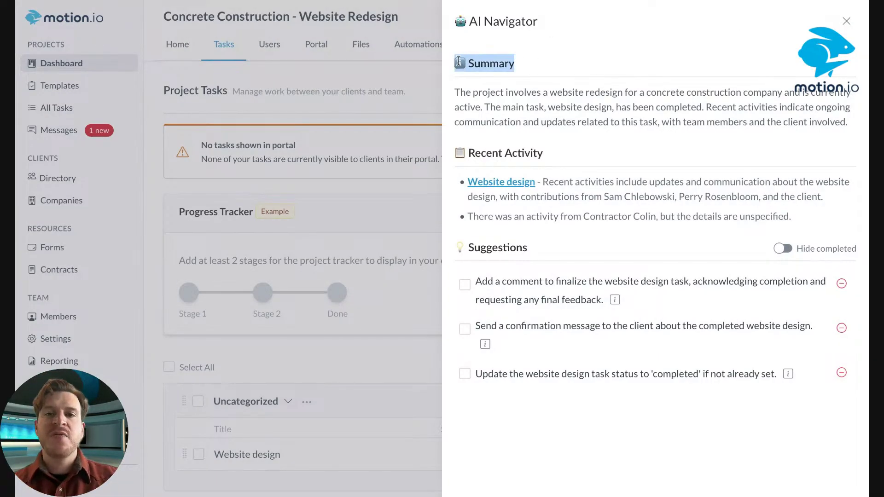
left_click(616, 54)
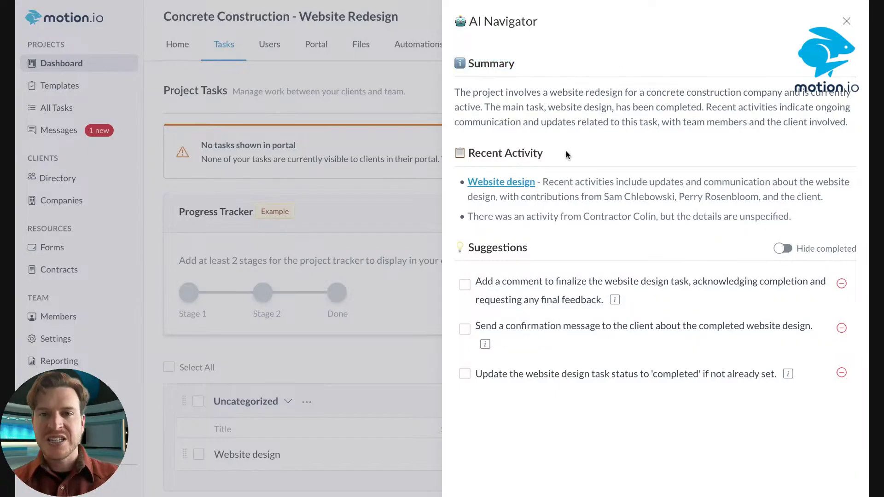
left_click_drag(567, 154, 456, 154)
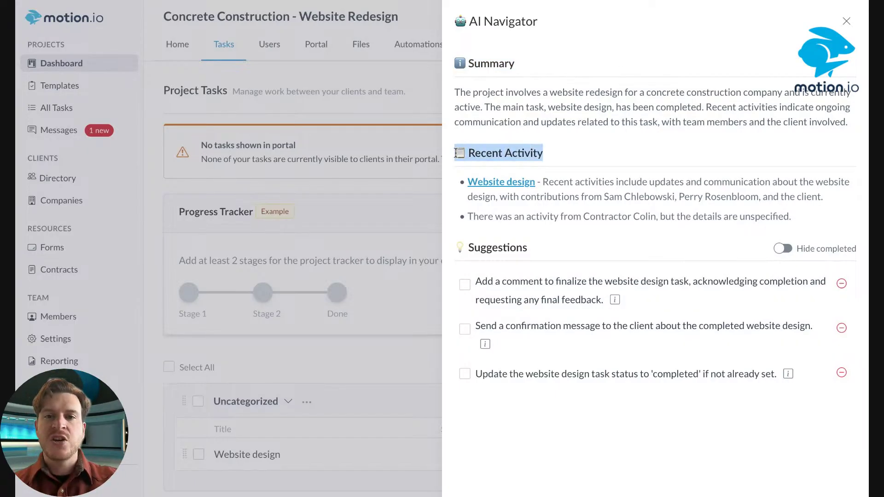
left_click(626, 156)
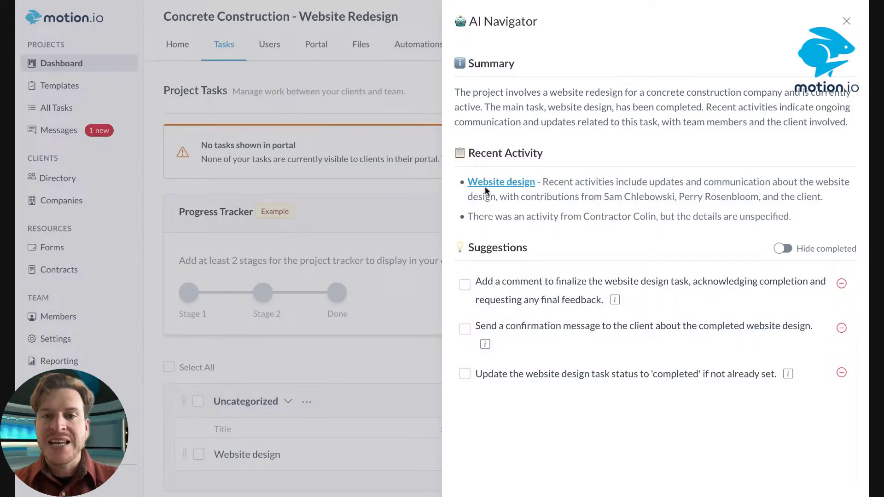
left_click(502, 185)
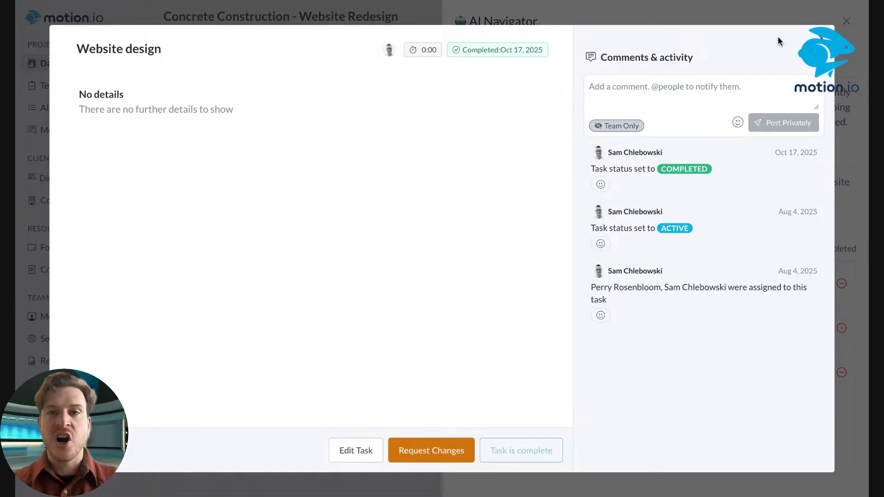
key("Escape")
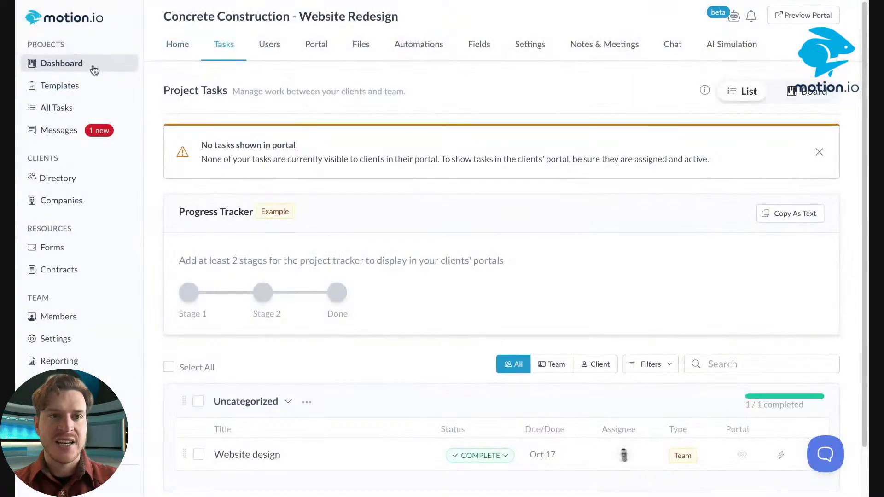
left_click(733, 17)
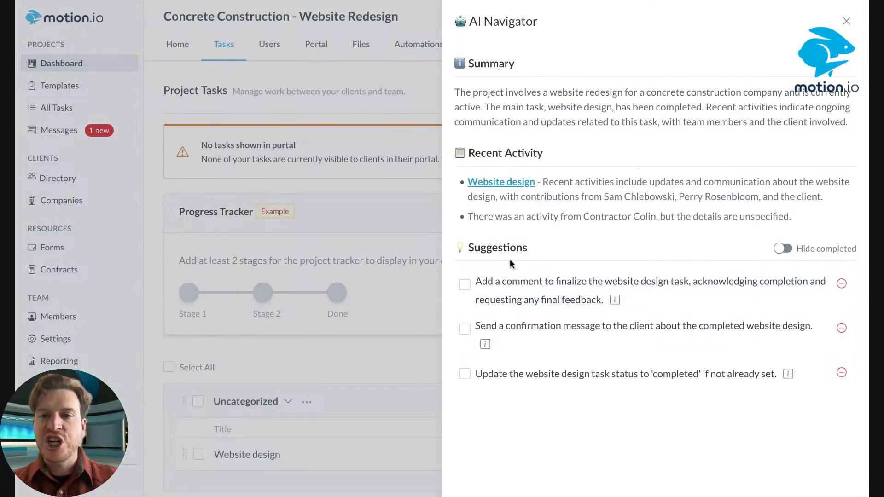
Check off the three Concrete Construction suggestions, then close AI Navigator to show the 1/1-complete task list
left_click_drag(465, 247, 546, 248)
left_click(546, 248)
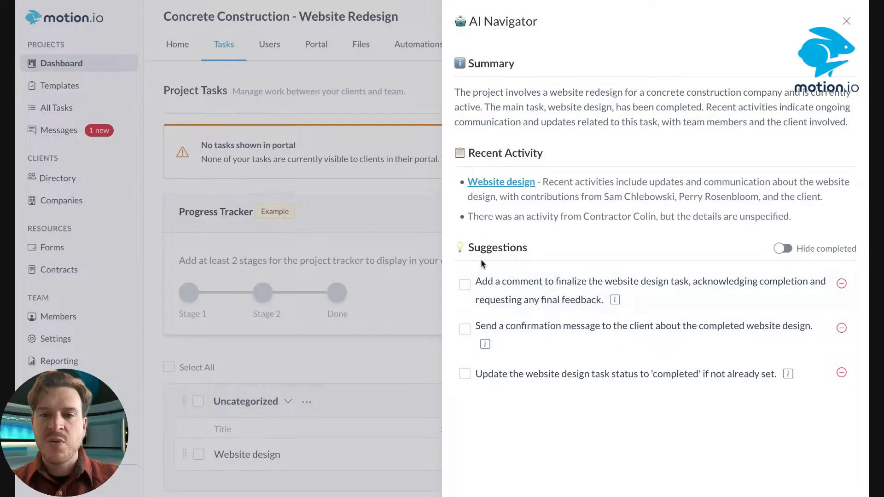
left_click(464, 284)
left_click(464, 329)
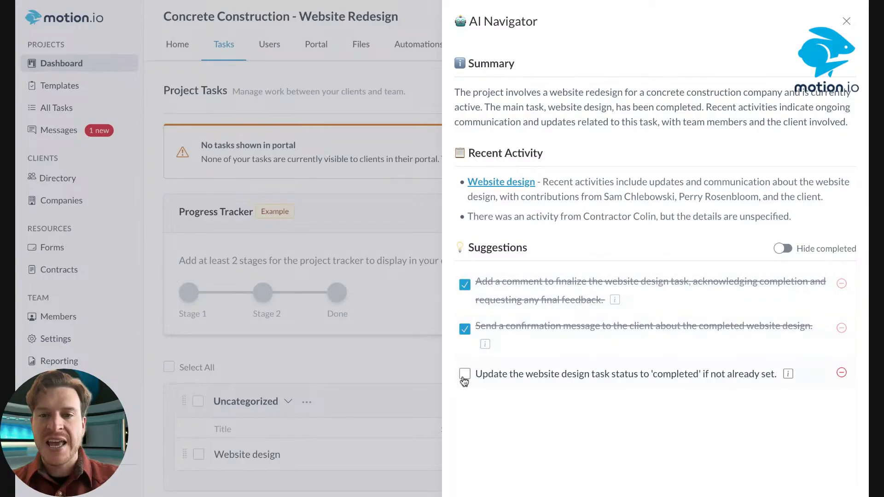
left_click(464, 374)
left_click(465, 328)
left_click(465, 374)
left_click(464, 374)
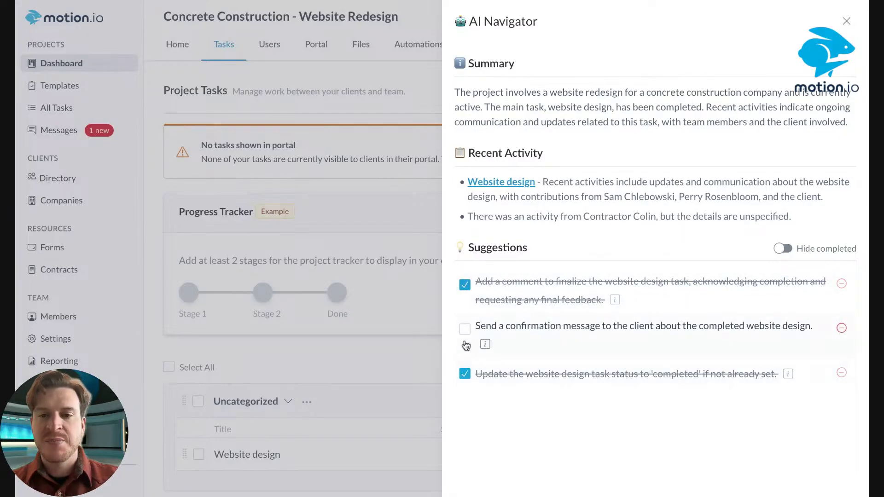
left_click(464, 329)
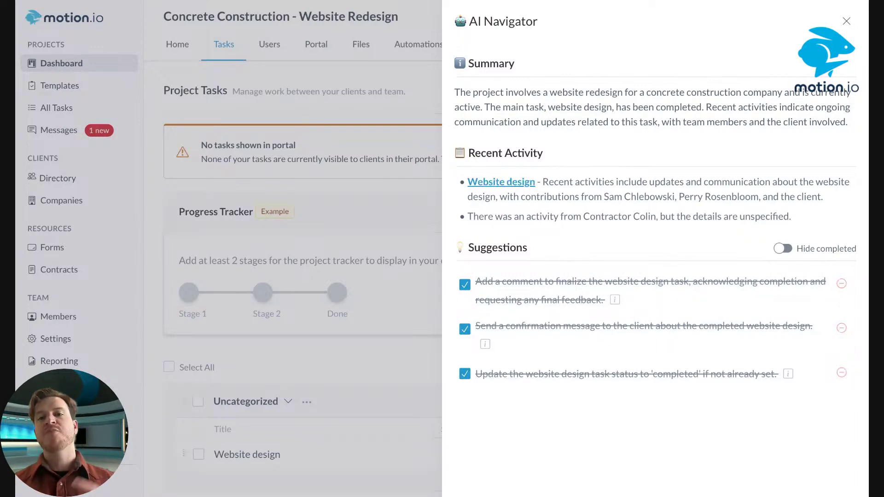
left_click(847, 23)
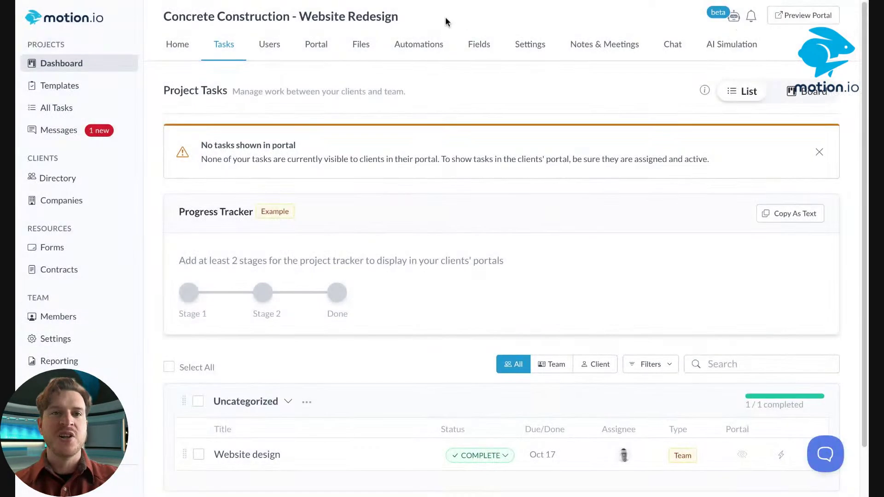
Go back to all projects, reopen Concrete Construction - Website Redesign and its AI Navigator
left_click(70, 85)
left_click(69, 67)
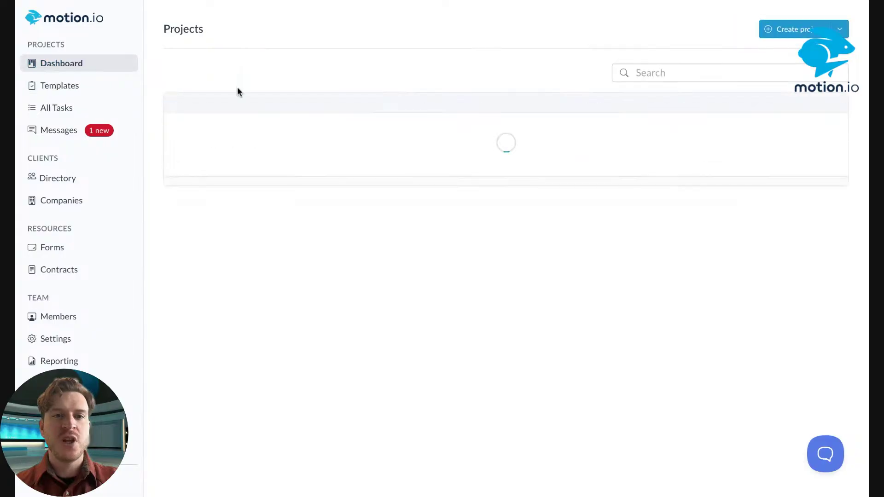
scroll(527, 177, "down", 1)
scroll(527, 177, "down", 2)
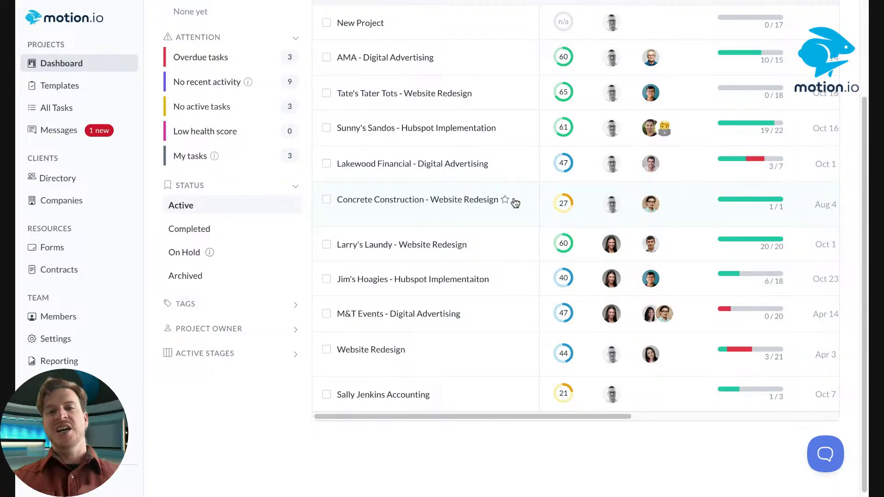
left_click(454, 204)
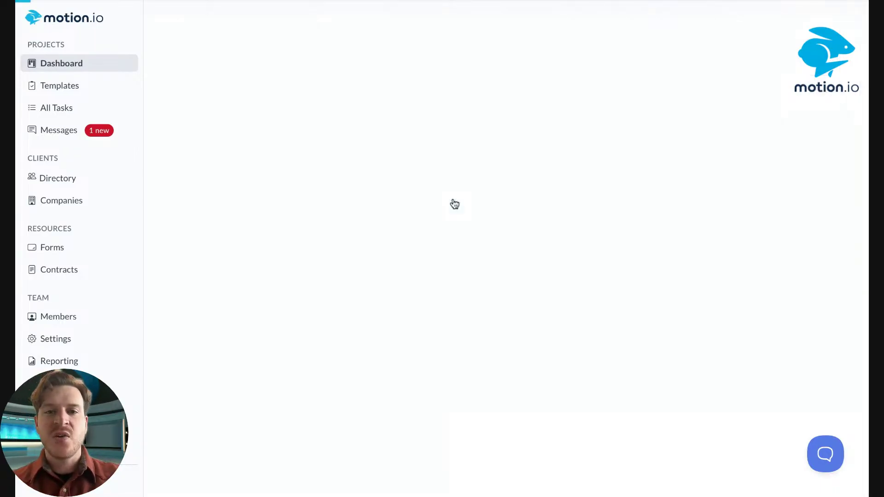
left_click(725, 19)
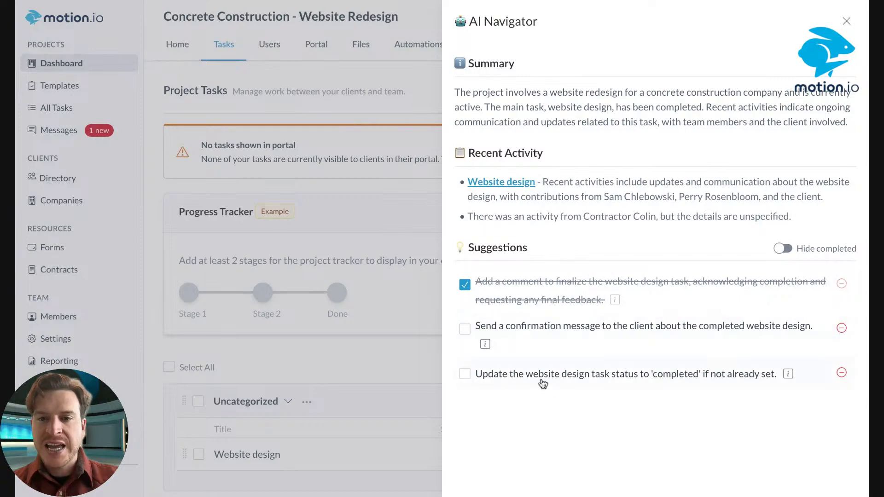
Preview the suggested confirmation-message action, then close AI Navigator and return to the projects list
left_click_drag(476, 327, 605, 337)
left_click(667, 155)
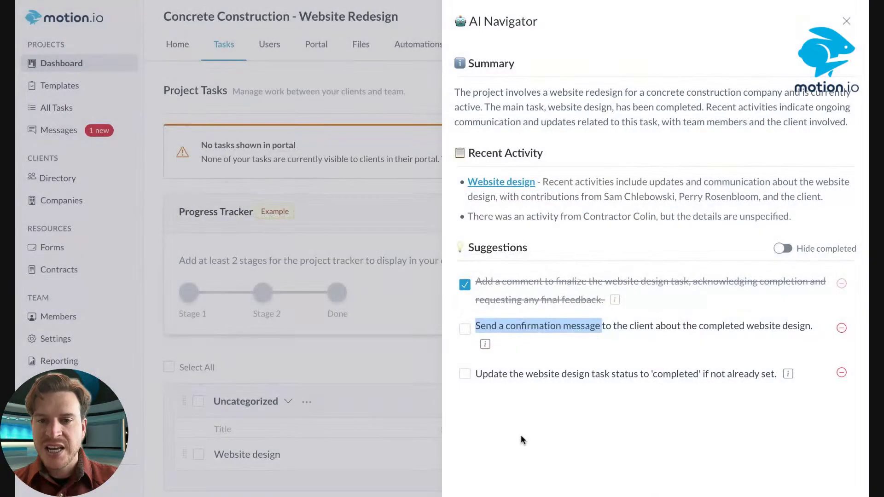
left_click(533, 414)
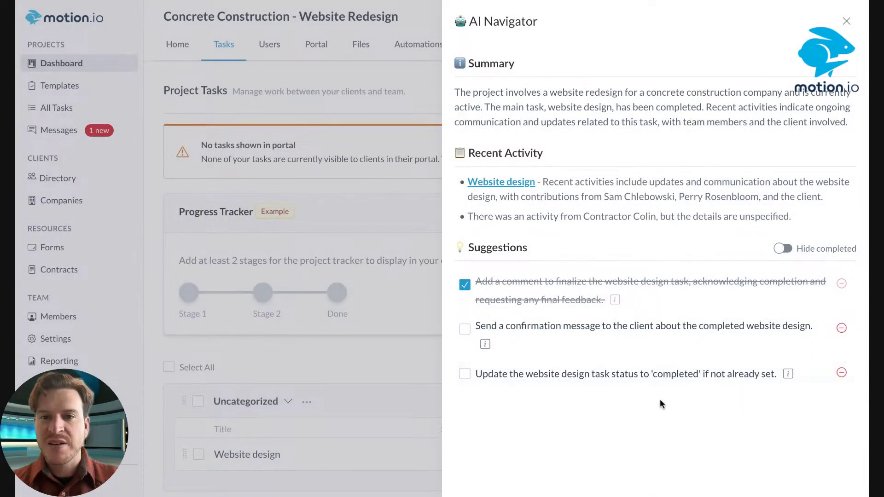
left_click(847, 21)
left_click(77, 69)
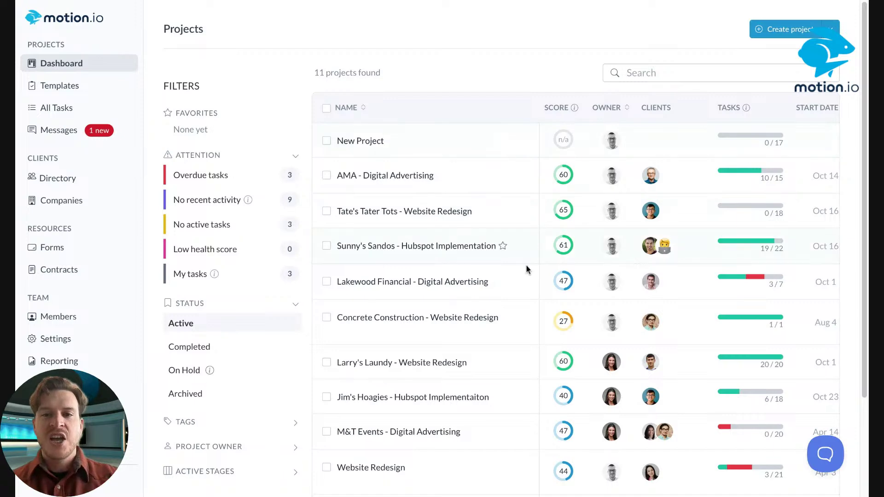
Open Lakewood Financial - Digital Advertising and review its Home overview: 7 tasks, health score 47
left_click(569, 288)
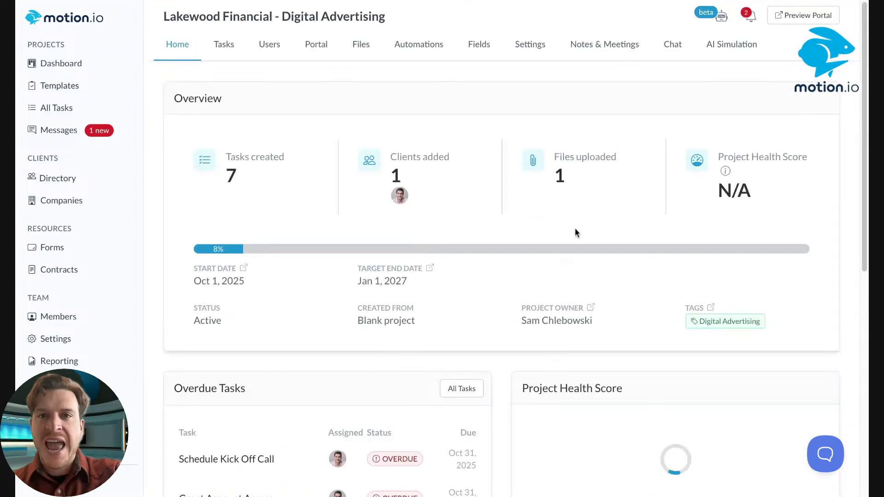
left_click(704, 18)
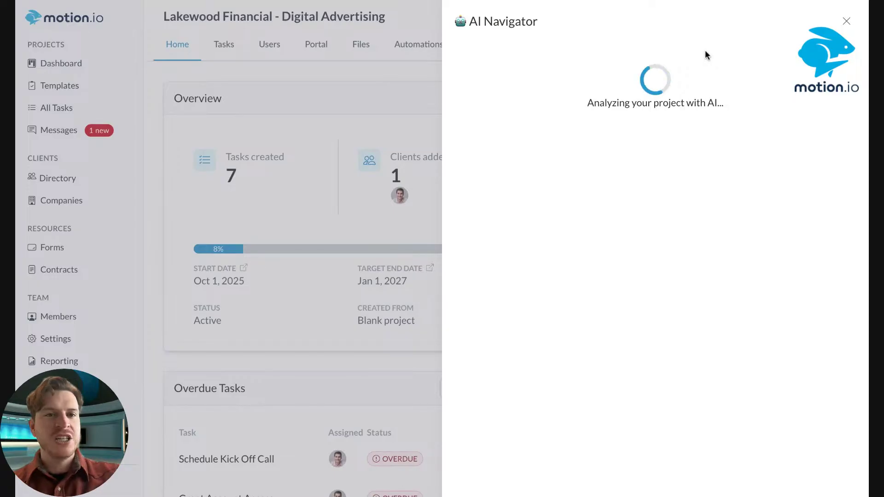
left_click(846, 22)
scroll(618, 80, "down", 4)
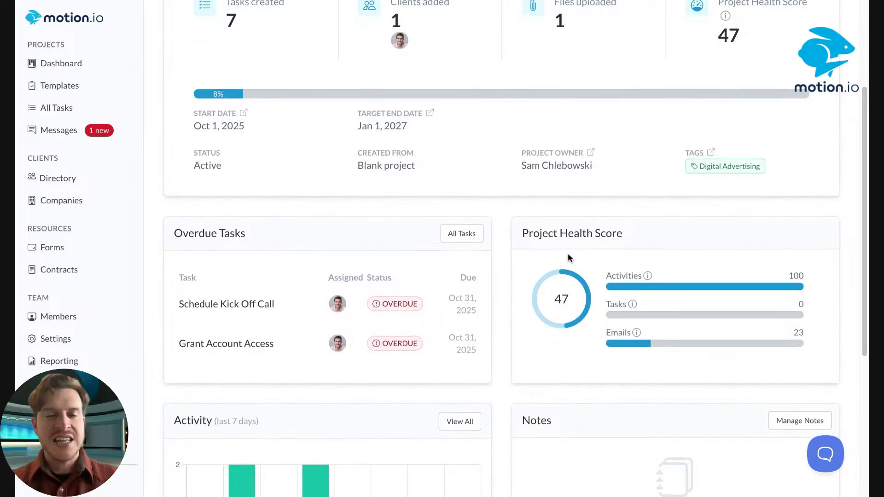
scroll(568, 253, "up", 1)
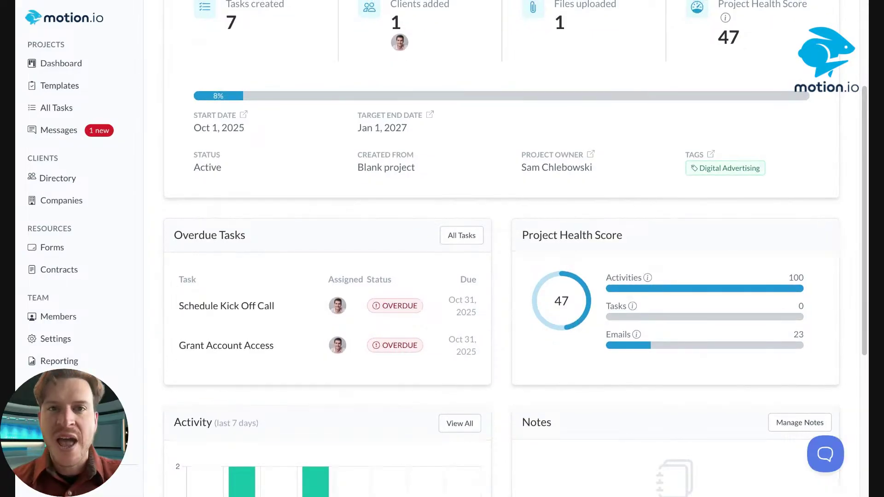
scroll(515, 249, "up", 2)
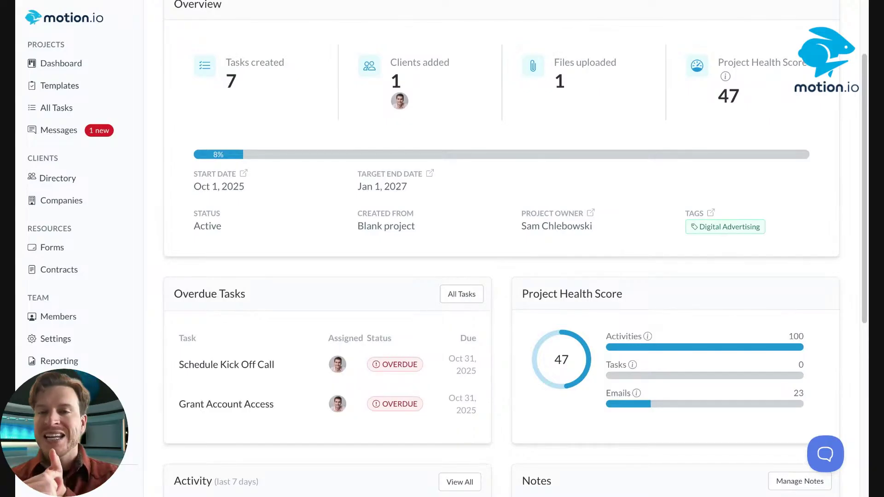
scroll(308, 192, "up", 3)
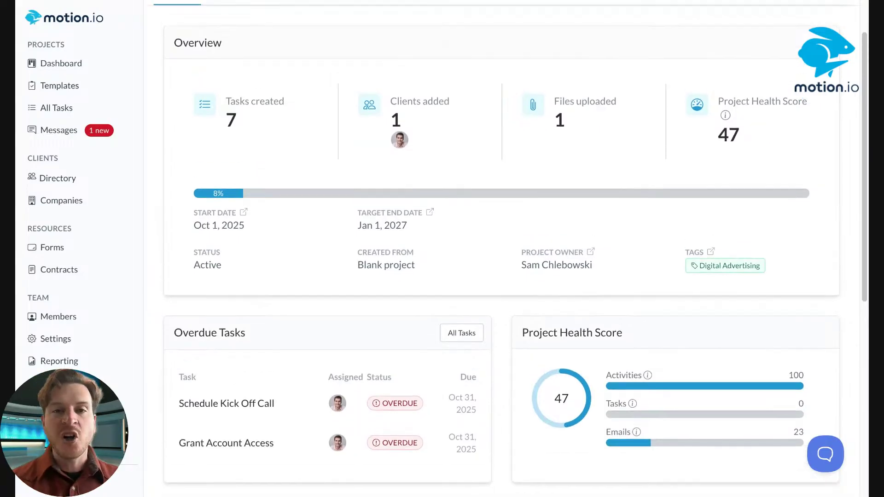
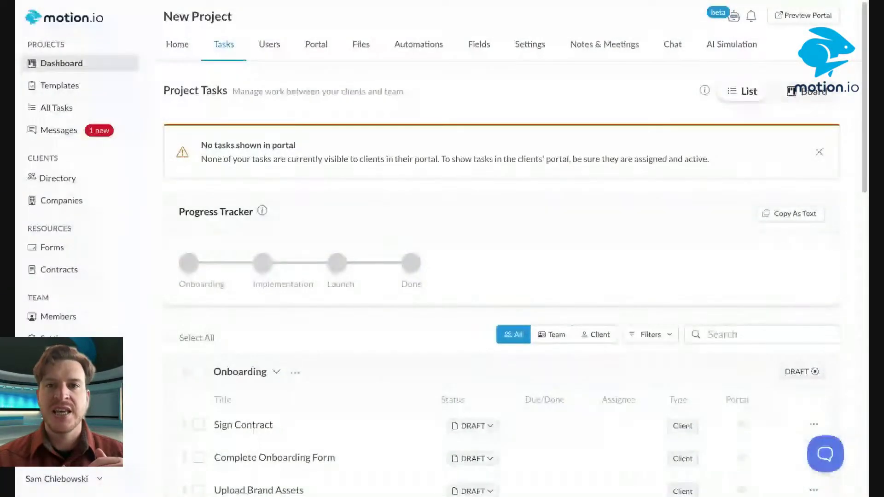
Open the draft project's AI Navigator and read its message that it is unavailable
left_click(737, 20)
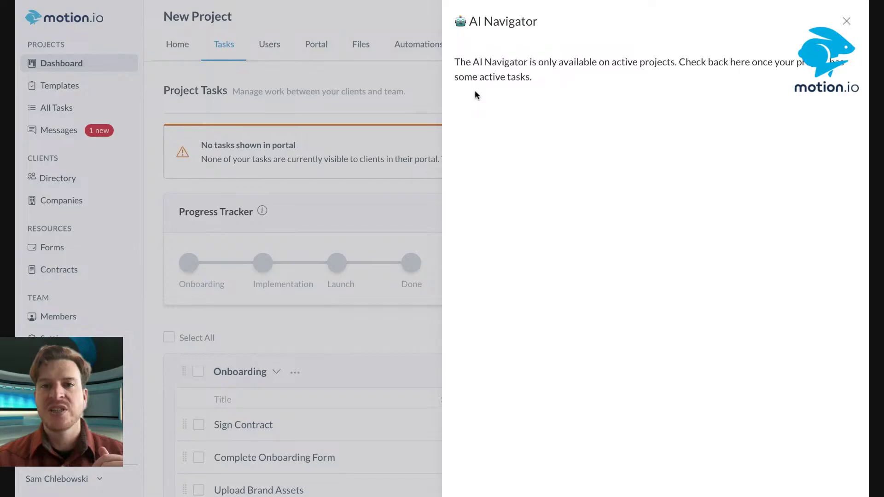
triple_click(474, 90)
left_click(466, 101)
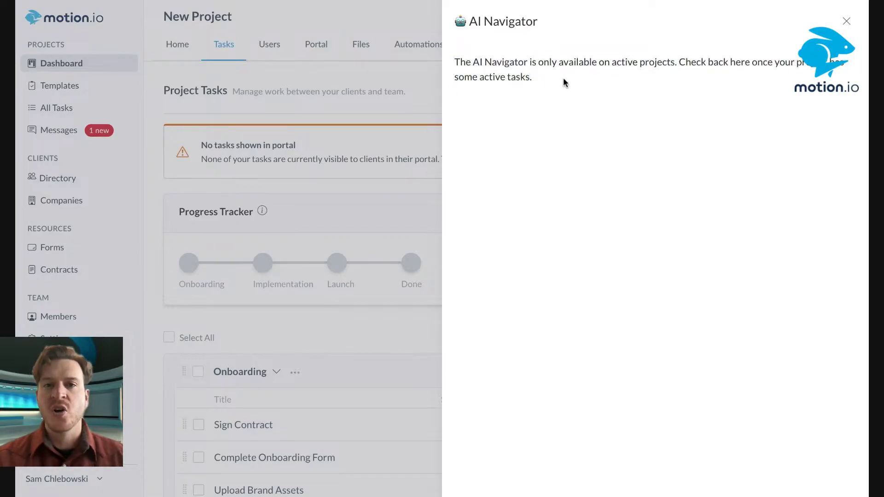
left_click_drag(547, 79, 462, 61)
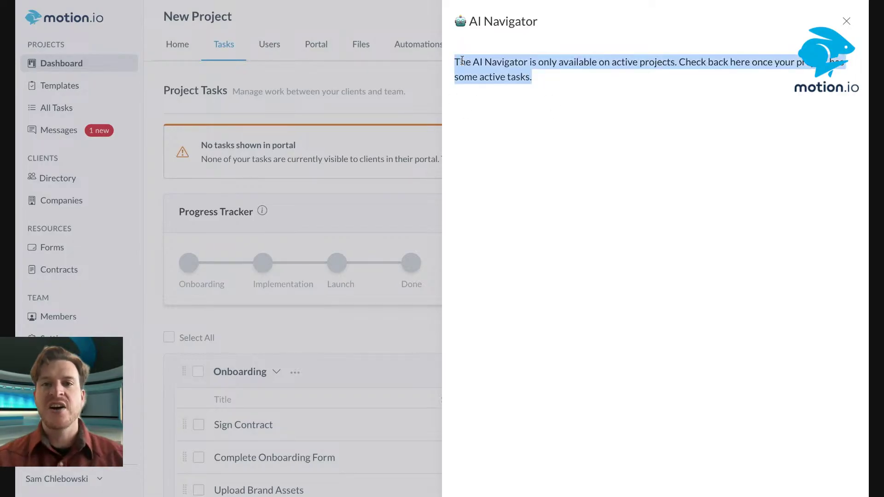
left_click(474, 41)
left_click_drag(563, 89, 442, 57)
left_click(590, 40)
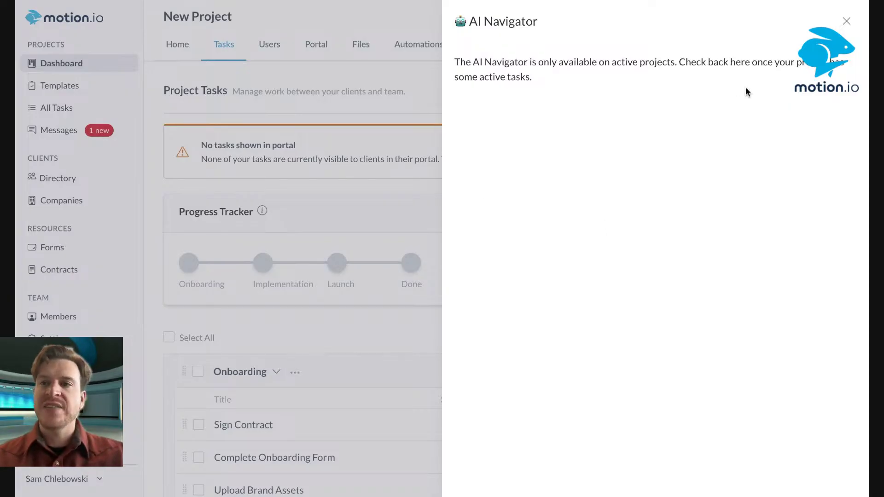
Close the AI Navigator and return to the Dashboard's list of all projects
left_click(847, 21)
scroll(275, 308, "down", 3)
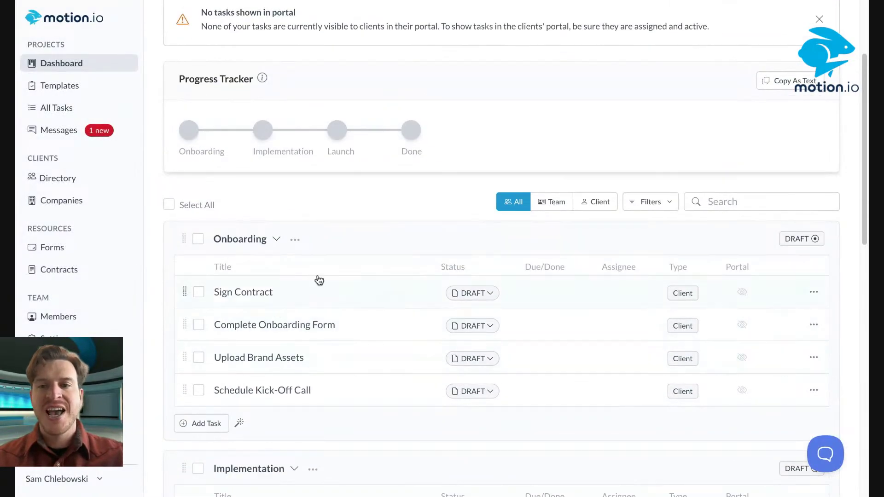
left_click(63, 68)
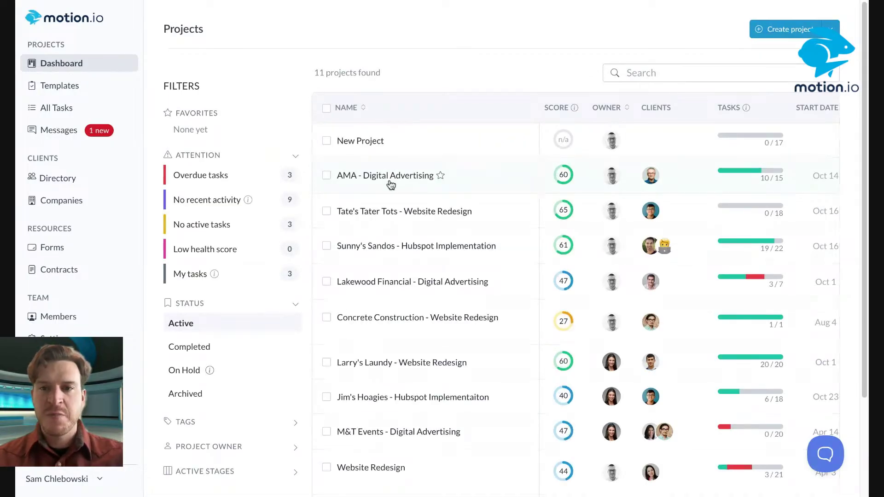
Open Tate's Tater Tots - Website Redesign and scroll through its AI Navigator panel
left_click(387, 212)
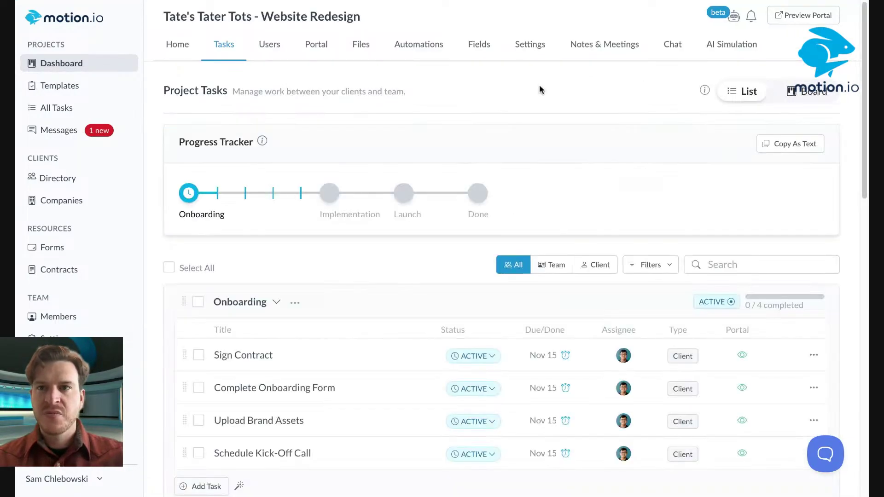
left_click(744, 16)
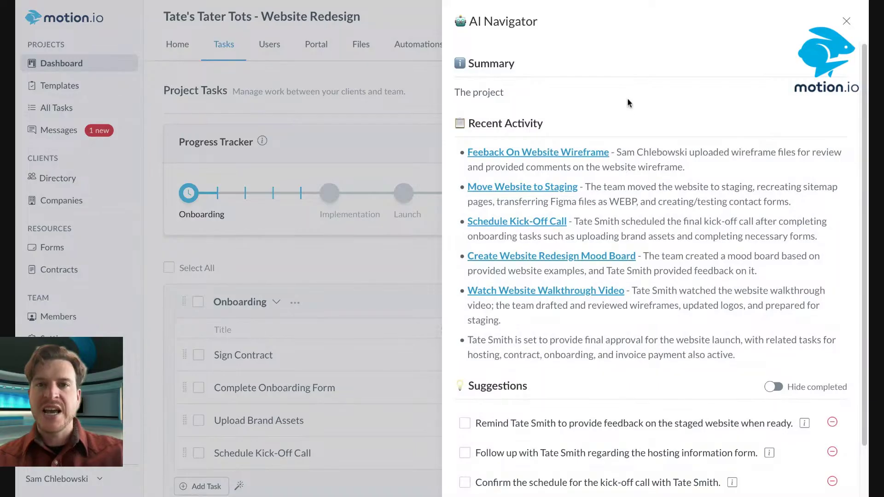
scroll(608, 84, "down", 1)
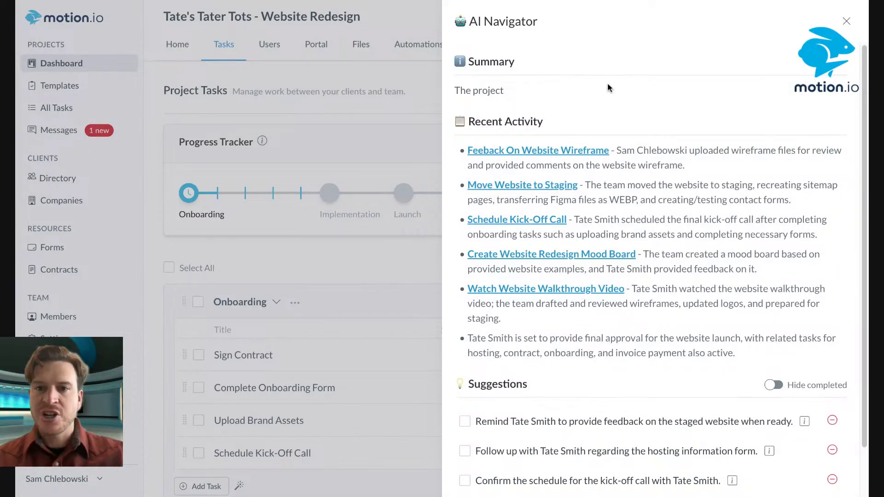
scroll(608, 88, "down", 1)
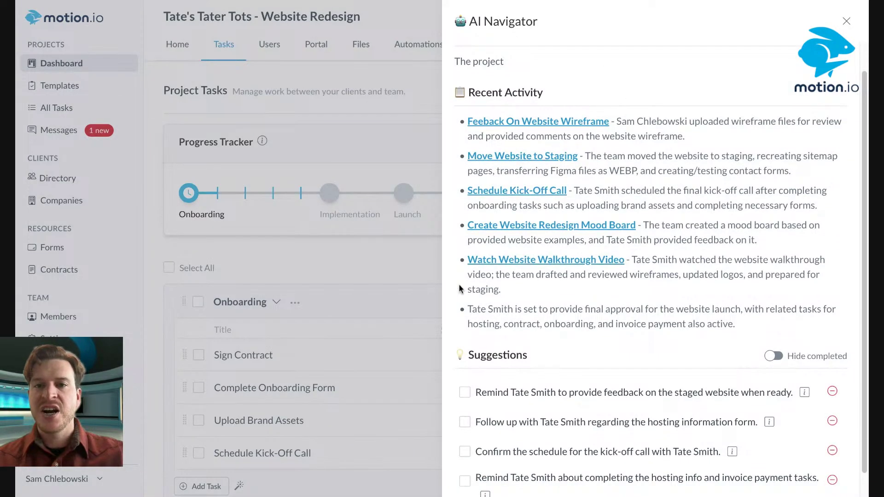
scroll(550, 350, "down", 1)
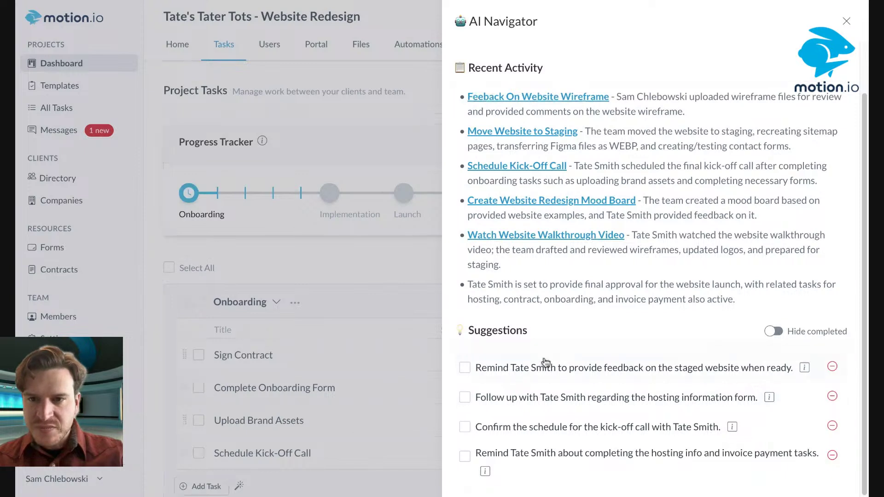
scroll(553, 318, "up", 1)
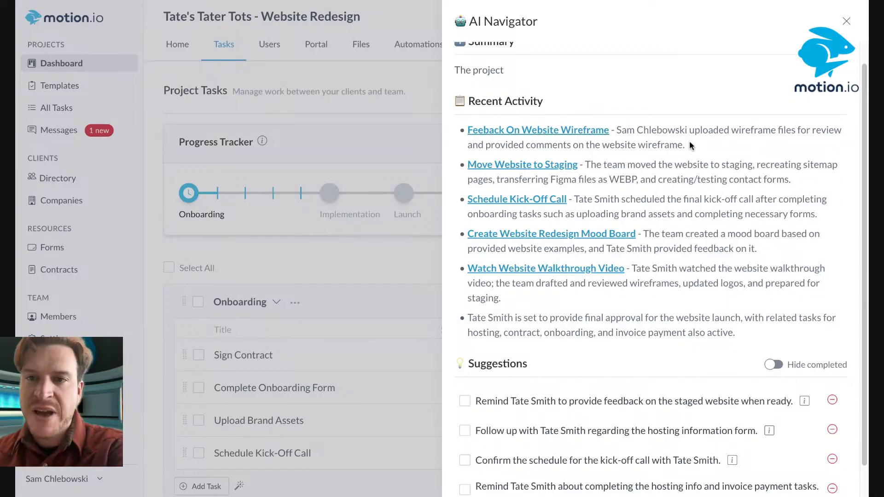
Mark the first suggestion, reminding the client about staged-site feedback, as completed
left_click_drag(617, 132, 711, 147)
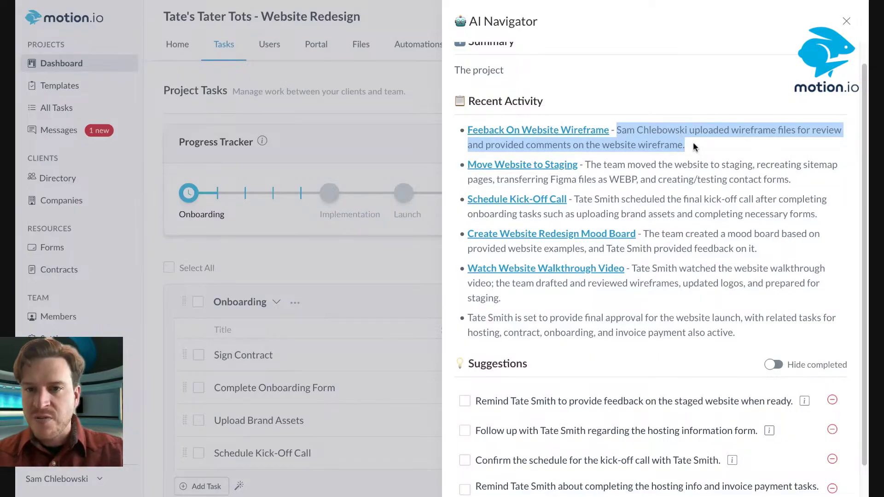
left_click(695, 143)
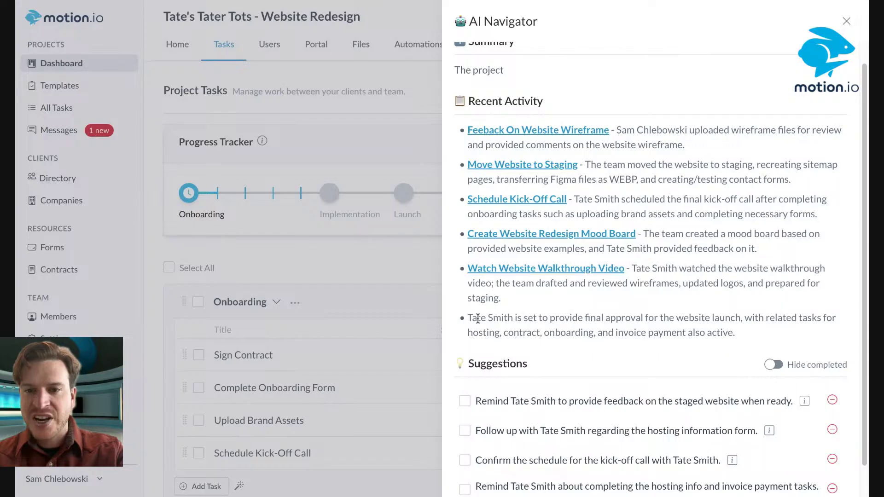
scroll(523, 445, "down", 1)
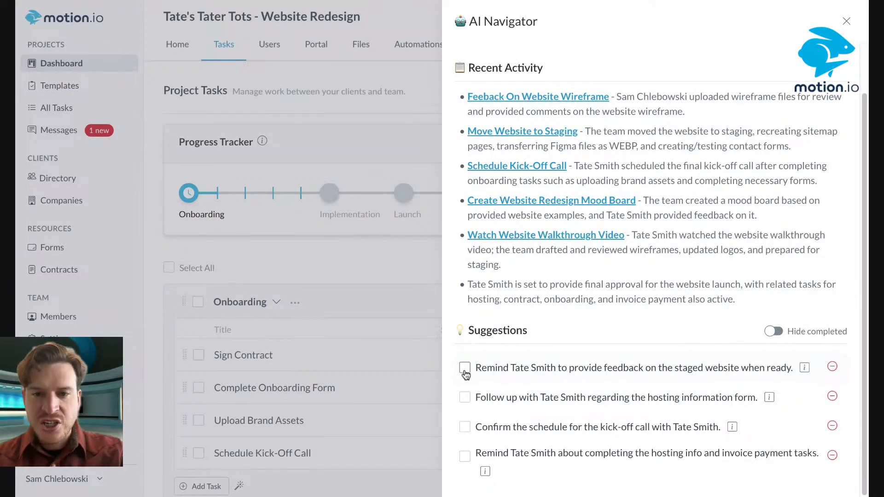
left_click(464, 369)
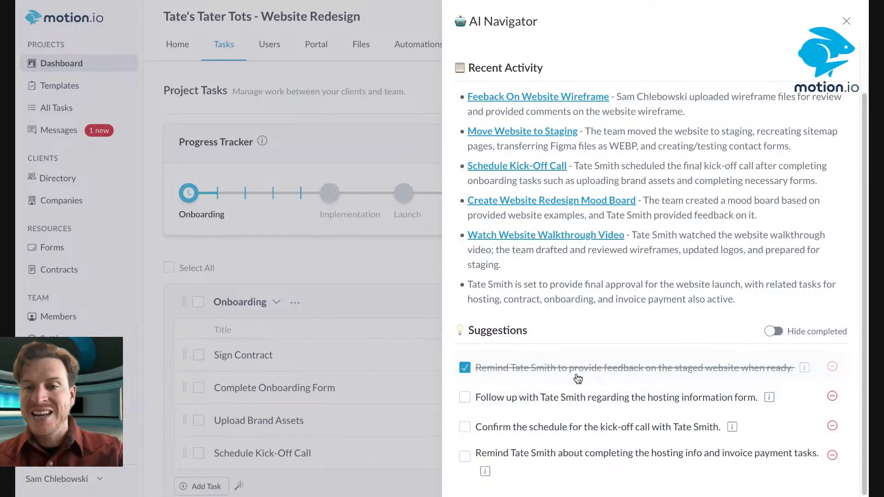
Close the AI Navigator to reveal the project's four Onboarding tasks
left_click(853, 20)
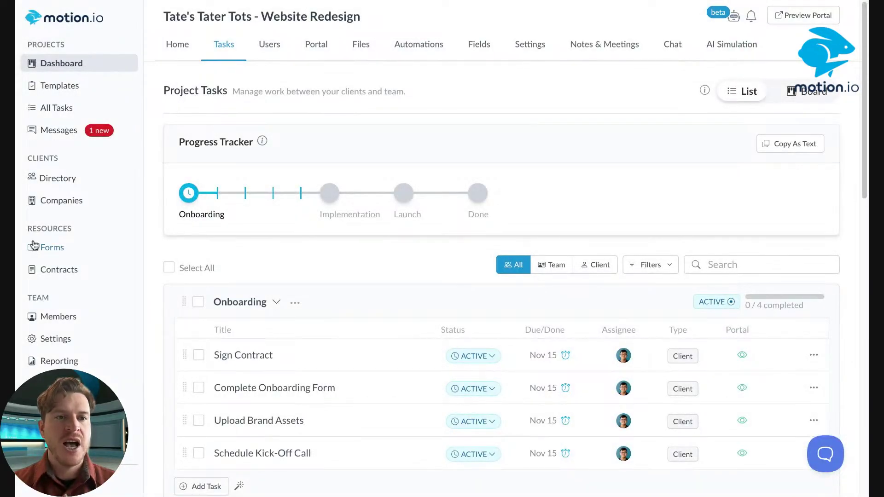
In Forms, generate a form from the prompt 'Create a support form for my software clients.'
left_click(34, 244)
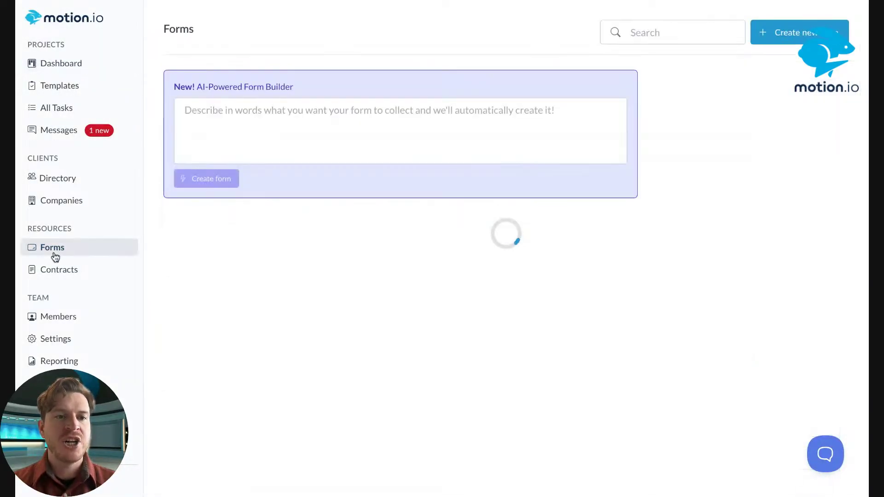
left_click(271, 105)
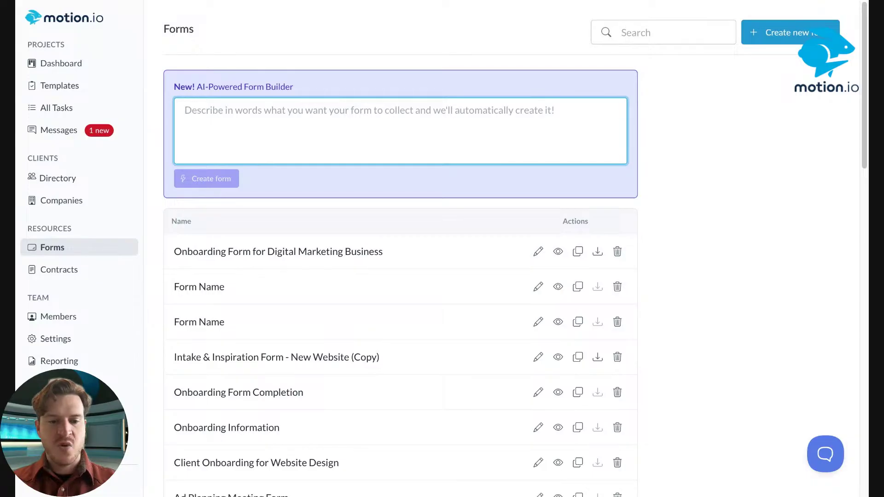
type("Create ")
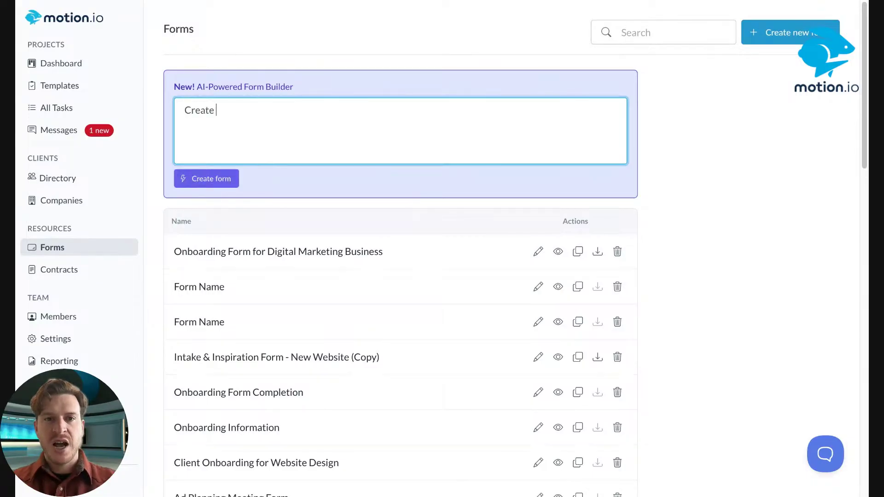
type("a suppor")
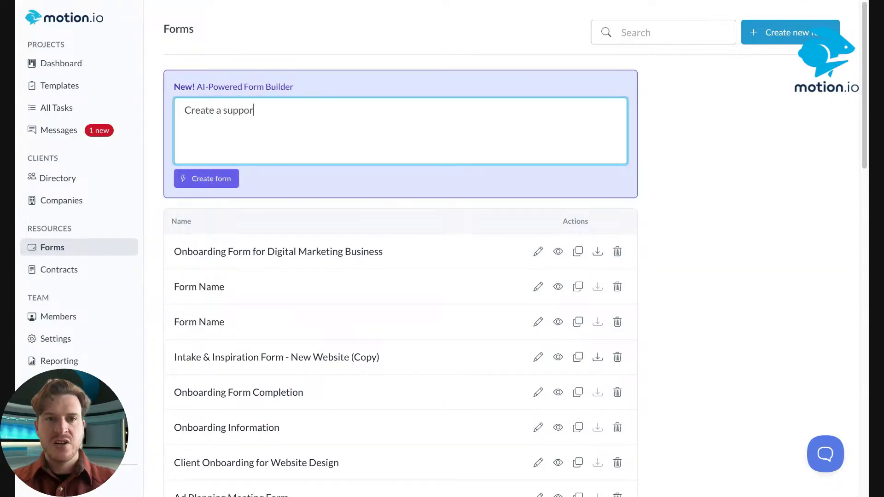
type("t form for my ")
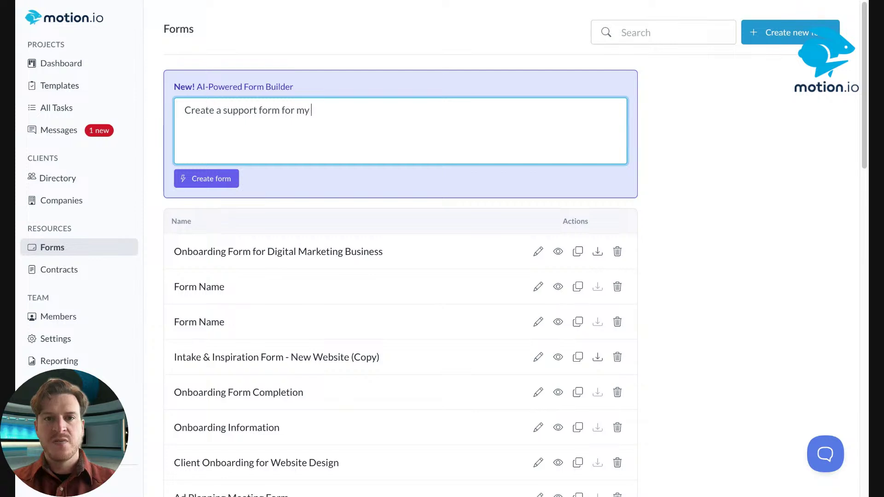
type("softwrae")
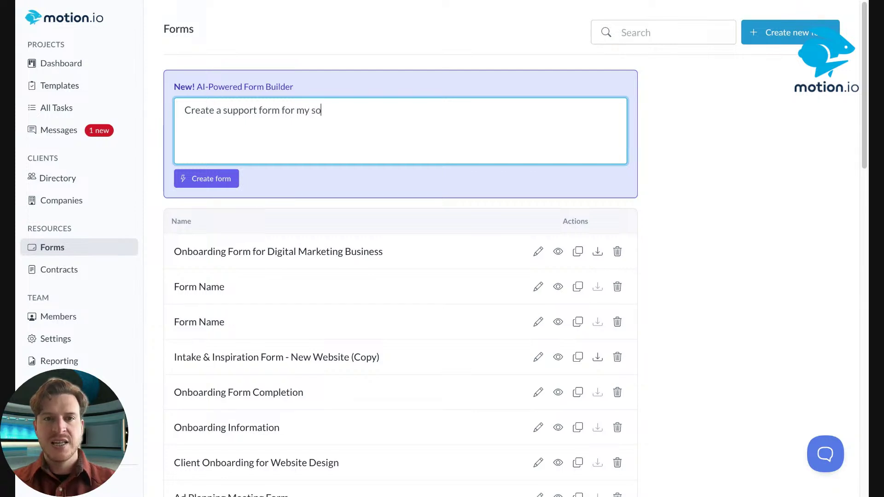
key("BackSpace")
key("BackSpace")
key("BackSpace")
key("BackSpace")
type("are clients.")
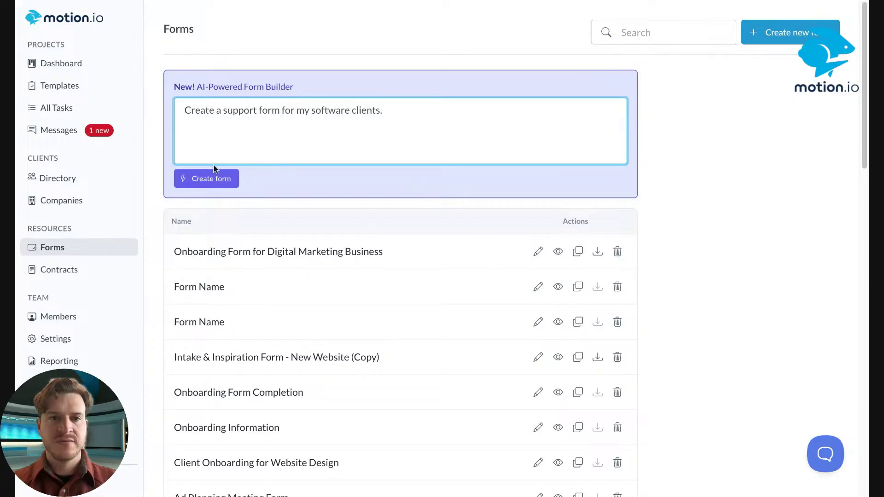
left_click(211, 179)
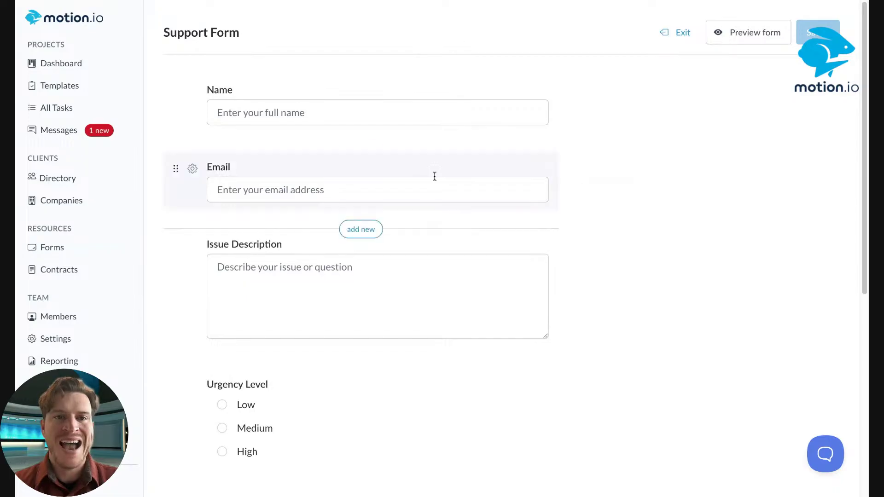
scroll(543, 96, "down", 7)
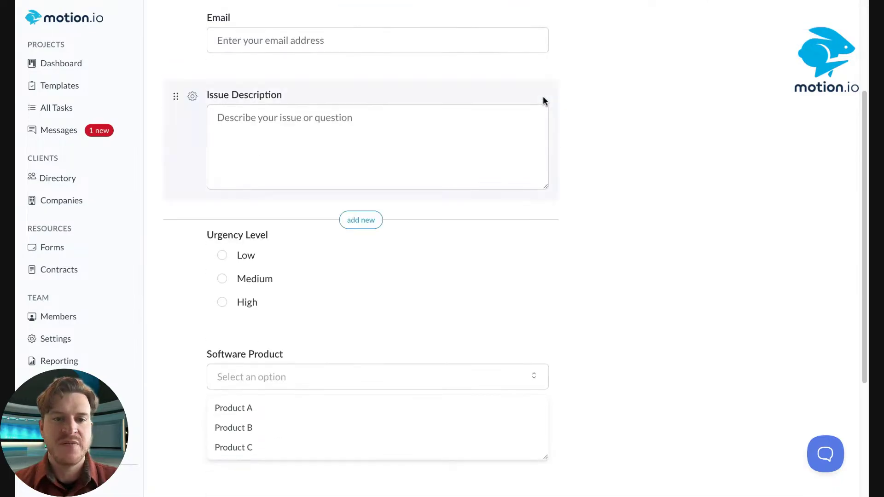
scroll(457, 165, "up", 7)
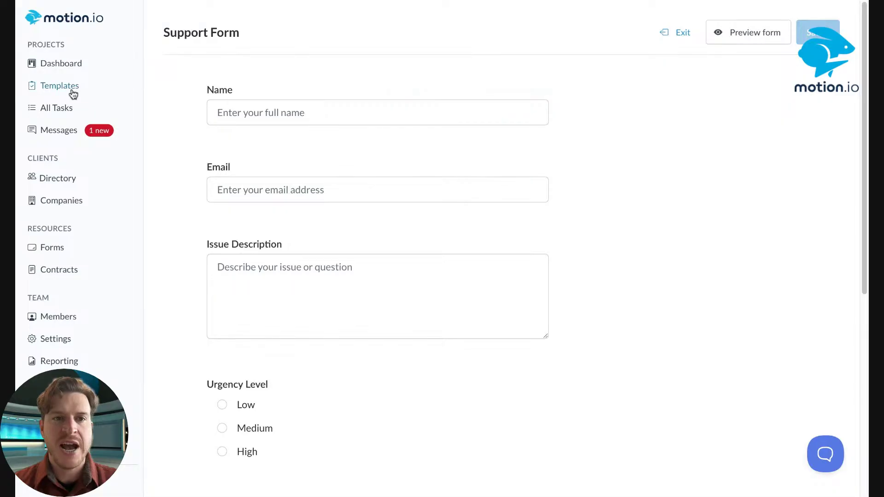
left_click(44, 86)
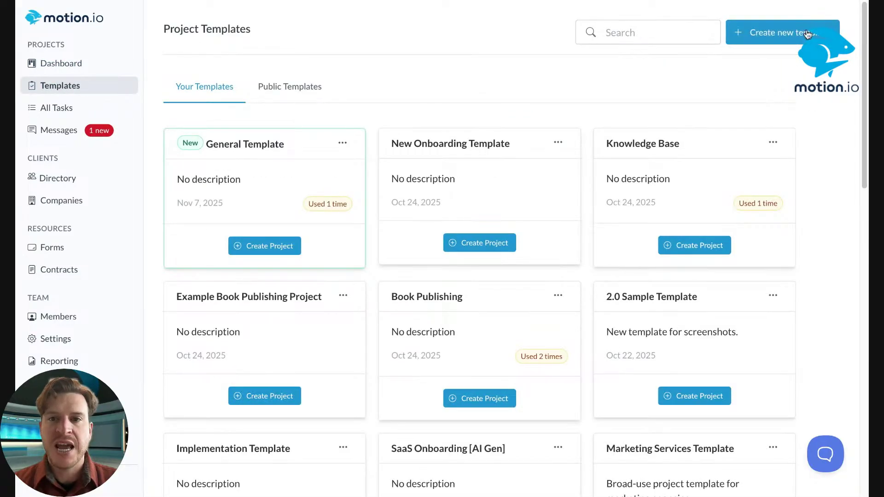
left_click(805, 33)
left_click(367, 198)
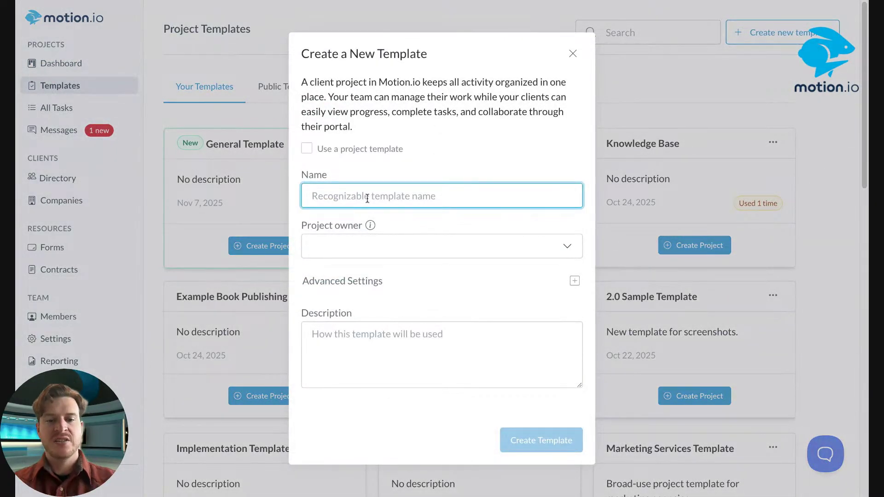
type("Softwware")
key("BackSpace")
key("BackSpace")
key("BackSpace")
key("BackSpace")
type("ARE")
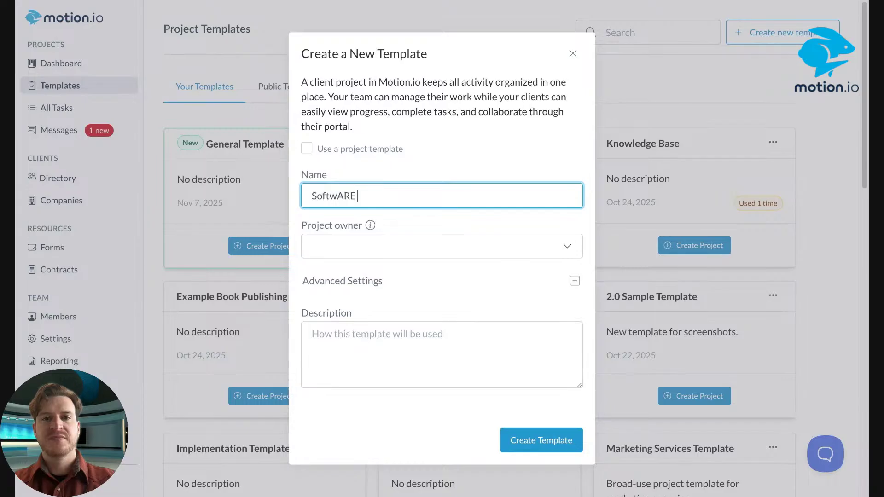
key("BackSpace")
key("BackSpace")
key("BackSpace")
type("ARE")
key("BackSpace")
type("E")
key("BackSpace")
key("BackSpace")
key("BackSpace")
type("are Clients")
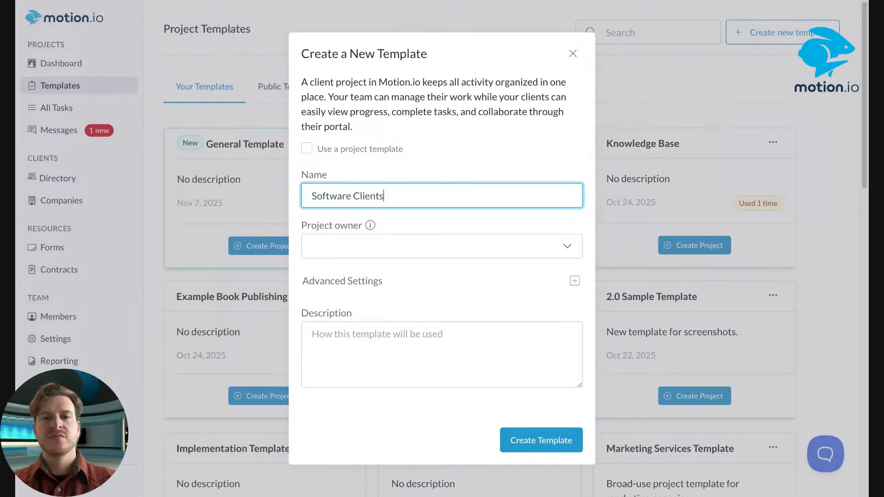
left_click(553, 442)
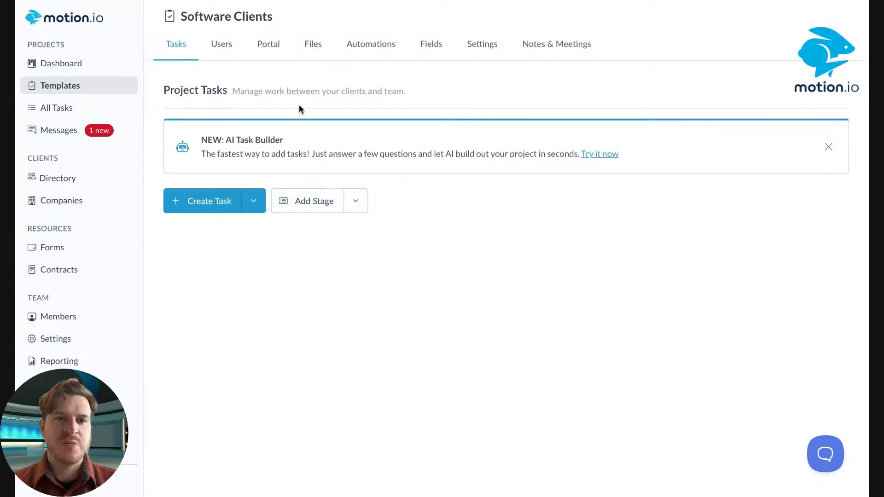
Add a new portal tab to the template titled 'Support Requests'
left_click(272, 56)
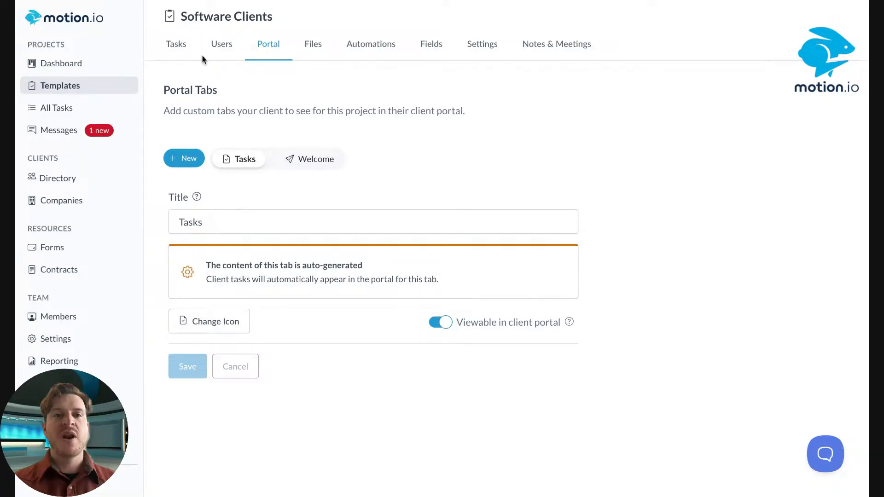
left_click(184, 159)
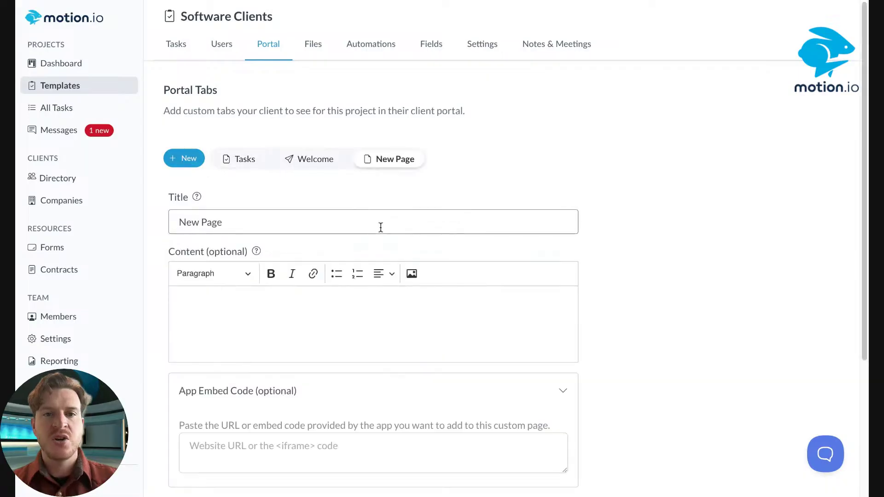
left_click(346, 232)
key("ctrl+shift+Left")
key("ctrl+shift+Left")
type("Suppor")
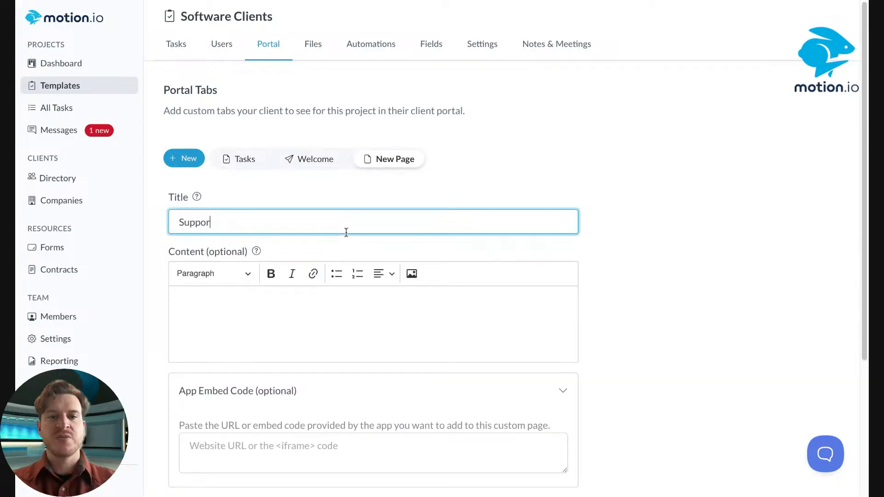
type("t Request")
left_click(517, 169)
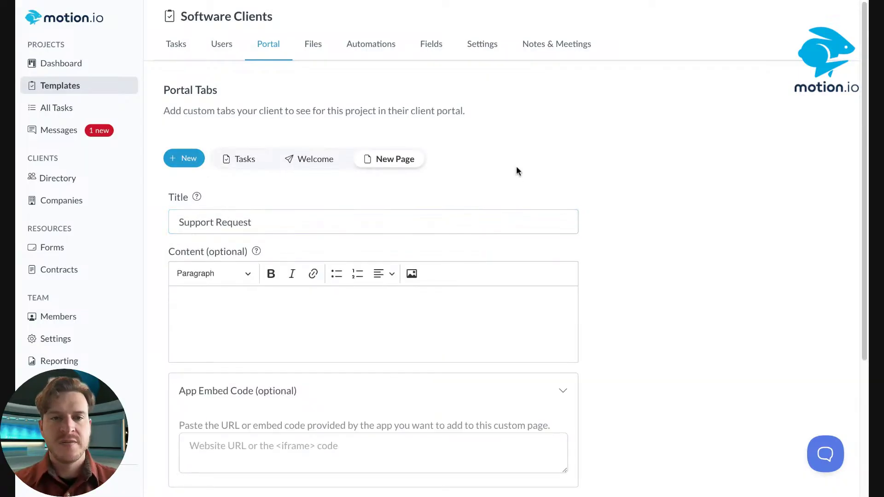
left_click(297, 222)
type("s")
left_click(507, 171)
scroll(506, 173, "down", 4)
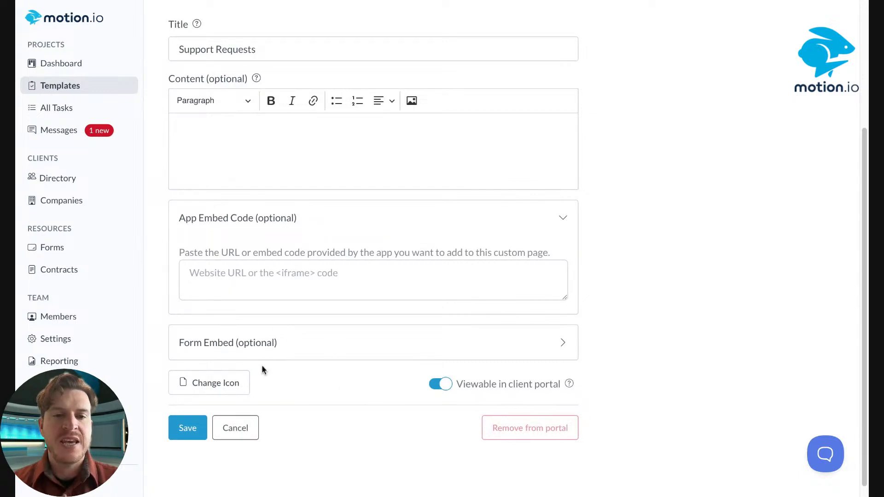
Embed the Support Form as the tab's client request form
left_click(282, 349)
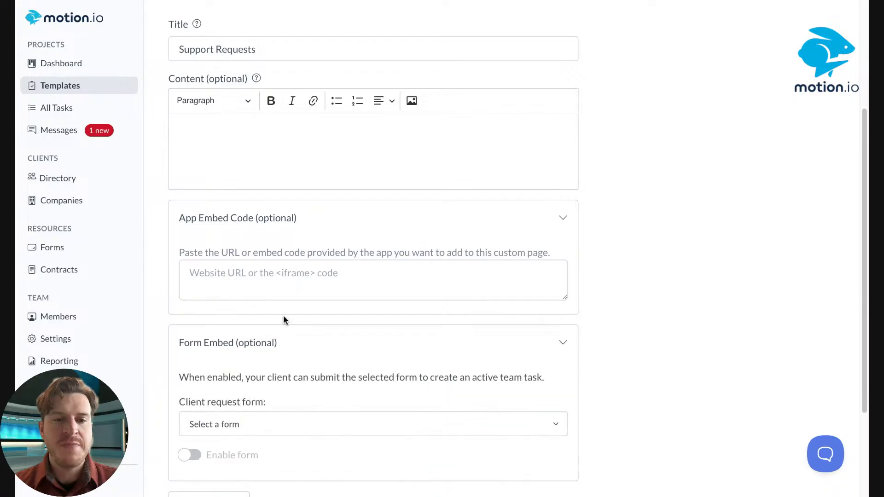
scroll(285, 309, "down", 3)
left_click(287, 295)
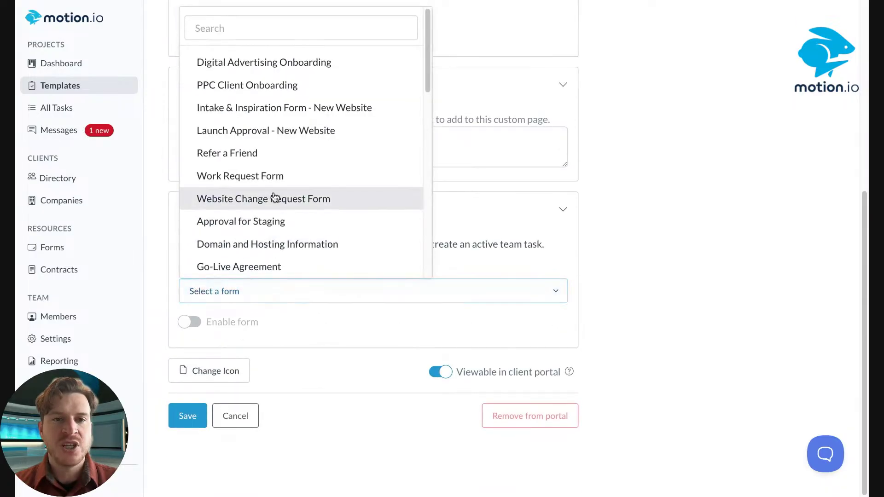
type("supp")
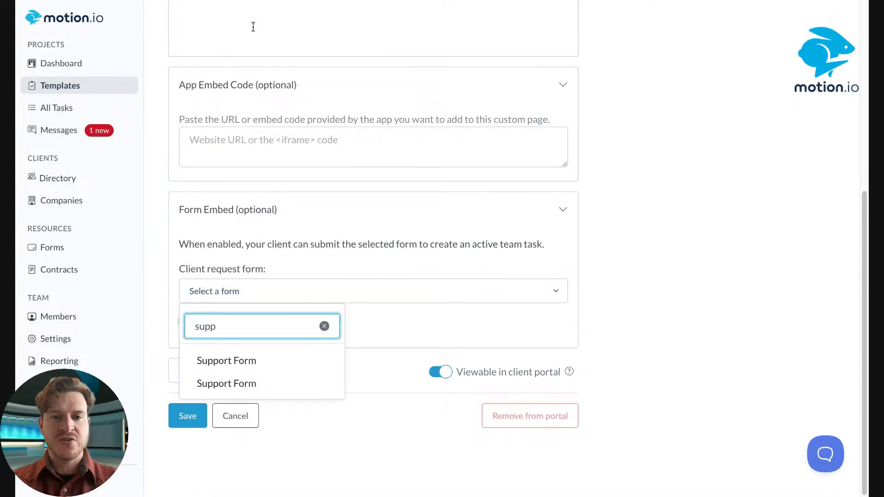
type("ort Requests")
left_click(396, 331)
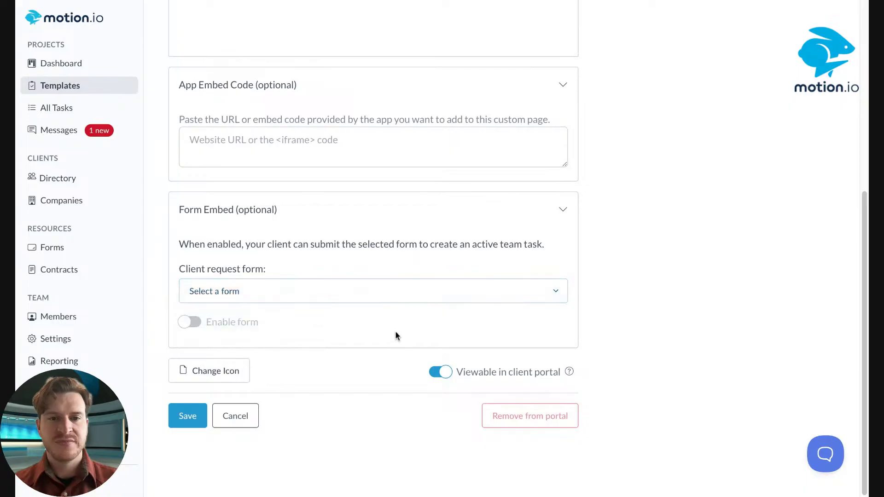
left_click(357, 291)
left_click(199, 326)
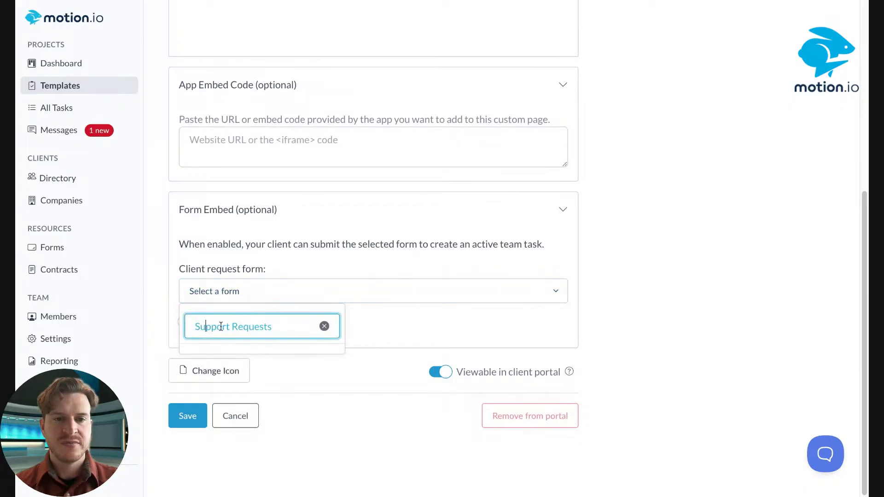
left_click(325, 327)
scroll(298, 367, "down", 10)
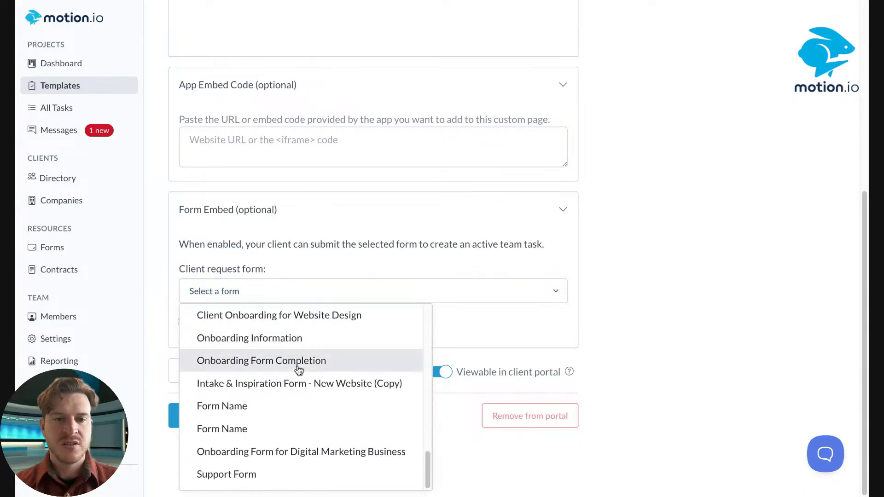
left_click(221, 481)
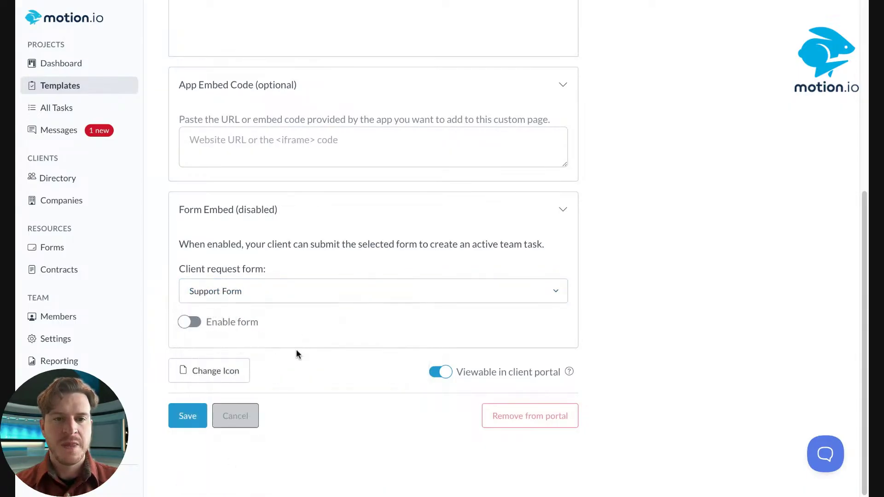
Enable the form, give the tab a newspaper icon, and save without updating active projects
left_click(188, 323)
left_click(213, 370)
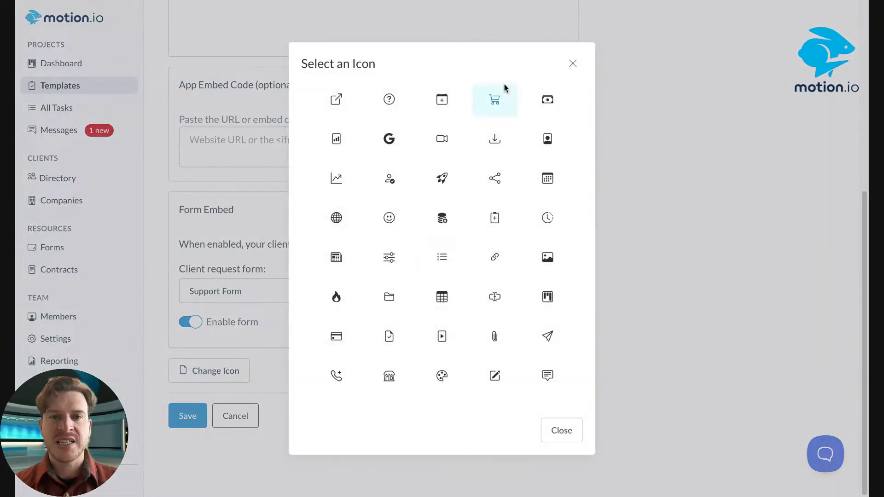
left_click(332, 256)
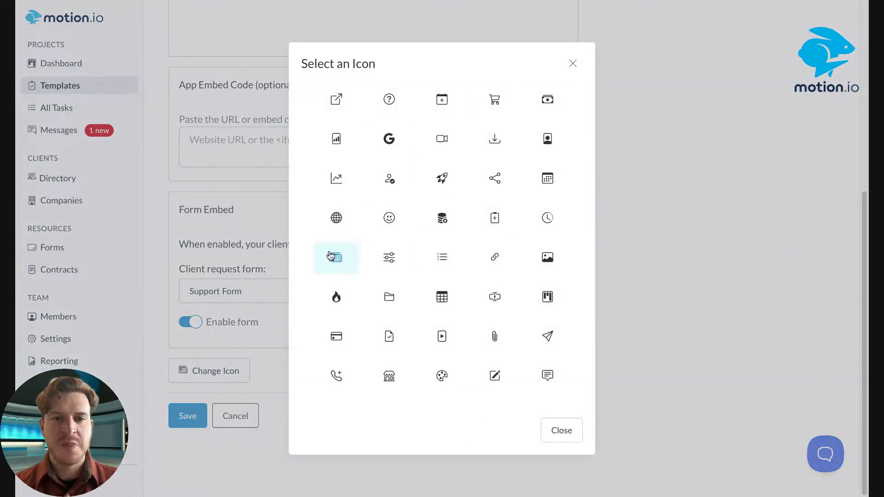
left_click(193, 422)
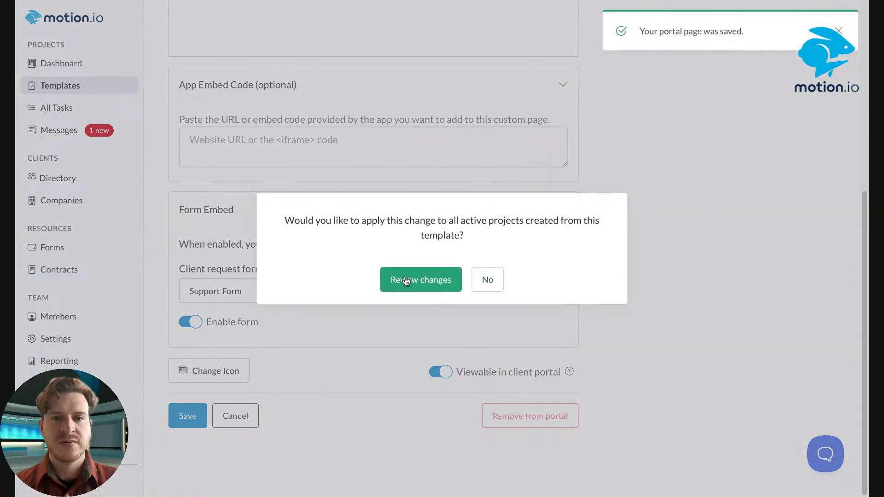
left_click(487, 281)
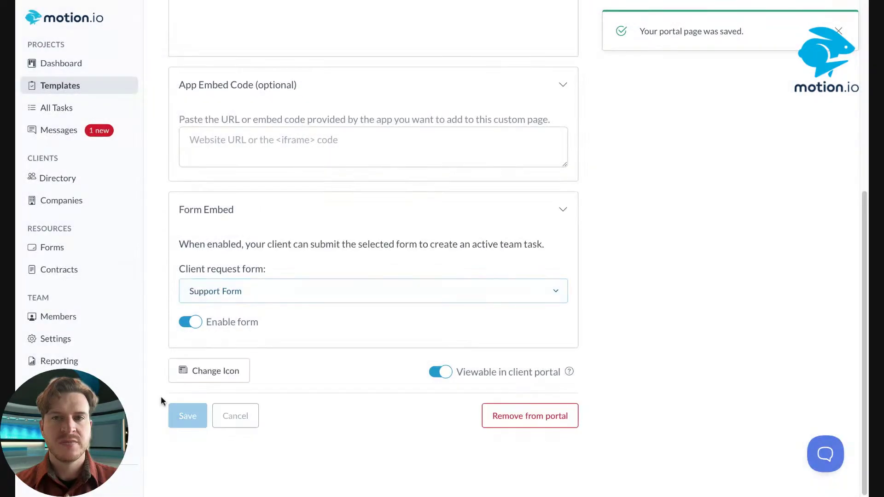
Create a client project named 'Example Project' from the Software Clients template
left_click(64, 85)
left_click(263, 249)
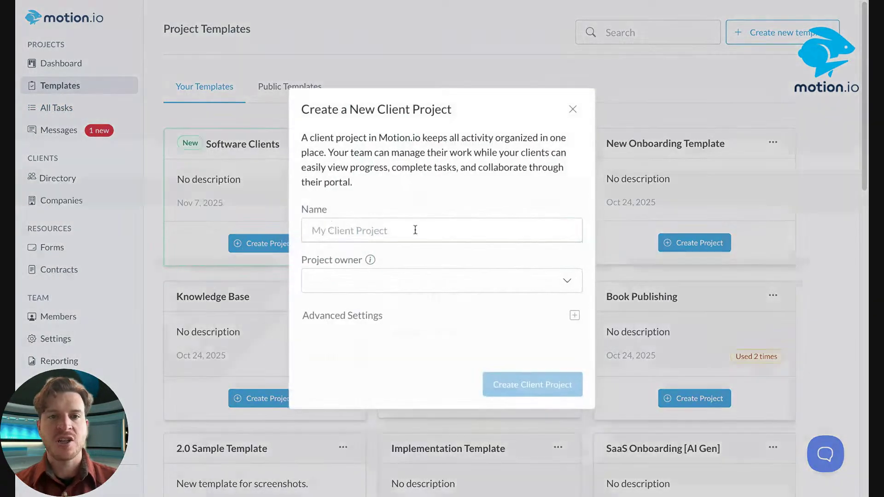
left_click(385, 243)
type("Example")
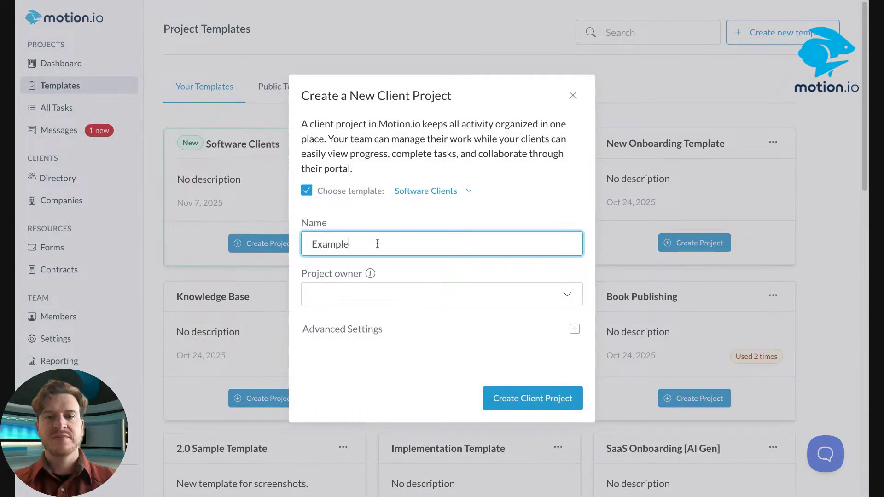
type(" Project")
left_click(530, 398)
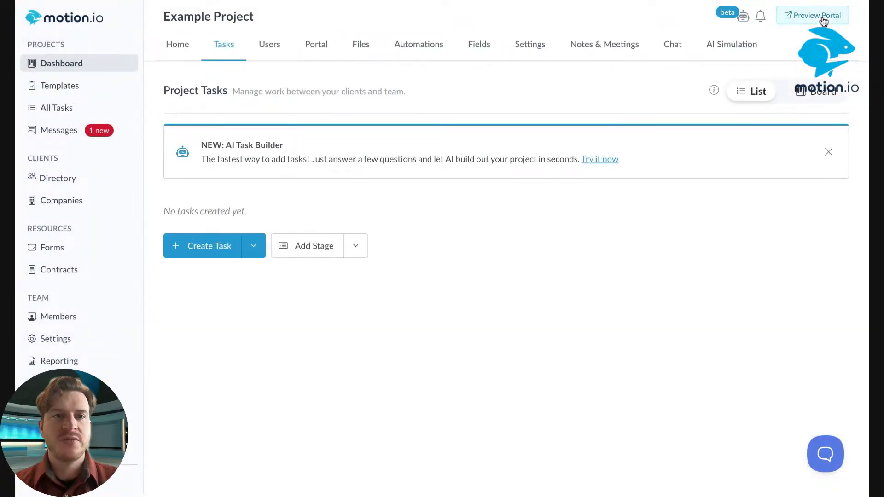
Preview the portal's Support Requests page and check the Name, Email and Issue Description fields
left_click(824, 18)
left_click(71, 202)
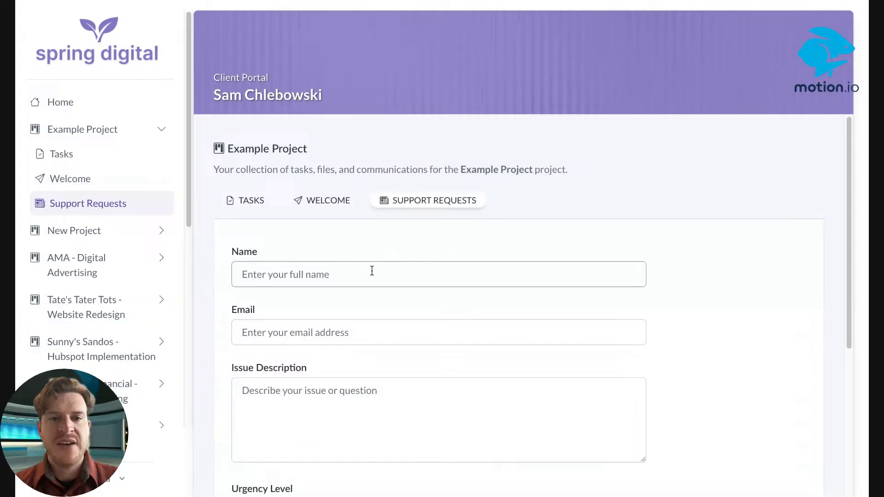
scroll(366, 273, "down", 2)
scroll(276, 240, "up", 2)
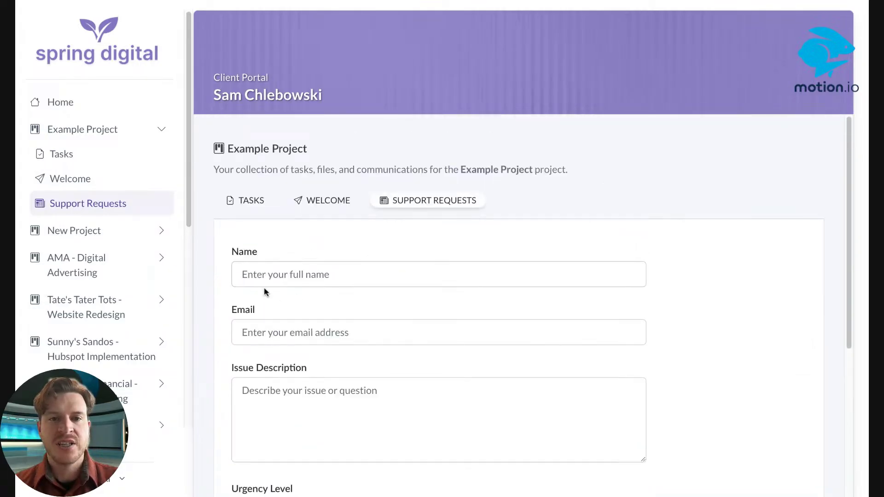
scroll(302, 303, "down", 3)
scroll(341, 201, "up", 2)
scroll(342, 203, "down", 4)
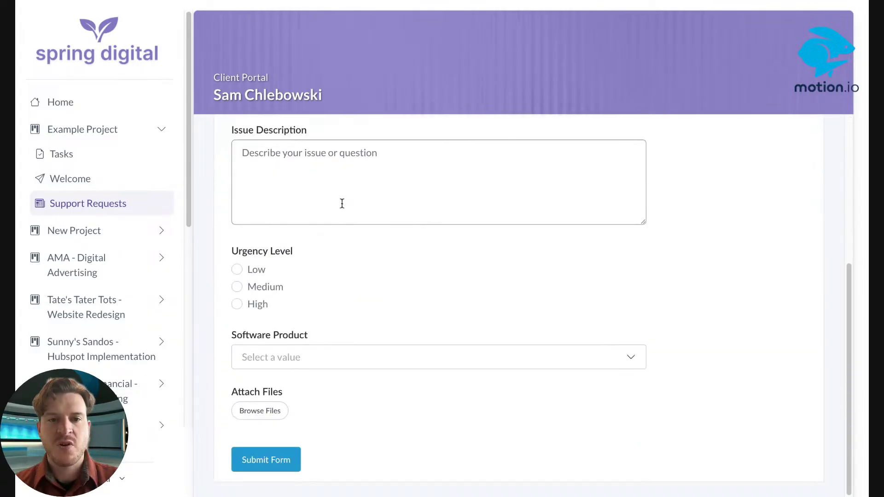
scroll(309, 354, "up", 5)
left_click(268, 262)
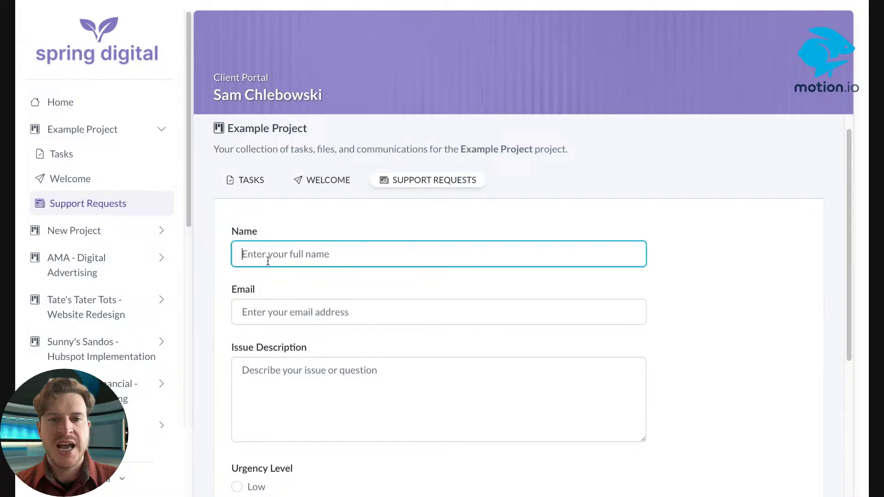
left_click(290, 310)
scroll(289, 285, "down", 3)
left_click(295, 254)
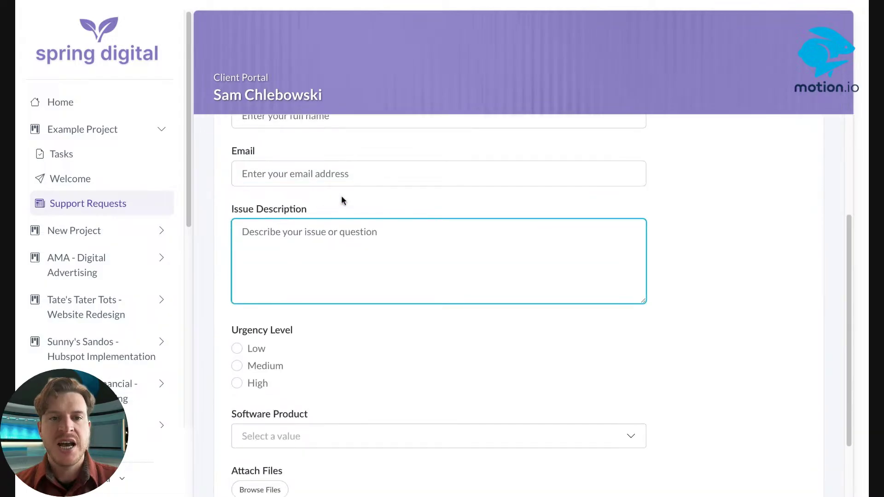
scroll(342, 322, "down", 2)
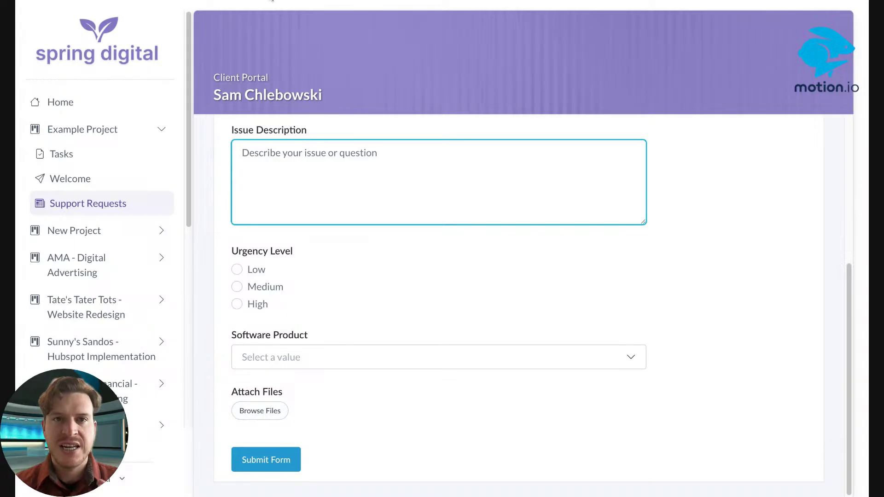
left_click(272, 0)
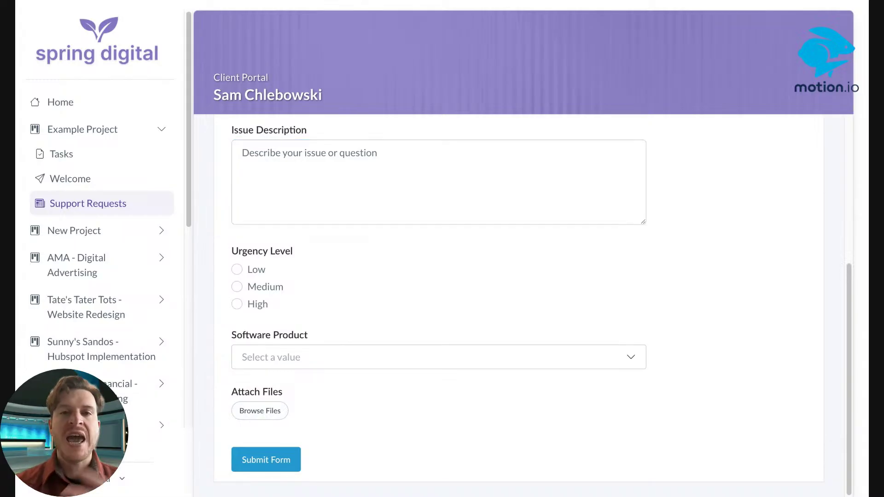
scroll(330, 344, "up", 5)
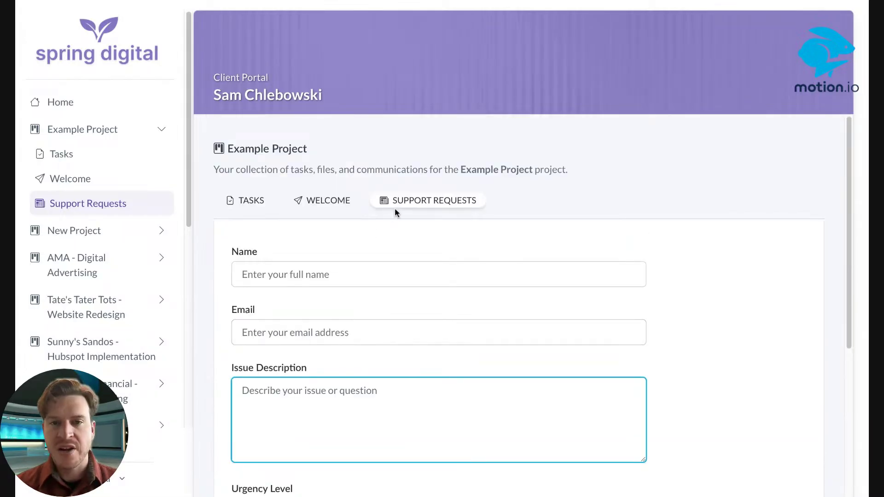
left_click(434, 1)
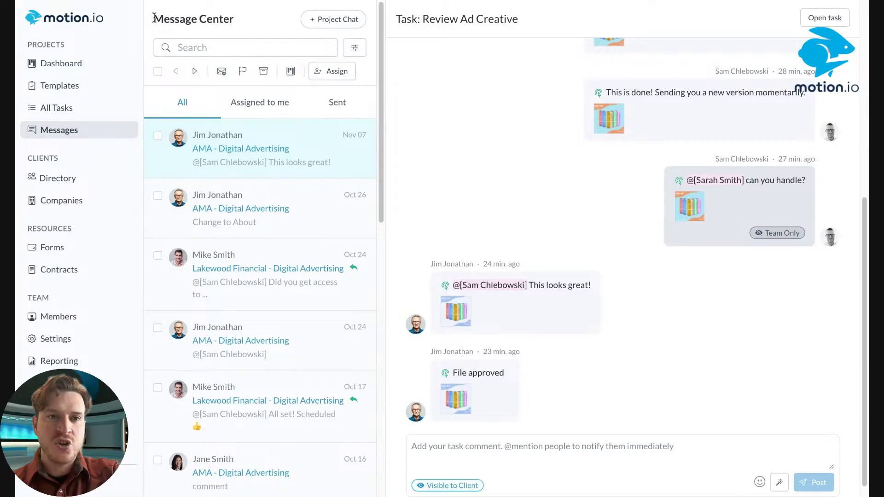
Find and open the client's Website Redesign conversation in Message Center
left_click_drag(154, 17, 241, 20)
left_click(251, 20)
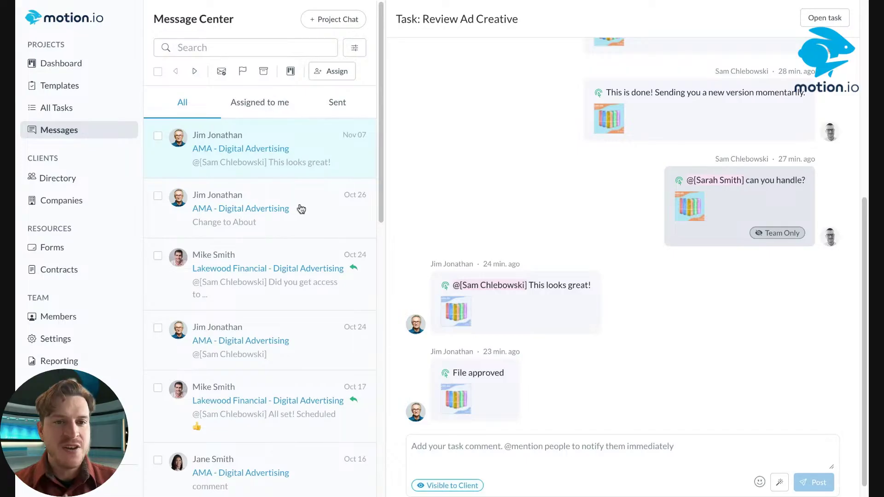
scroll(301, 204, "down", 8)
scroll(288, 167, "up", 8)
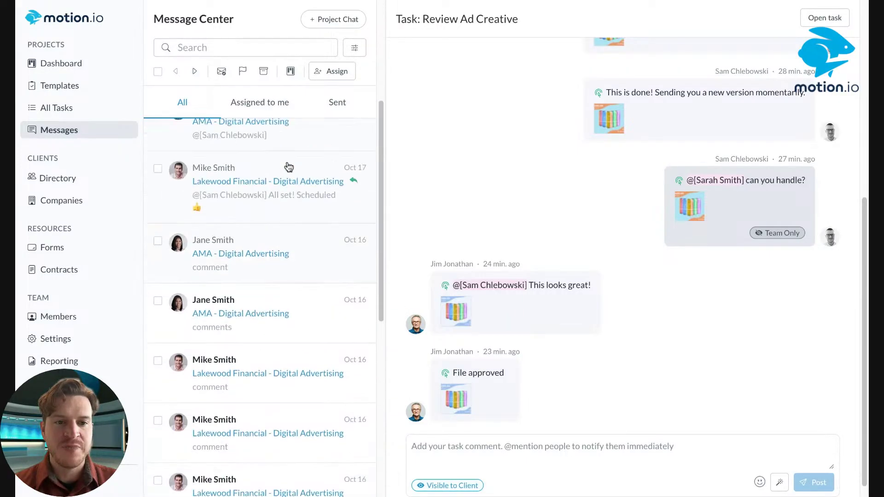
scroll(288, 167, "down", 8)
scroll(289, 167, "down", 5)
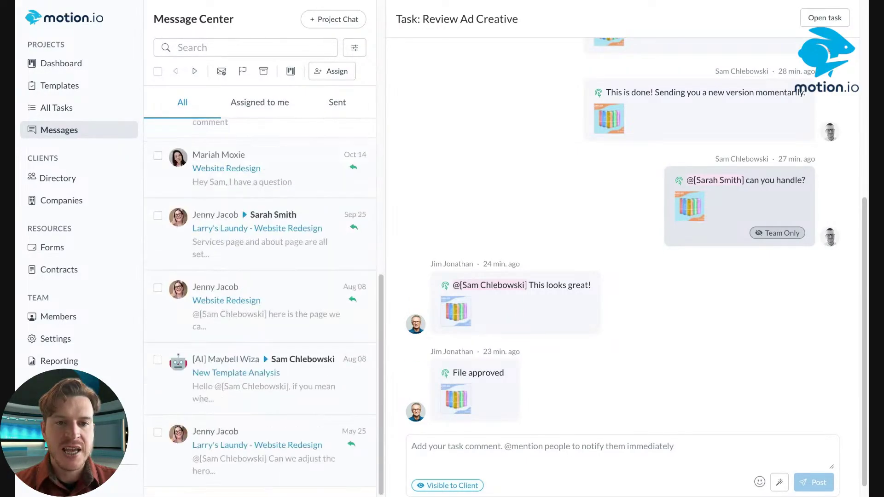
scroll(284, 385, "up", 4)
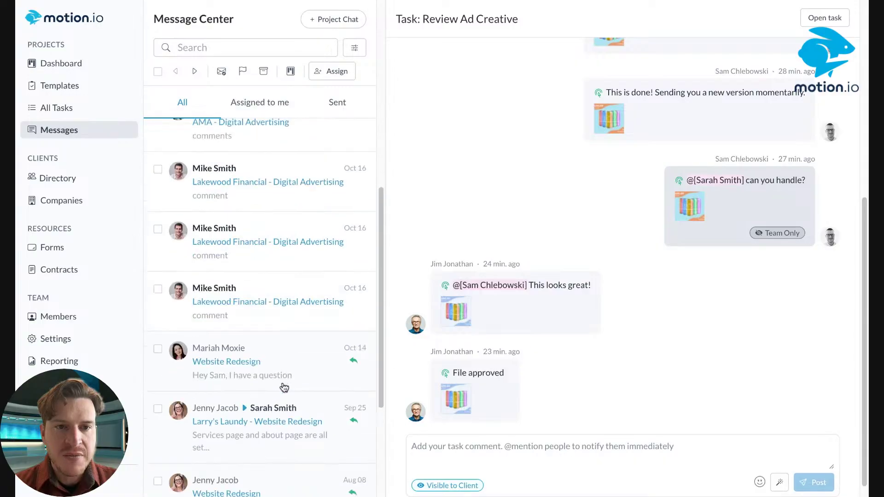
left_click(290, 361)
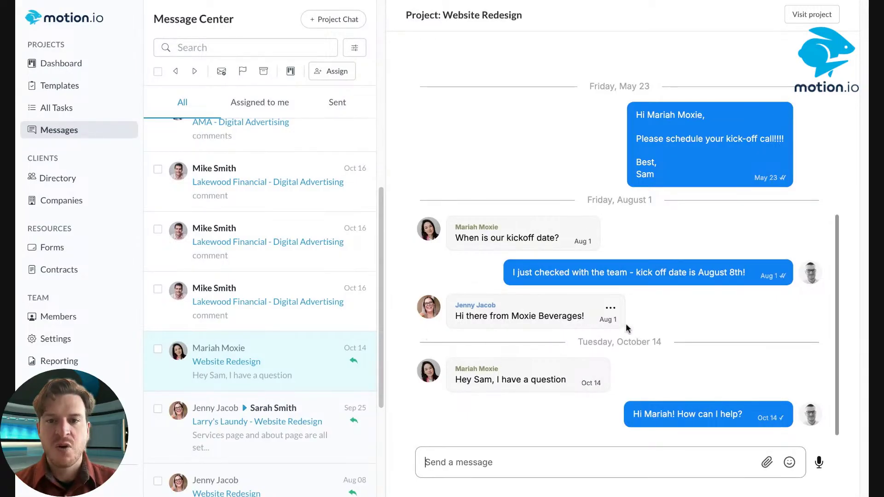
Start a team task prefilled from the client's question message
mouse_move(616, 320)
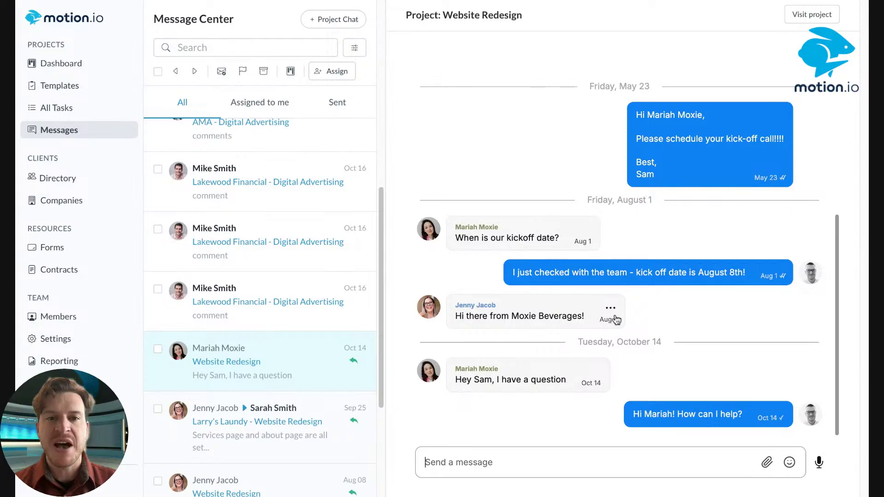
mouse_move(614, 182)
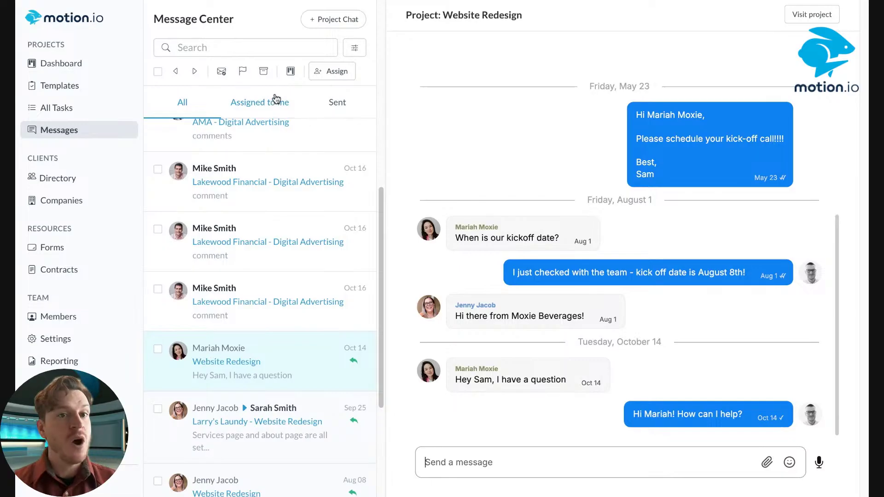
left_click(290, 74)
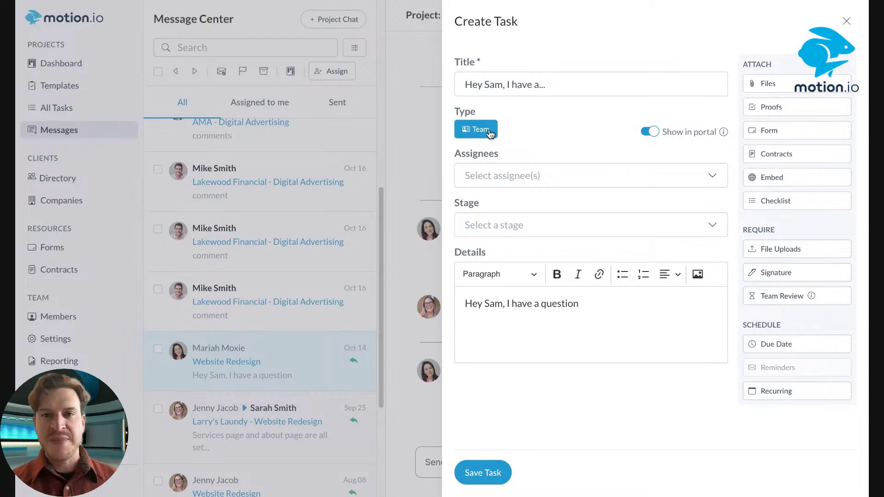
Reopen the prefilled task form and retitle the task 'Address Client Request'
left_click(846, 21)
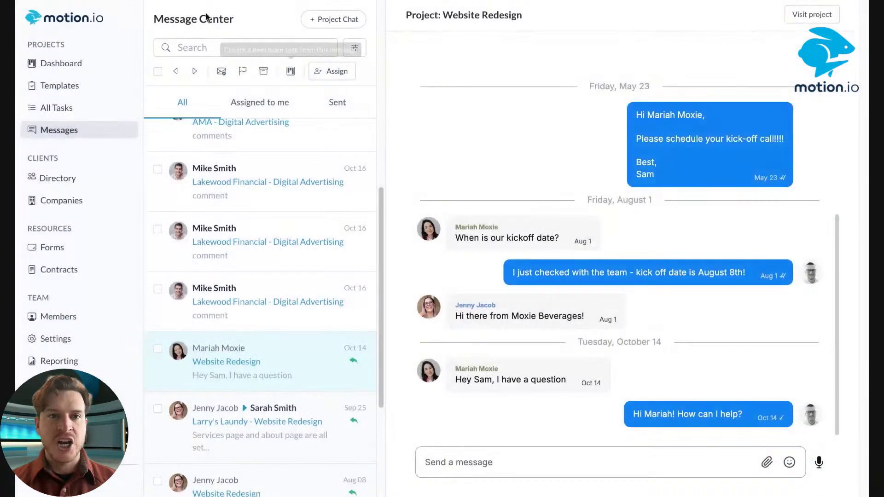
left_click(291, 71)
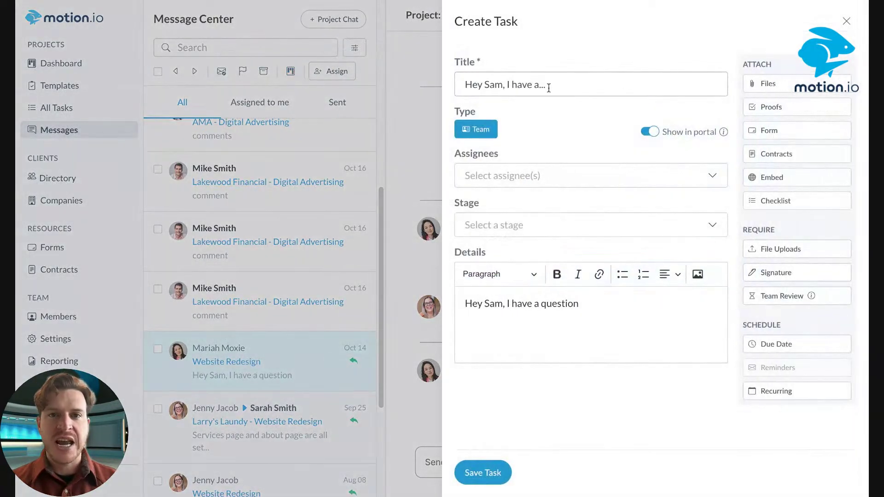
left_click(555, 74)
key("ctrl+a")
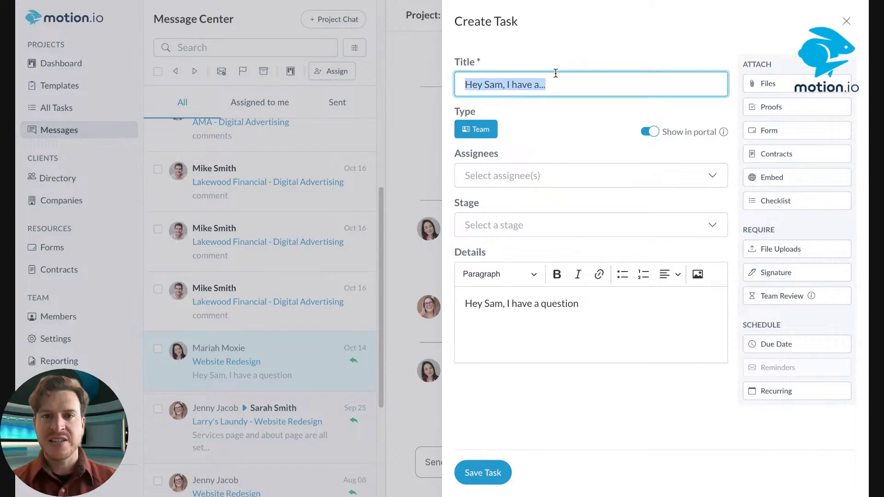
key("BackSpace")
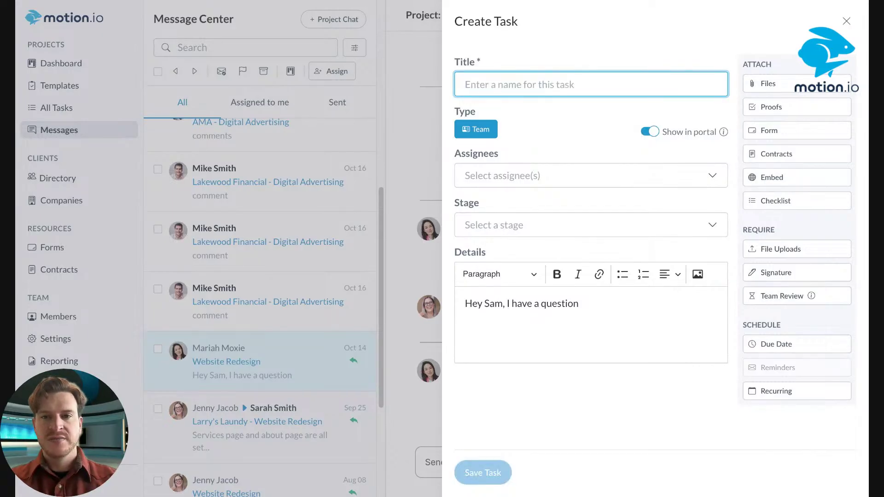
type("Address")
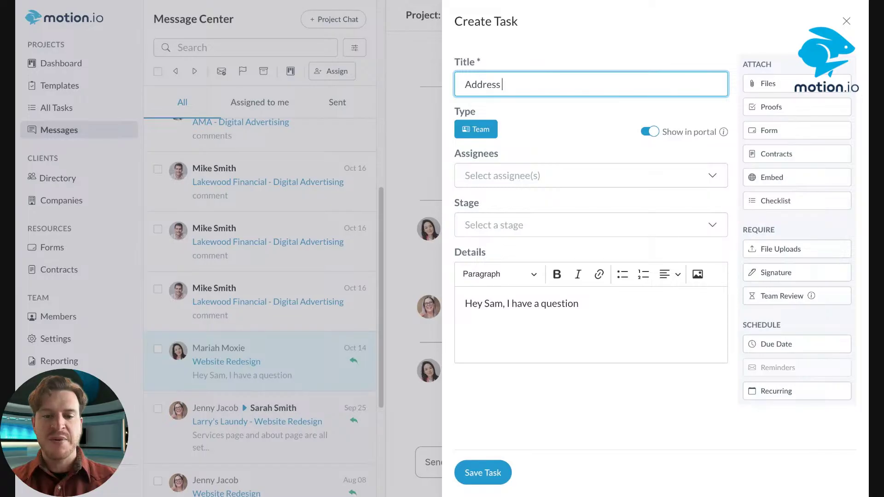
type(" Client Rew")
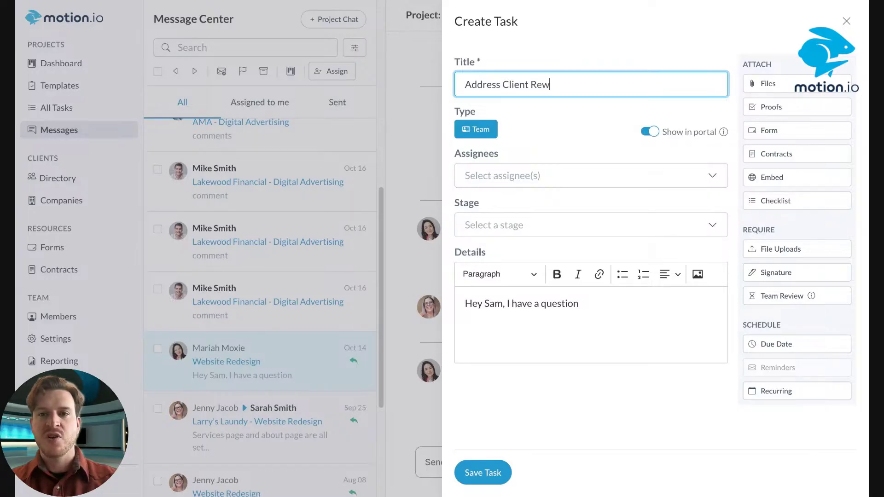
type("quest")
key("BackSpace")
key("BackSpace")
key("BackSpace")
key("BackSpace")
key("BackSpace")
key("BackSpace")
key("BackSpace")
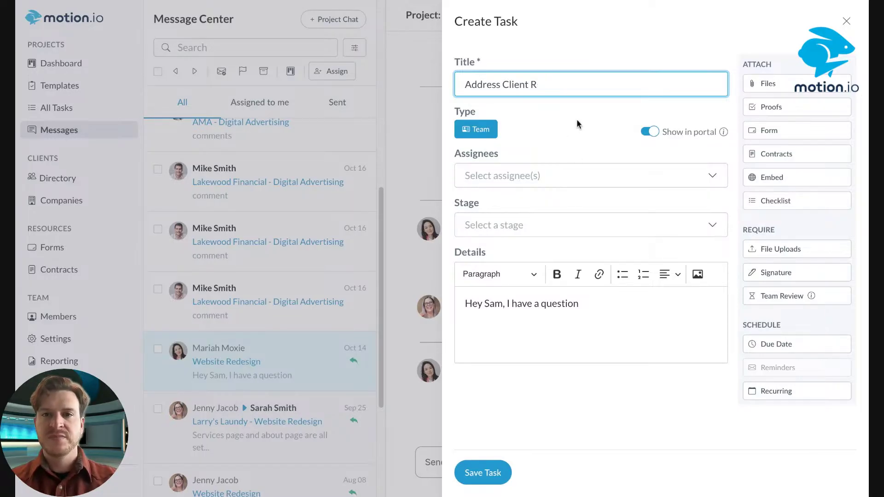
type("equest")
Assign a team member, rewrite the details, set Stage to Design, and save the task
left_click(524, 175)
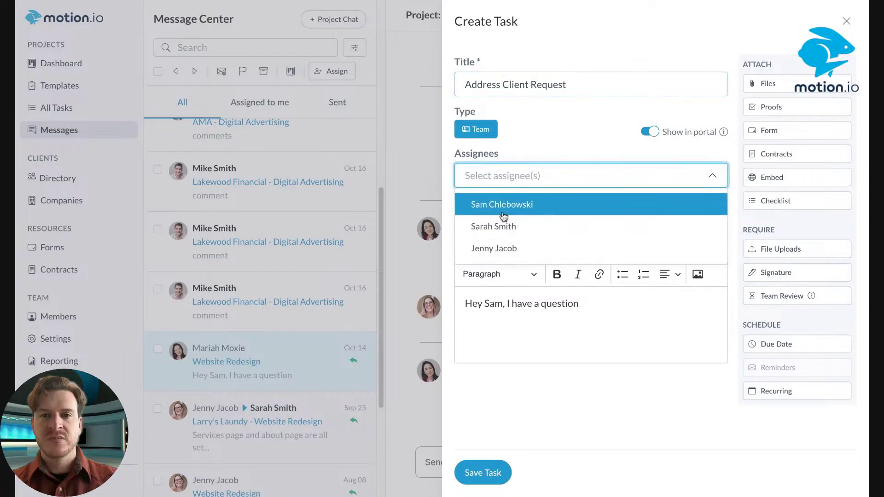
left_click(496, 228)
left_click(559, 143)
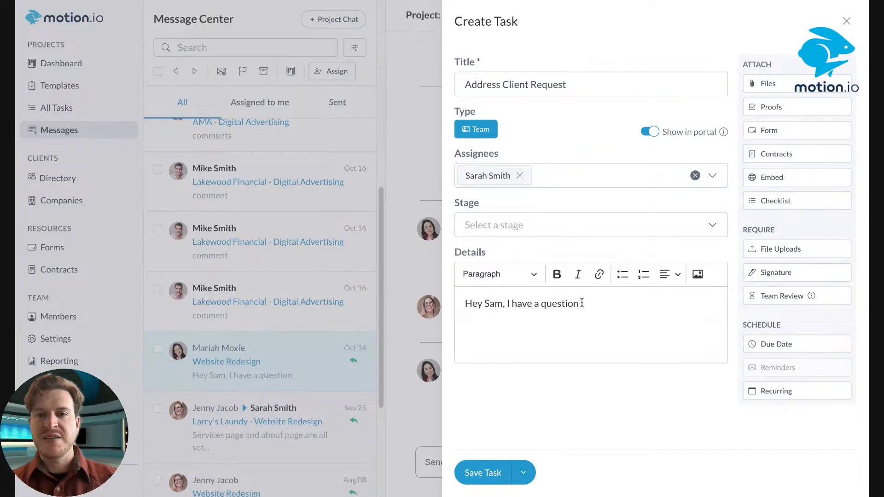
left_click_drag(582, 302, 360, 264)
type("Please f")
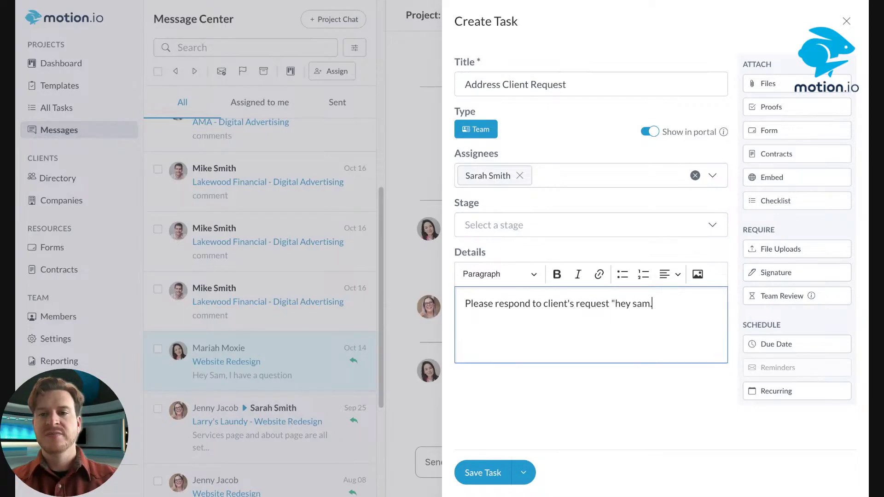
left_click(517, 226)
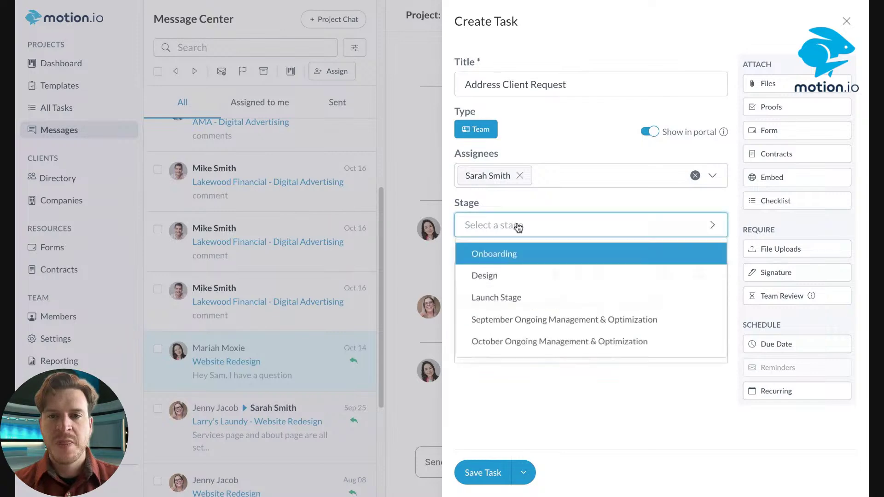
left_click(483, 275)
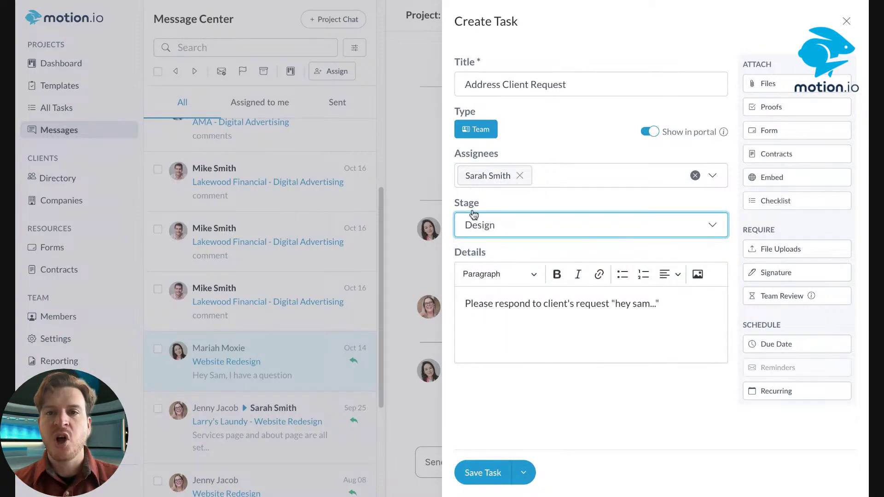
left_click(474, 473)
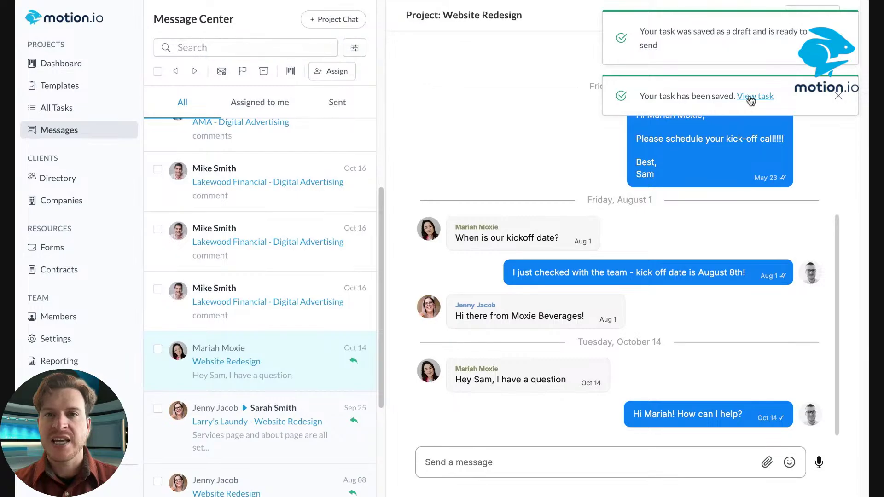
Check the saved task's details, then return to the Message Center
left_click(751, 98)
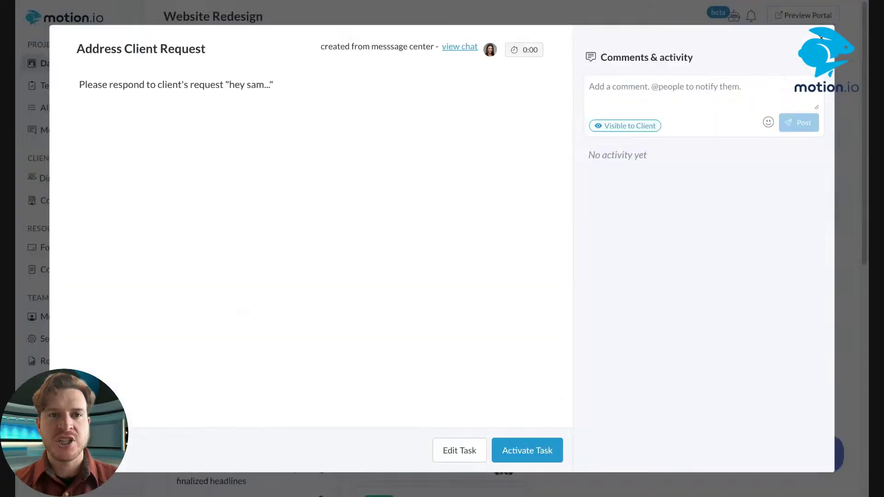
key("Escape")
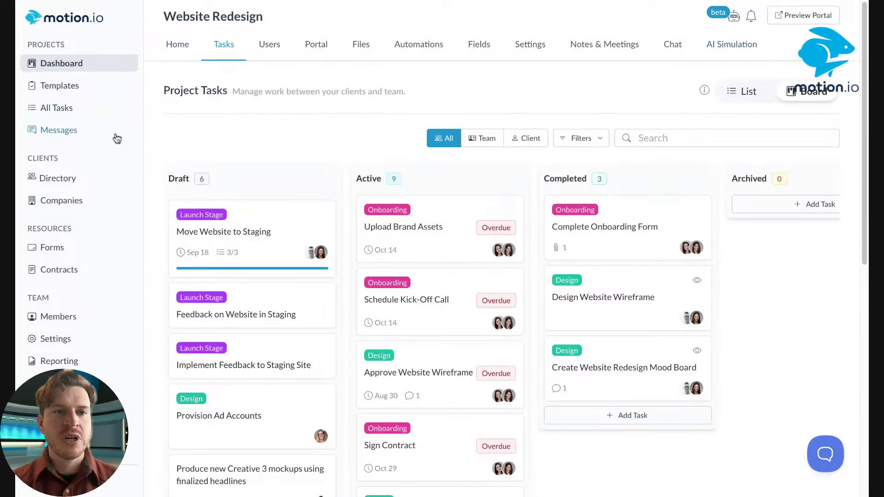
left_click(69, 131)
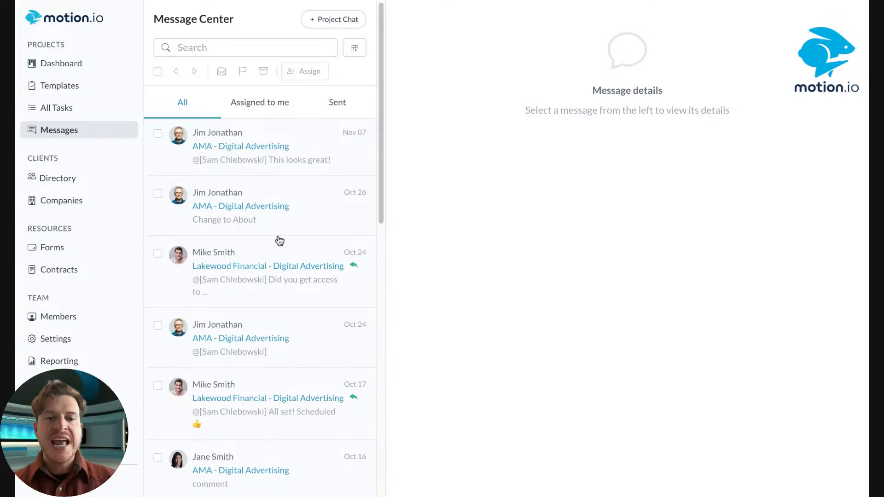
Reopen the client's Website Redesign question and archive it
scroll(278, 241, "down", 10)
left_click(291, 302)
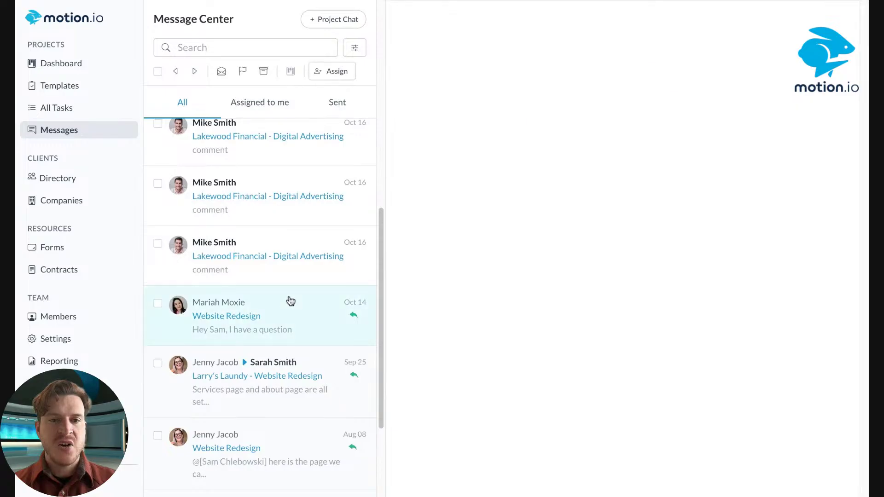
left_click(263, 71)
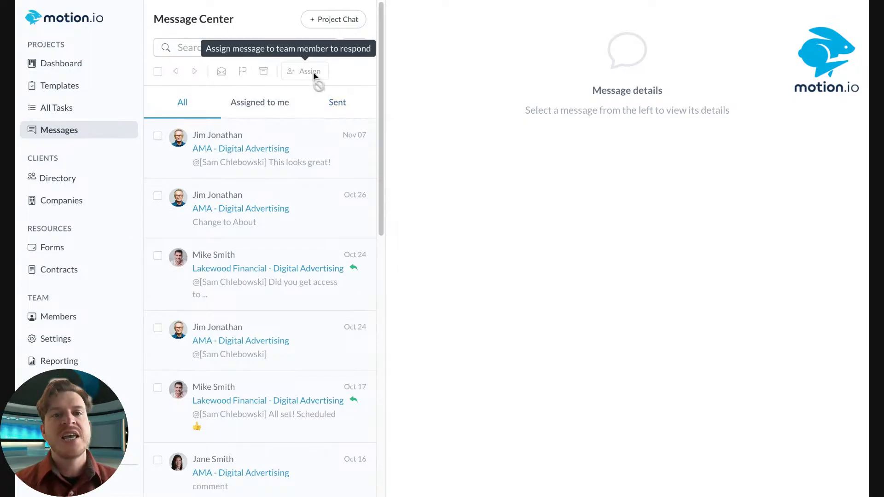
Try the Assigned to me and All filters and the select-all checkbox, then tick the first message
left_click(251, 102)
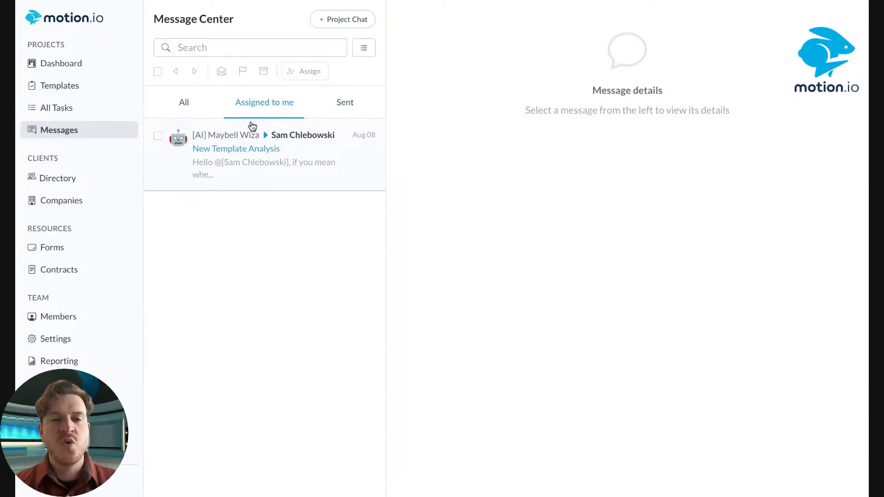
left_click(185, 108)
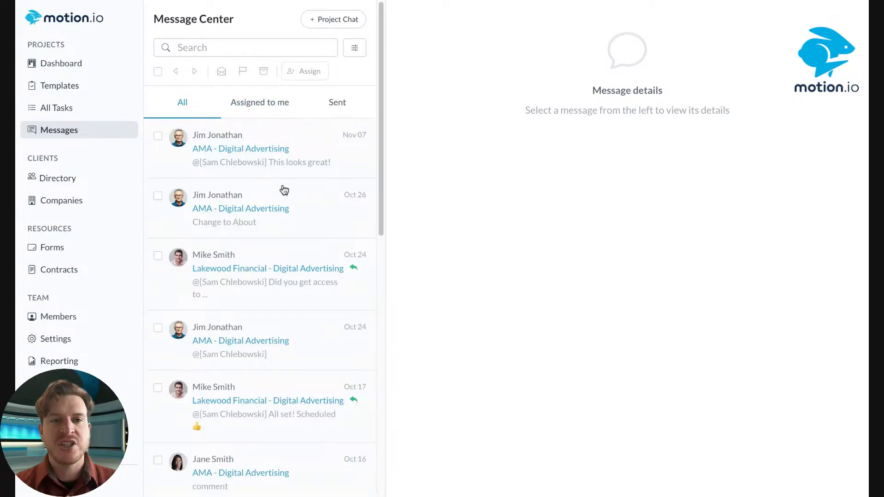
left_click(158, 72)
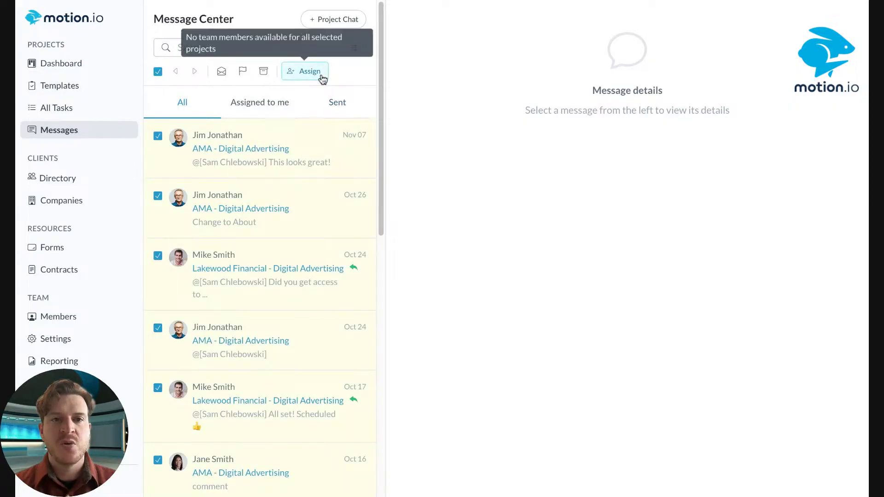
left_click(157, 72)
left_click(158, 136)
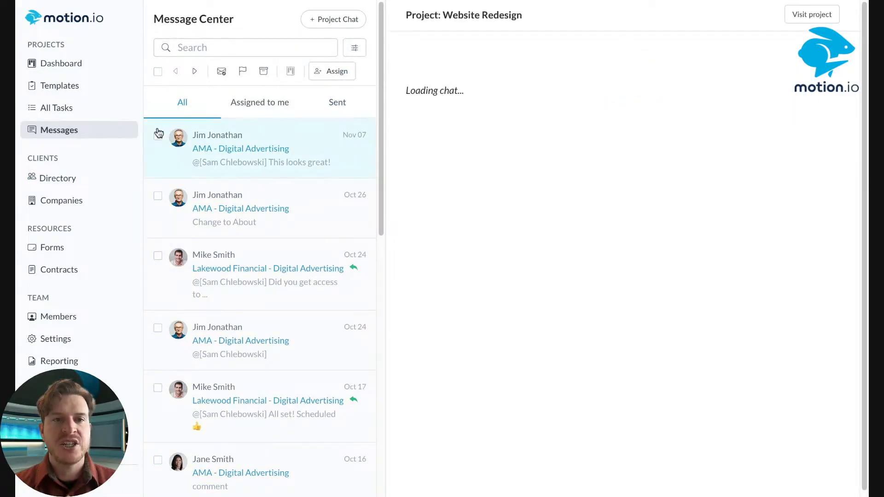
Tick the second and third messages, assign all three to myself, and view Assigned to me
left_click(157, 197)
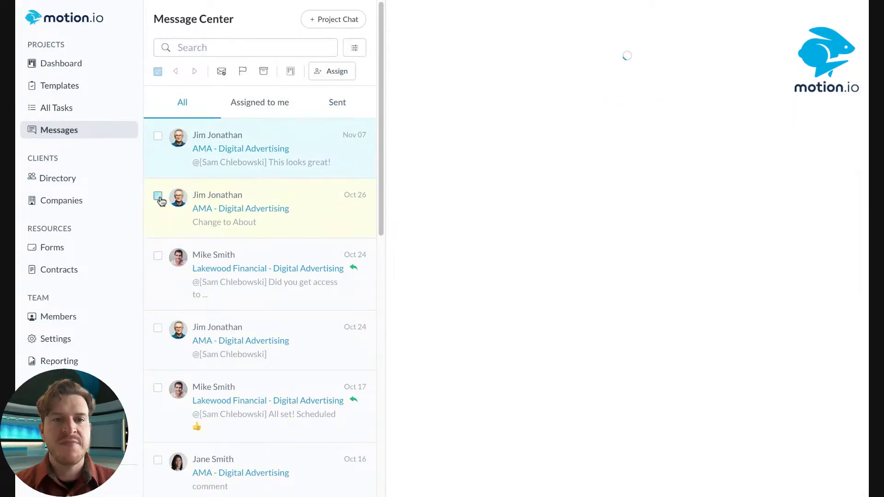
left_click(157, 256)
left_click(328, 72)
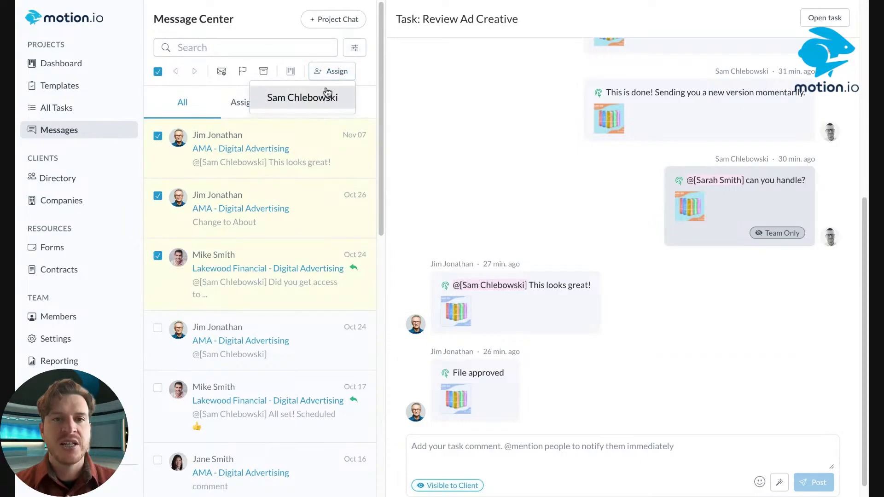
left_click(311, 102)
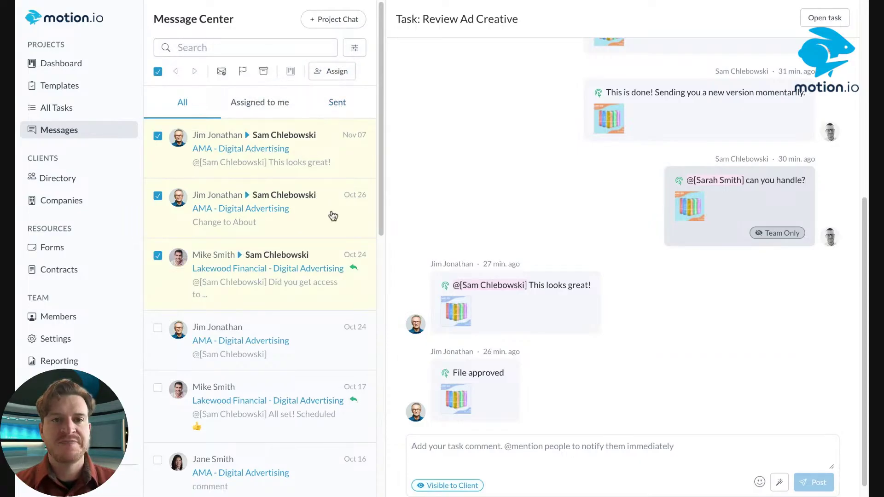
left_click(331, 72)
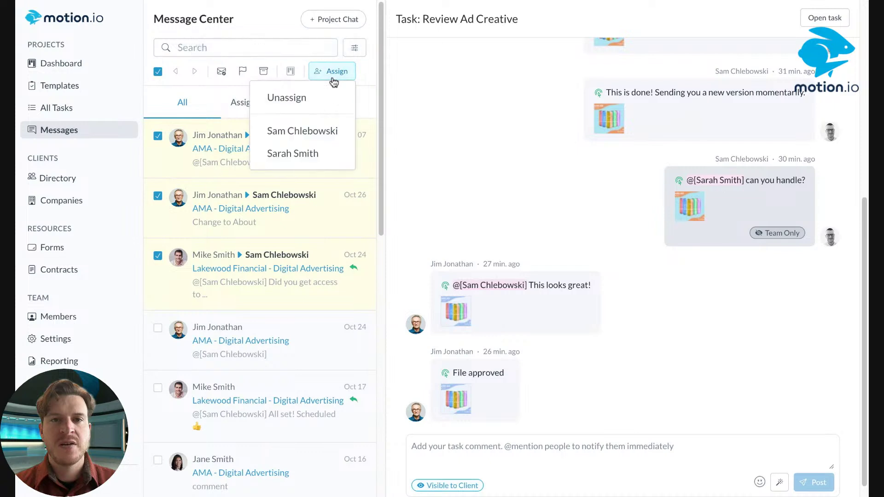
left_click(307, 131)
left_click(259, 103)
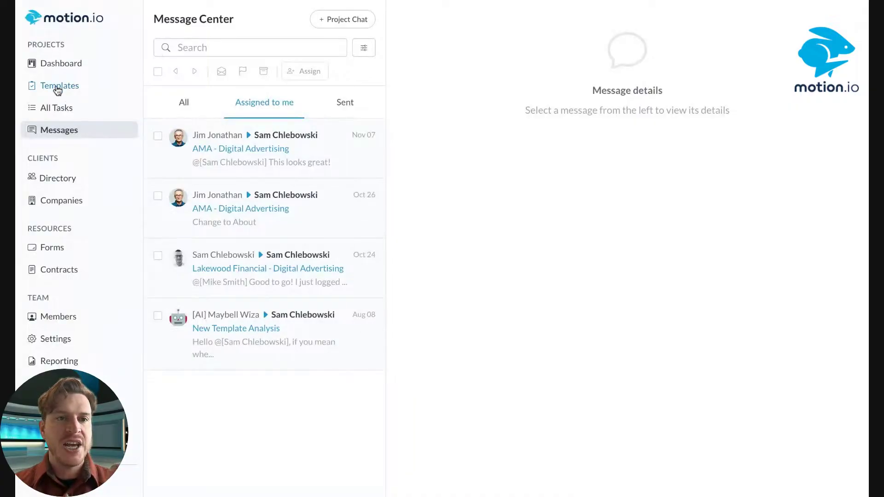
Edit the Software Clients project template and add a new custom page to its client portal
left_click(57, 90)
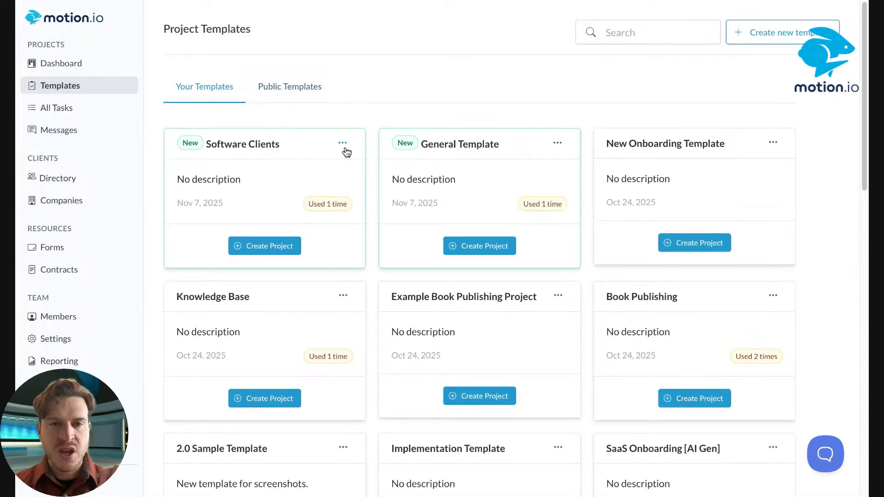
left_click(344, 143)
left_click(376, 192)
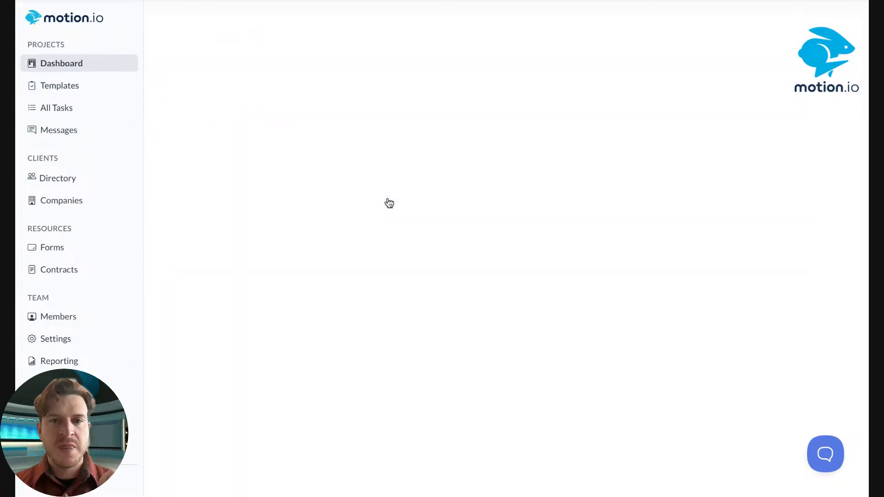
left_click(265, 43)
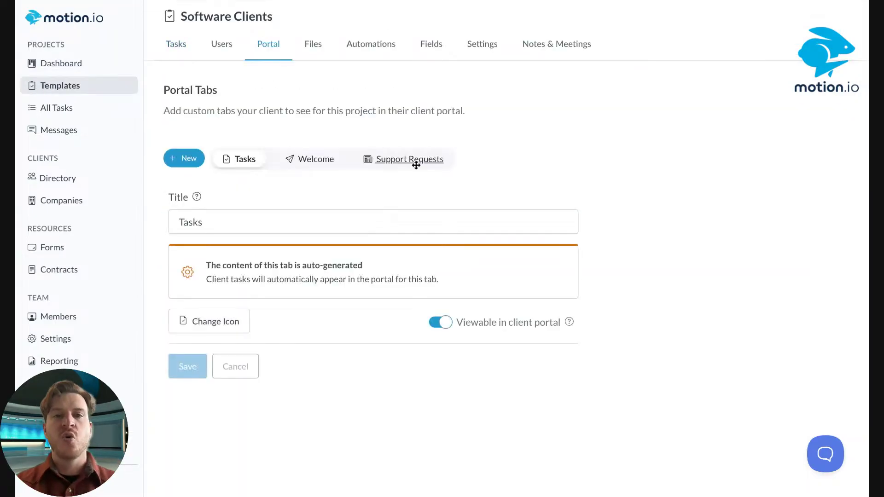
left_click(184, 158)
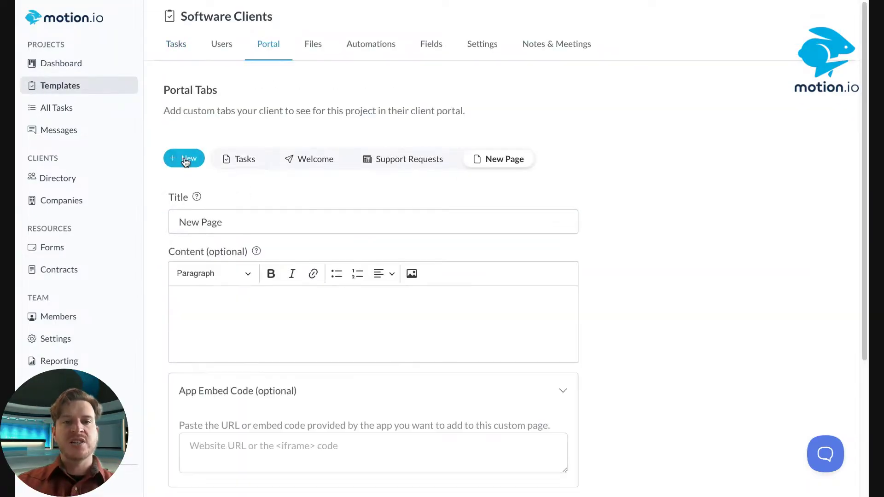
Check the new page's form embed options without choosing a form, then view the Support Requests page
scroll(354, 254, "down", 4)
left_click(304, 328)
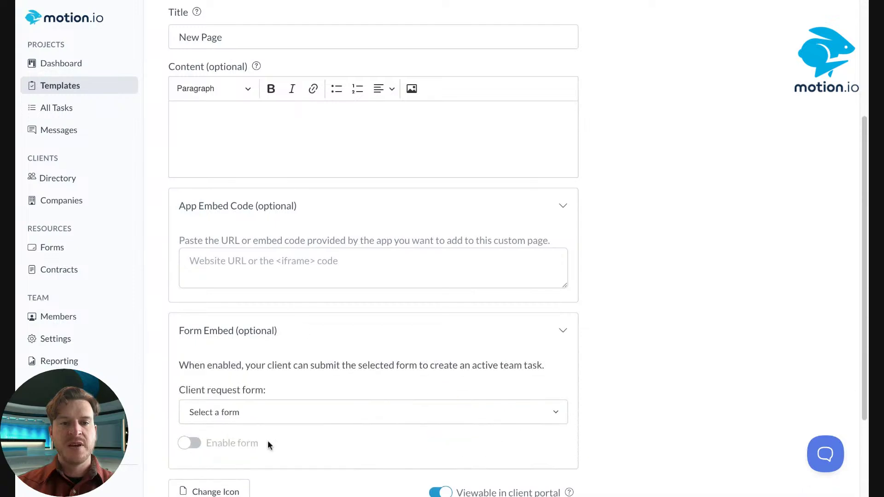
left_click(269, 415)
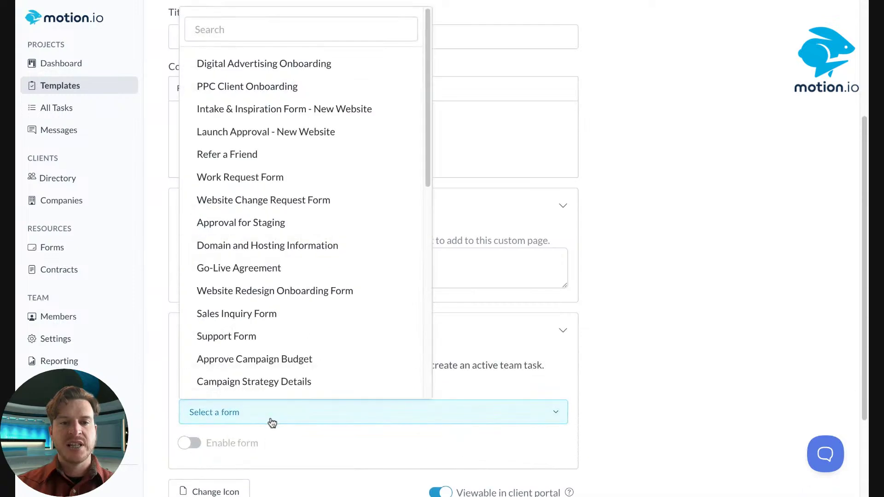
left_click(628, 223)
scroll(628, 223, "up", 5)
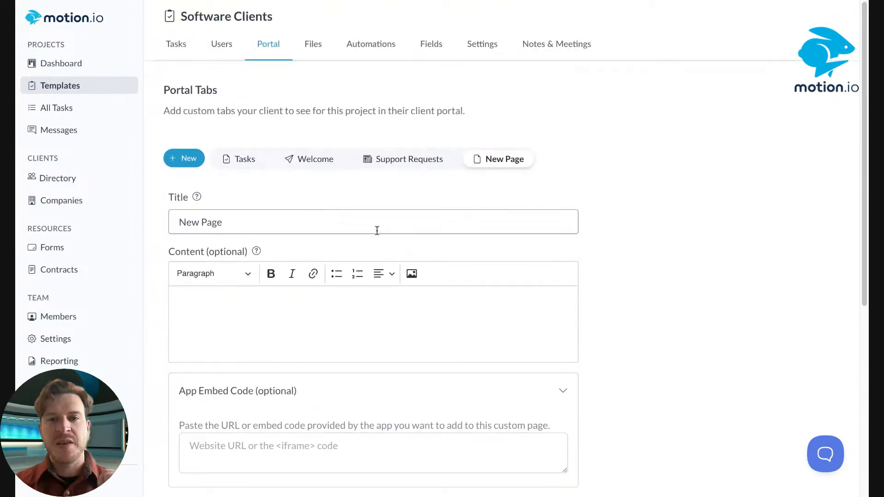
left_click(407, 161)
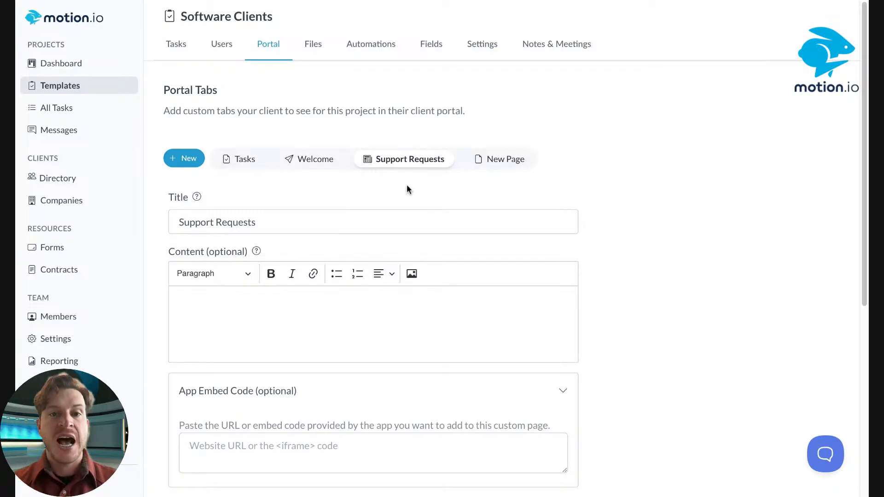
Retitle the New Page portal page to 'Implementation Questions'
left_click(502, 159)
triple_click(249, 220)
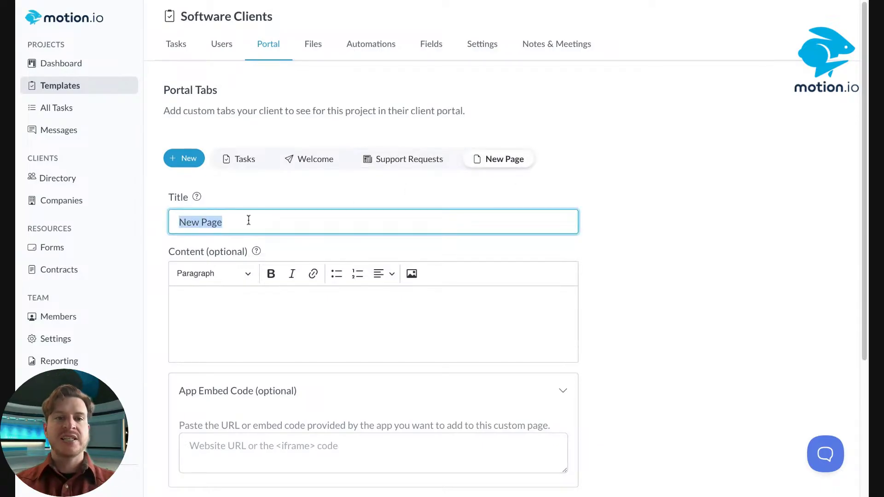
key("Tab")
left_click(249, 220)
key("ctrl+a")
type("q")
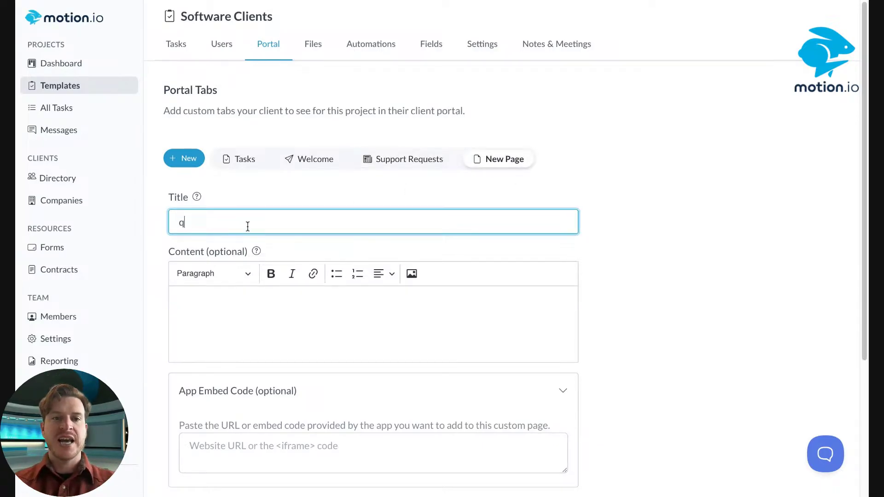
key("BackSpace")
type("Questions")
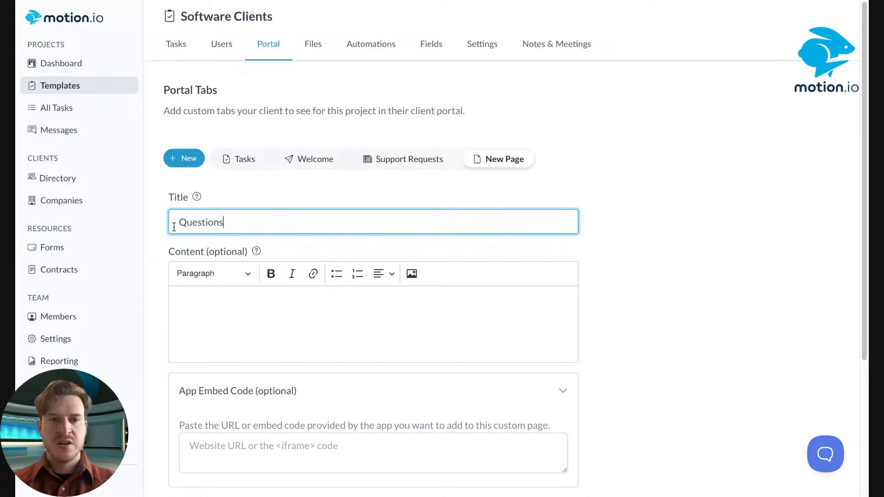
type("Implementation")
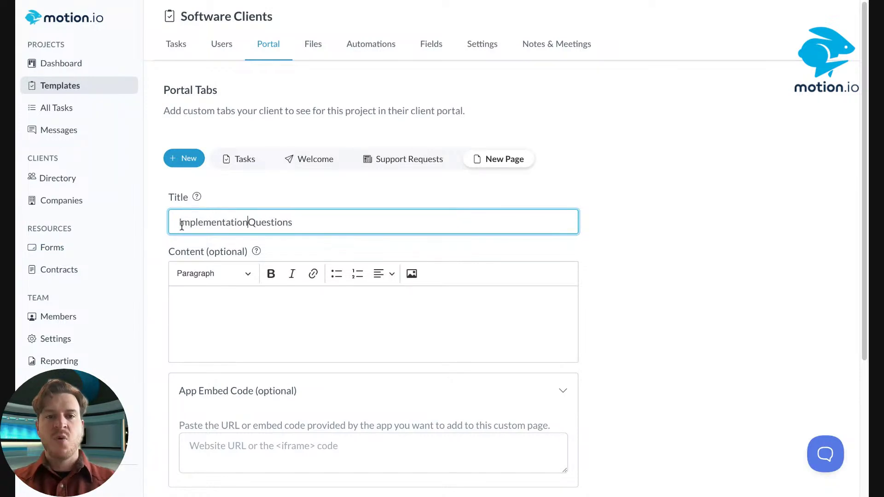
left_click(337, 184)
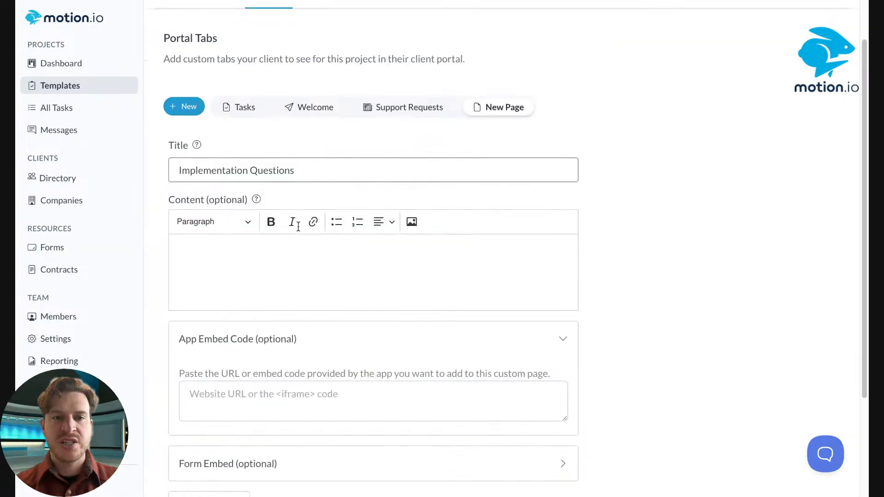
Give the Implementation Questions page a globe icon and save it
scroll(194, 364, "down", 4)
left_click(199, 371)
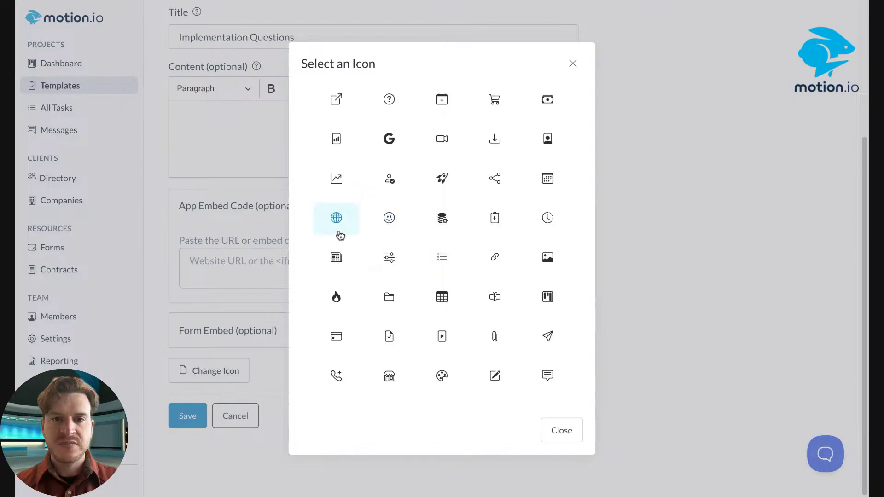
left_click(336, 225)
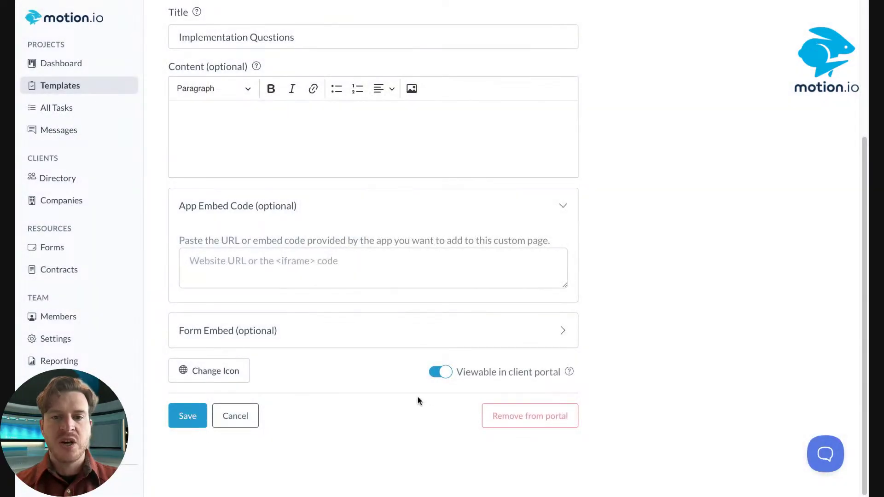
left_click(188, 416)
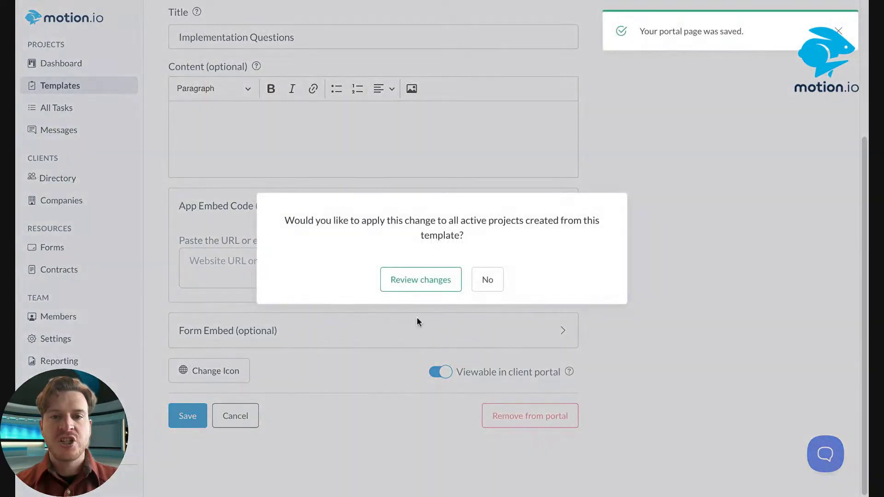
Move the Implementation Questions tab ahead of Support Requests, declining both apply-to-active-projects prompts
left_click(489, 279)
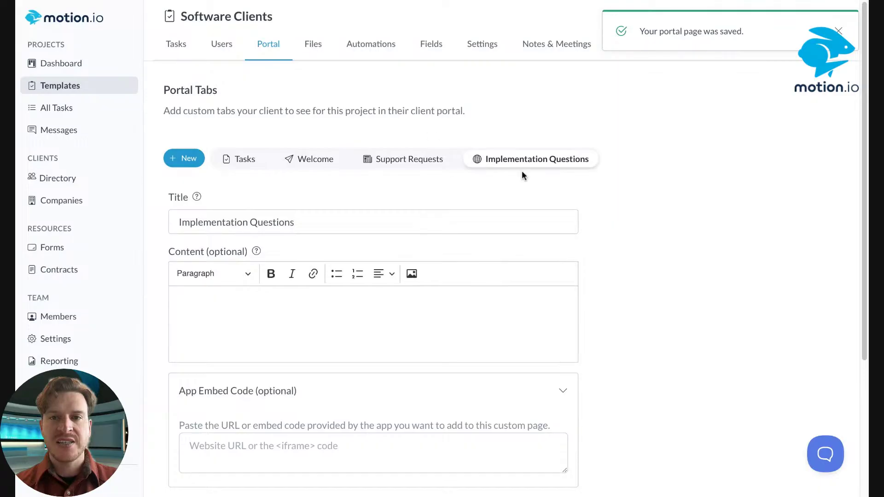
left_click_drag(523, 175, 507, 161)
left_click(462, 278)
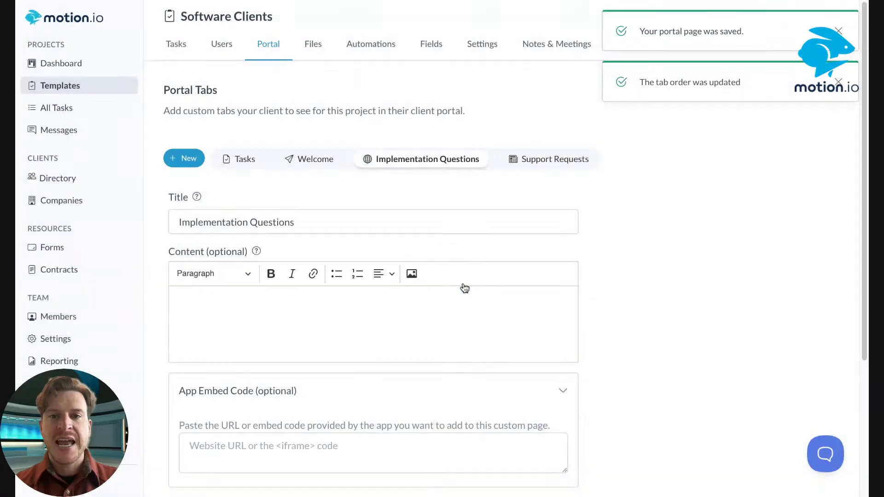
Hide the Support Requests page from the client portal
left_click(533, 161)
scroll(533, 165, "down", 5)
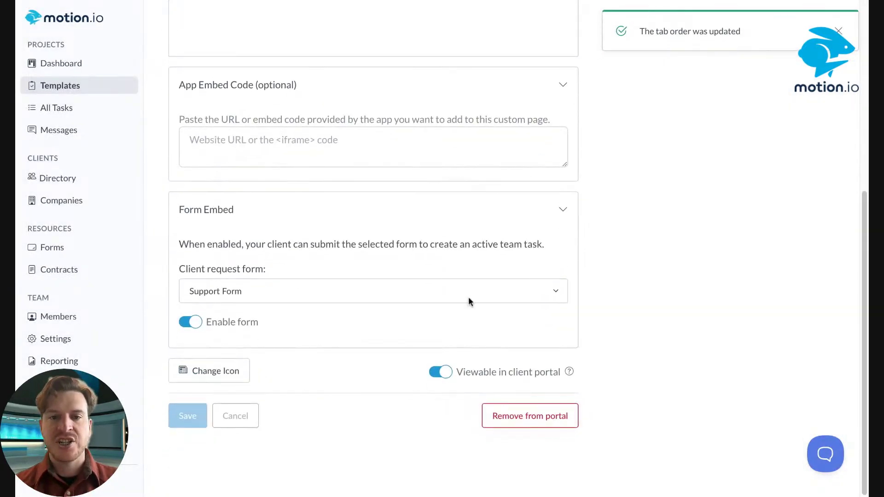
left_click(445, 373)
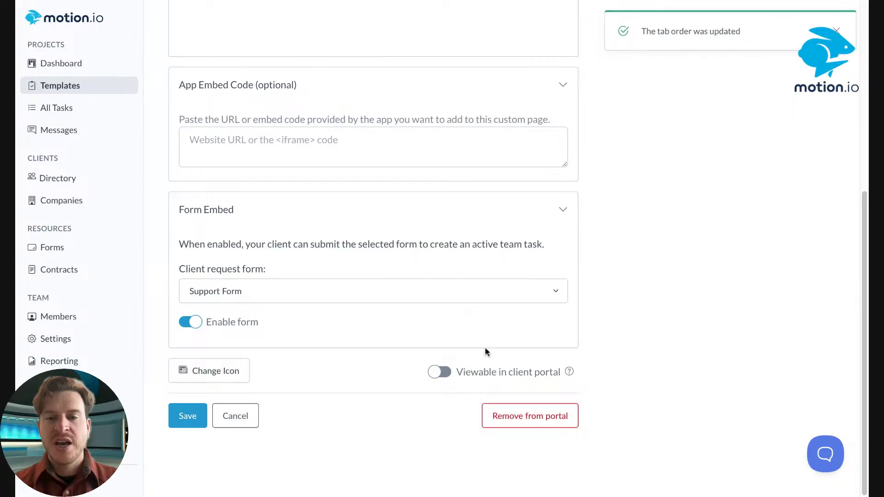
scroll(517, 352, "up", 5)
scroll(516, 352, "up", 1)
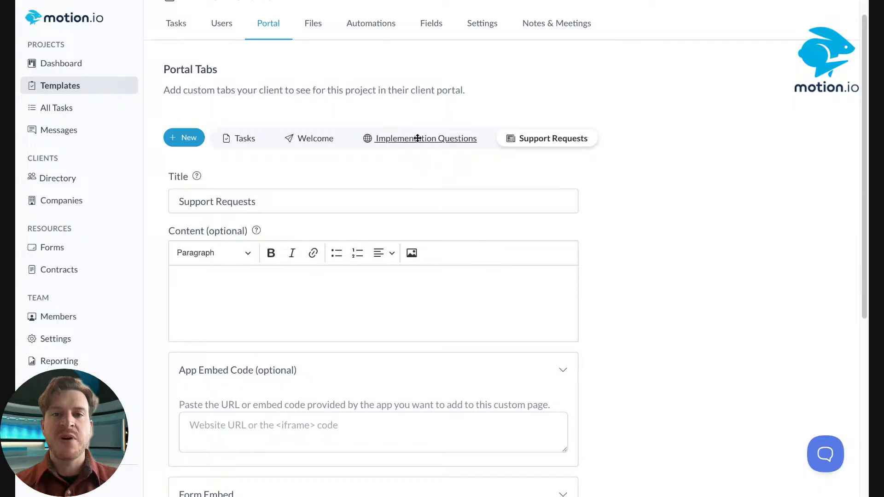
left_click(400, 138)
left_click(543, 137)
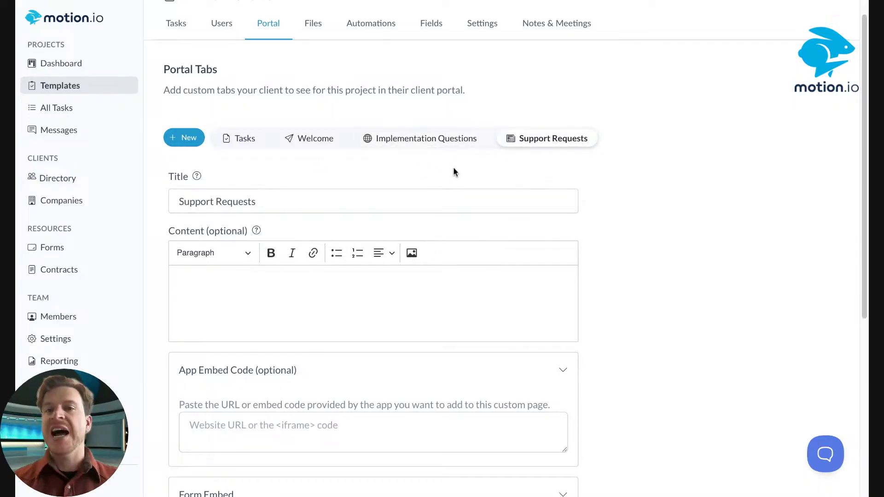
scroll(453, 173, "down", 4)
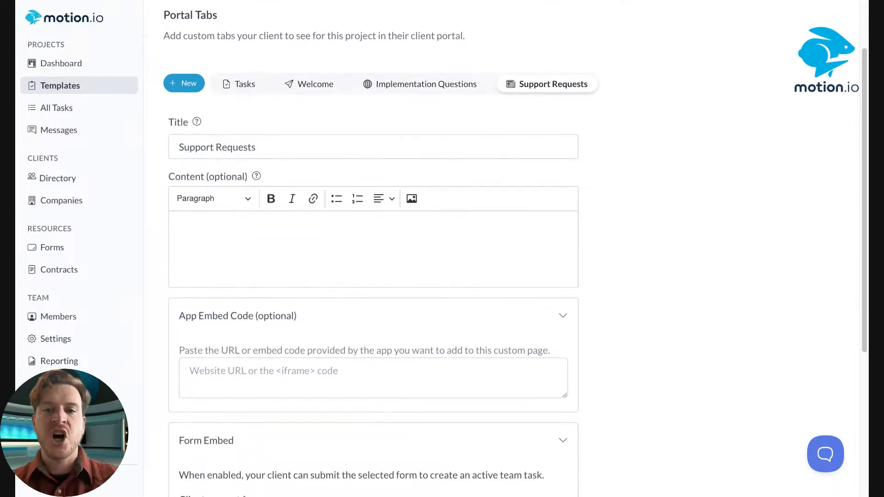
scroll(331, 415, "down", 2)
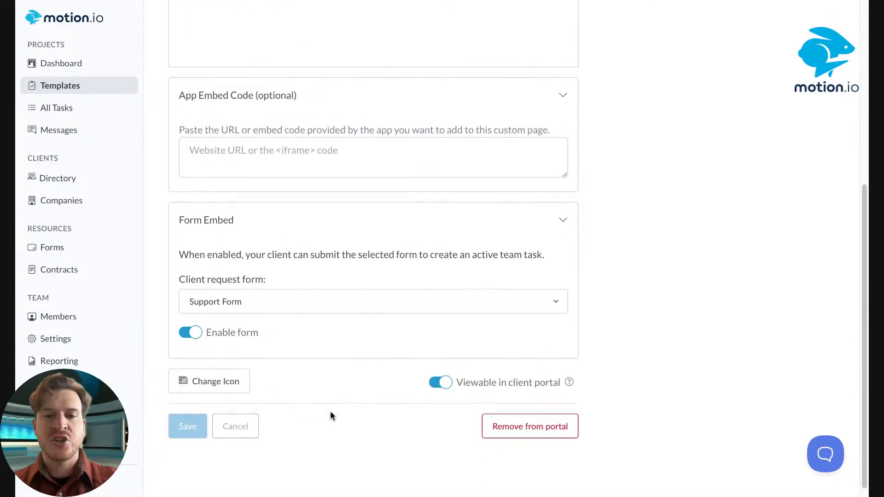
left_click(443, 385)
scroll(610, 158, "up", 6)
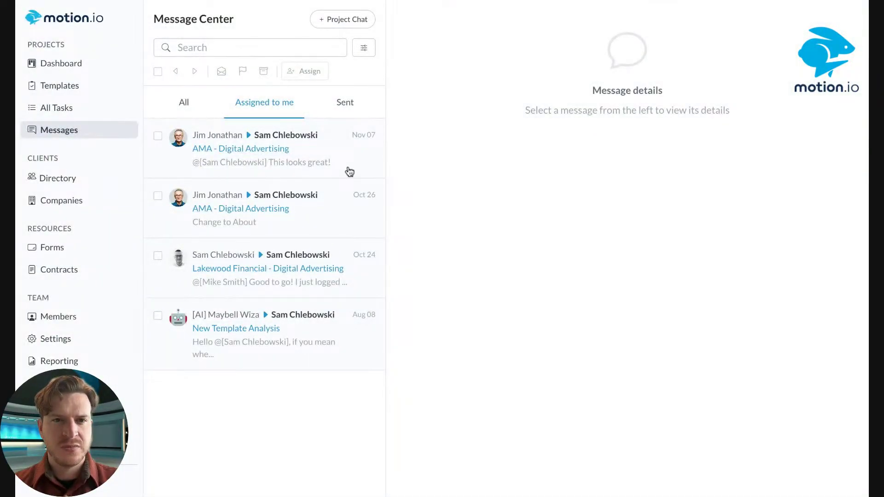
Show All messages in the Message Center and open the Oct 24 Grant Account Access conversation
left_click(348, 163)
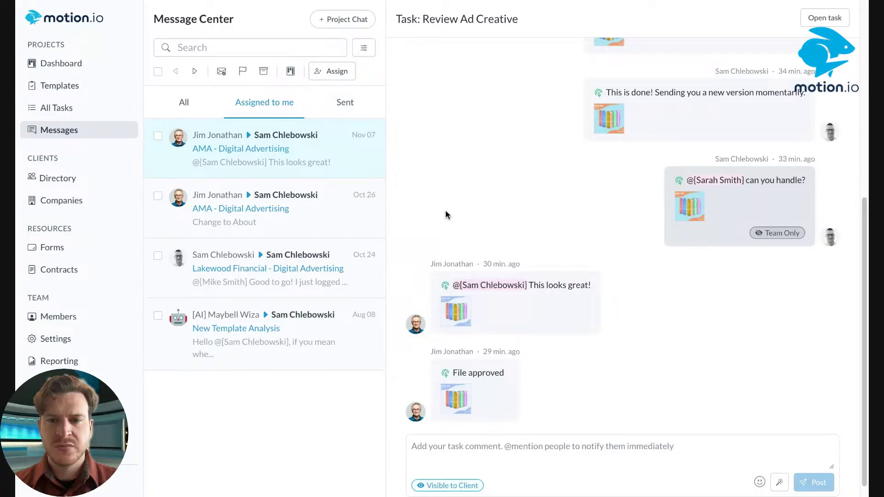
left_click(184, 105)
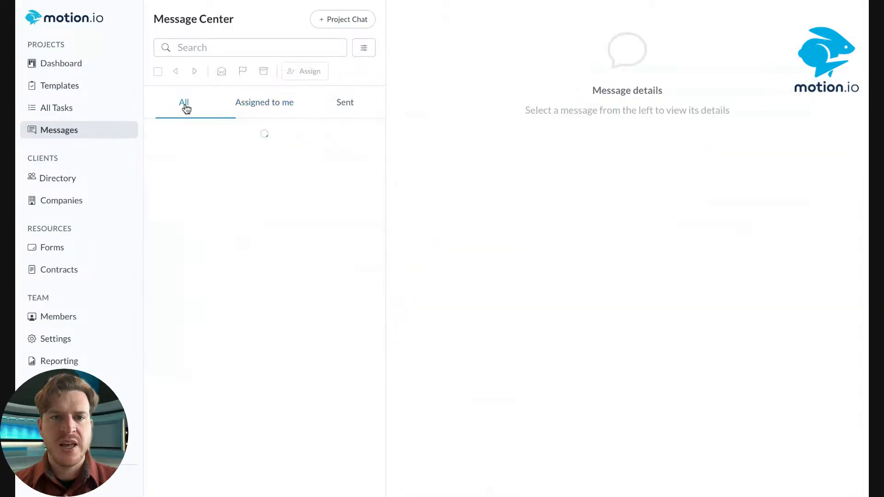
scroll(322, 211, "down", 5)
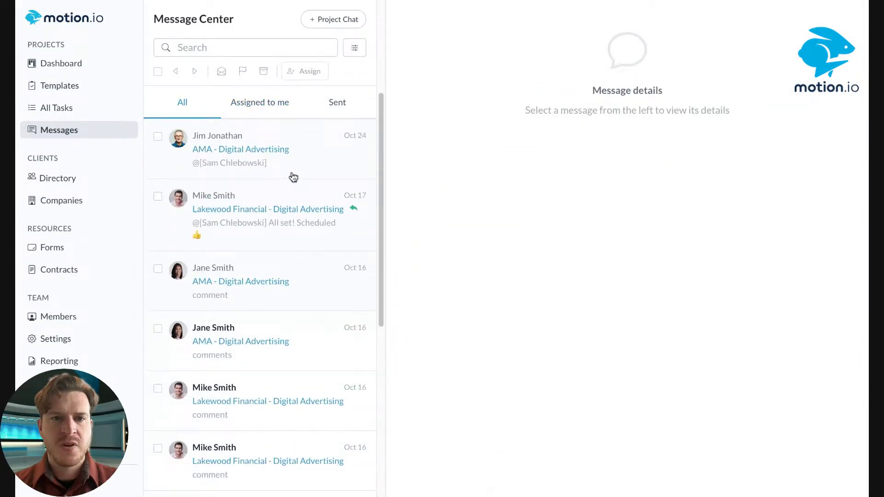
scroll(293, 177, "up", 5)
left_click(309, 172)
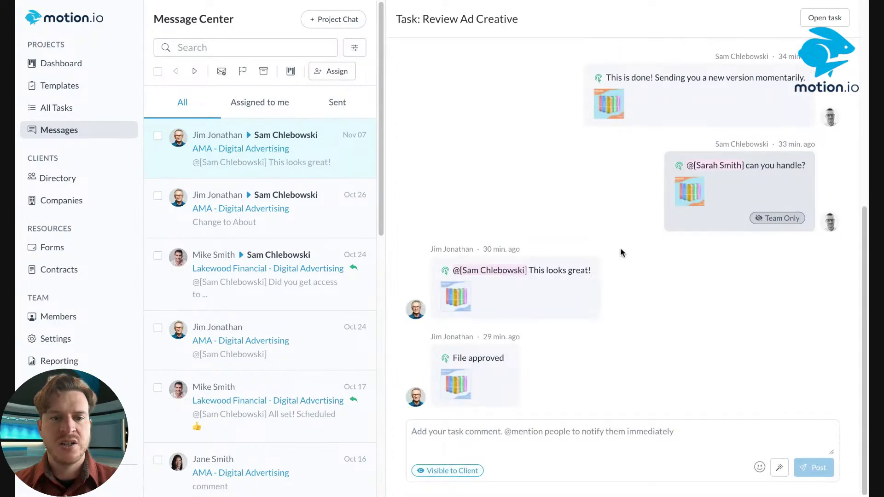
left_click(303, 299)
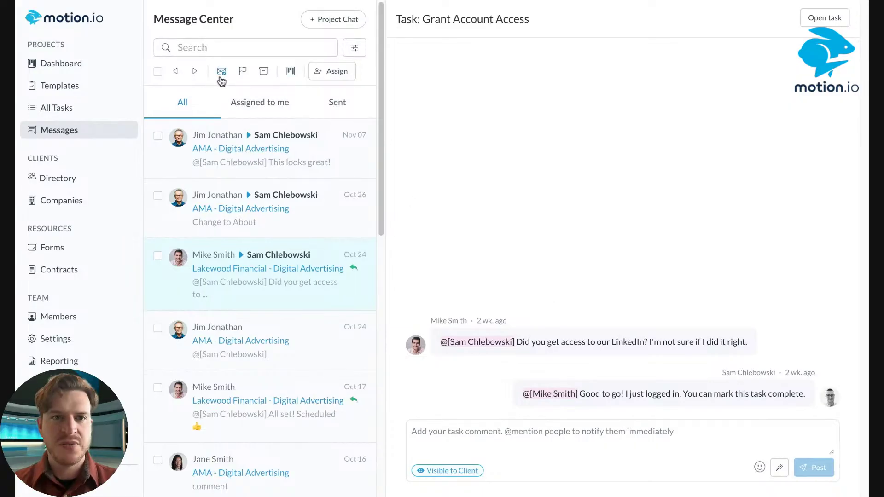
Create a task from the message titled 'Add New Logo to App Branding' and assign a teammate
left_click(290, 74)
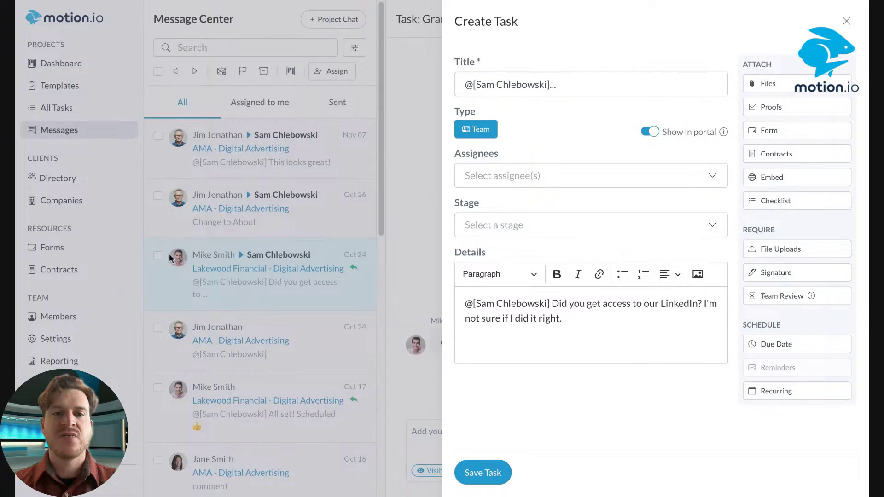
triple_click(579, 83)
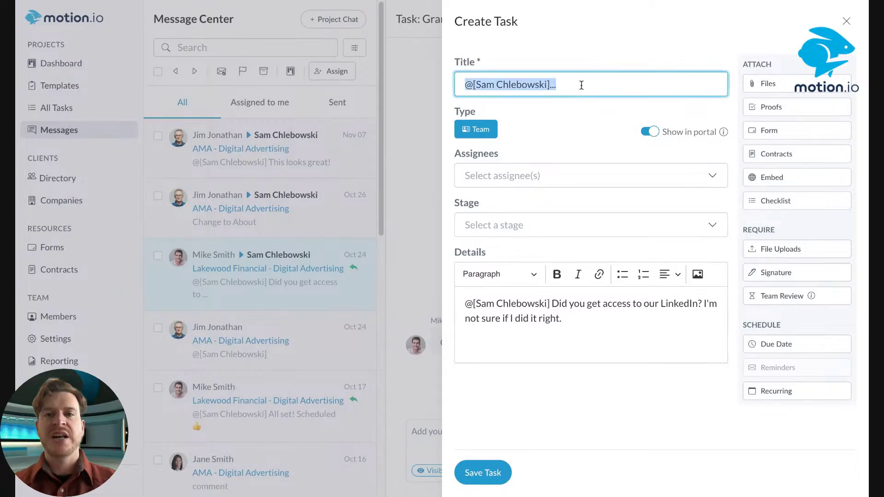
key("BackSpace")
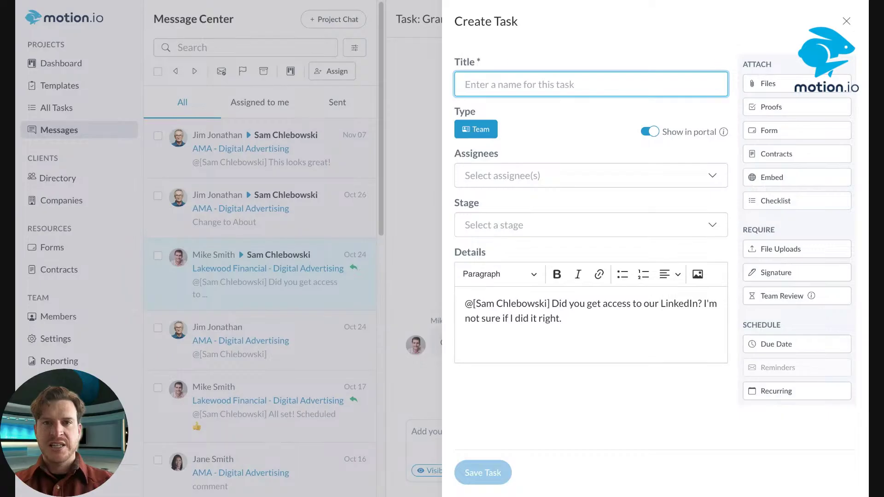
type("Add New Logo to App Branding")
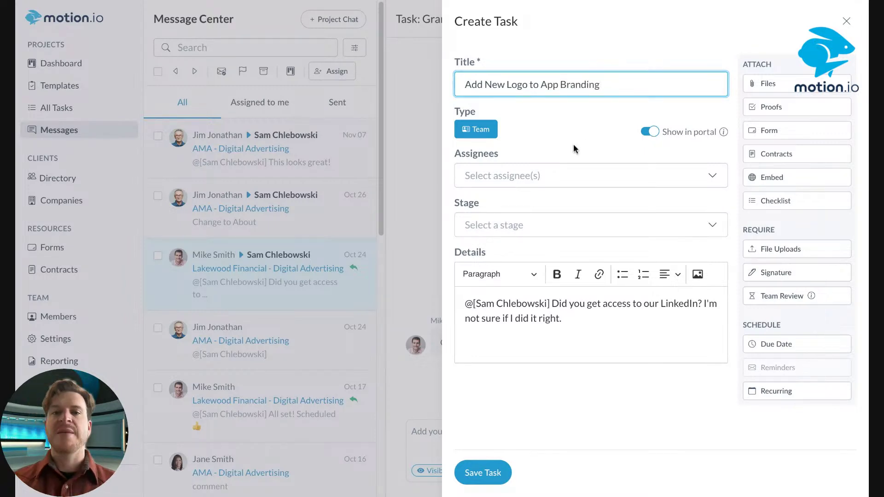
left_click(573, 145)
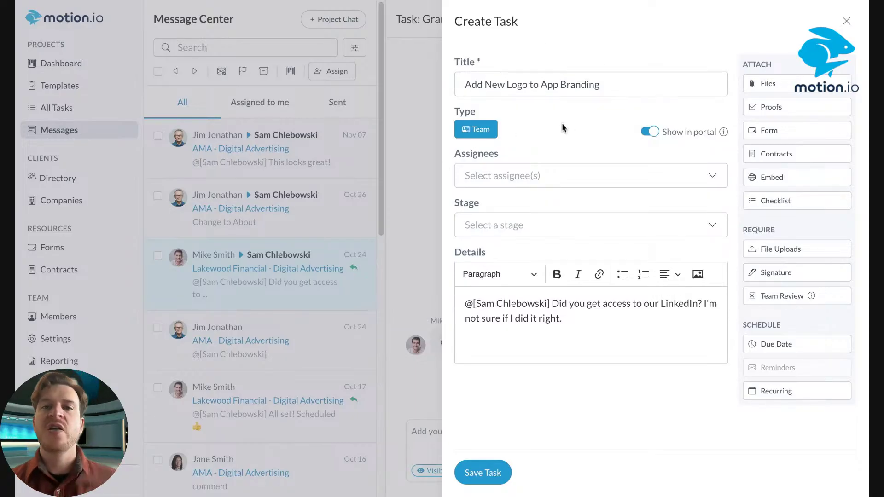
left_click(548, 177)
left_click(517, 227)
left_click(543, 156)
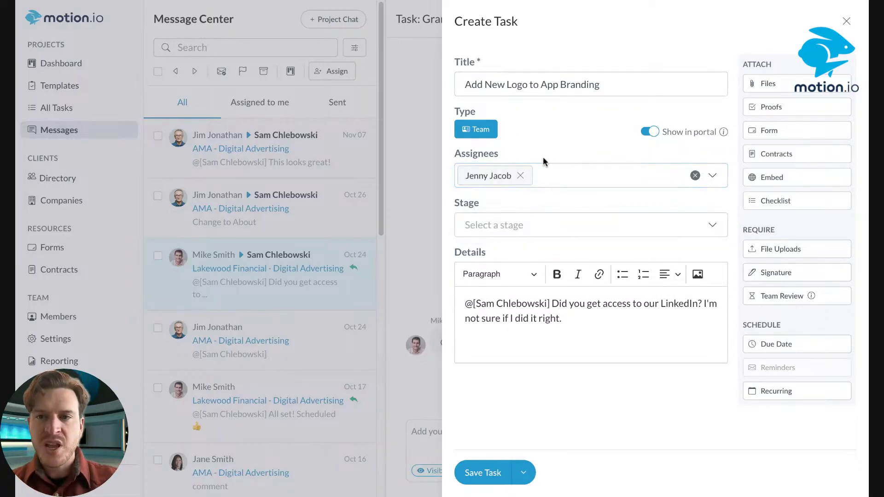
Replace the copied message in the task details with a short note, without a file-upload requirement
left_click(572, 316)
key("ctrl+a")
key("BackSpace")
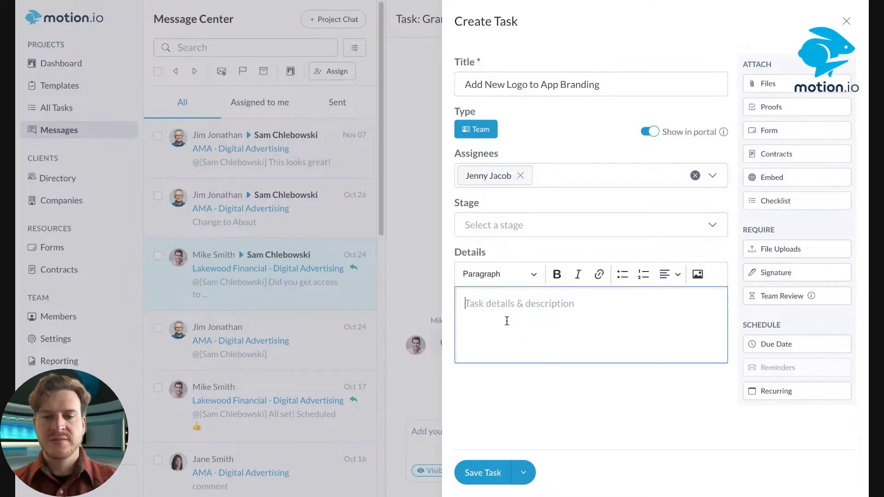
type("Here's the new logo.")
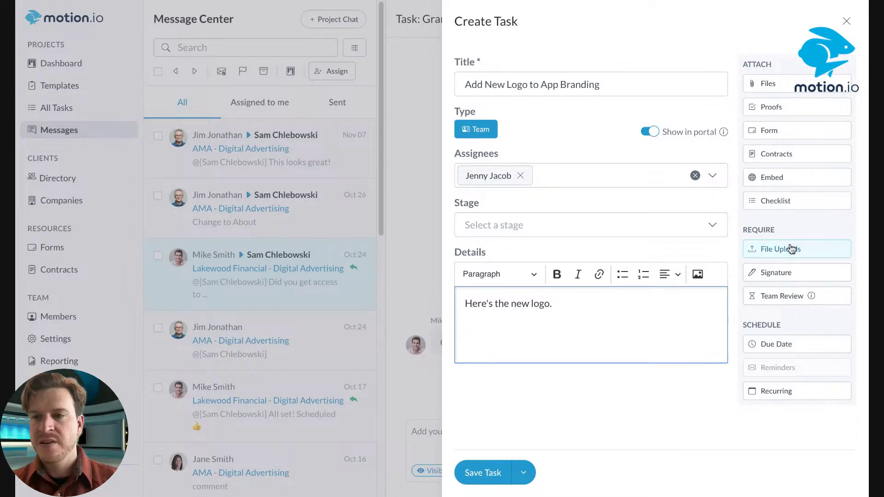
left_click(802, 255)
left_click(604, 168)
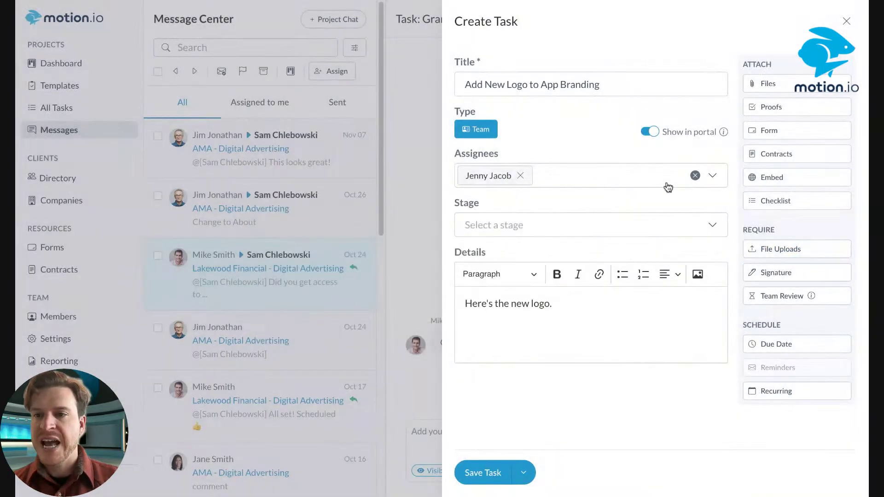
Attach the Sparkler Ad Creative - V1 (1).png image to the task and save it
left_click(774, 85)
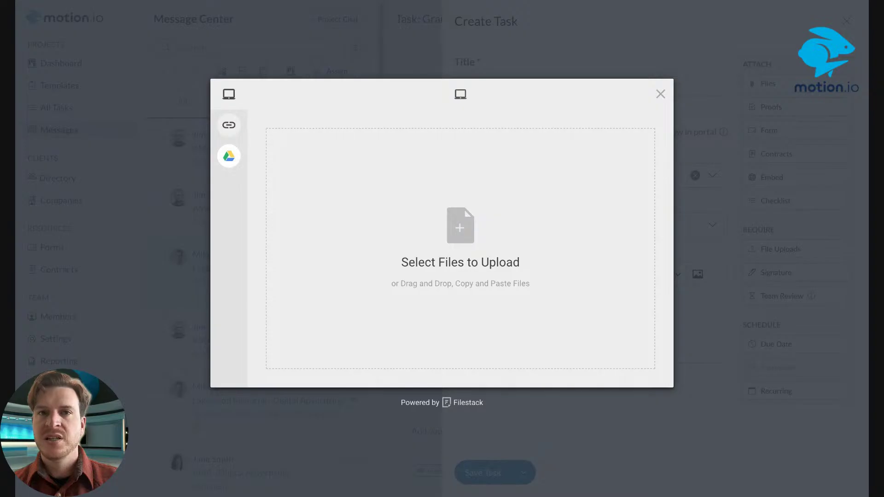
left_click(660, 164)
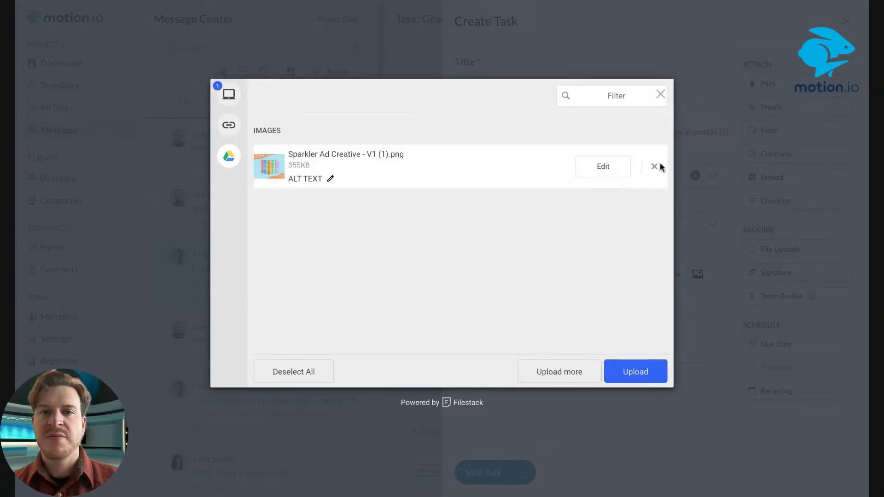
left_click(626, 364)
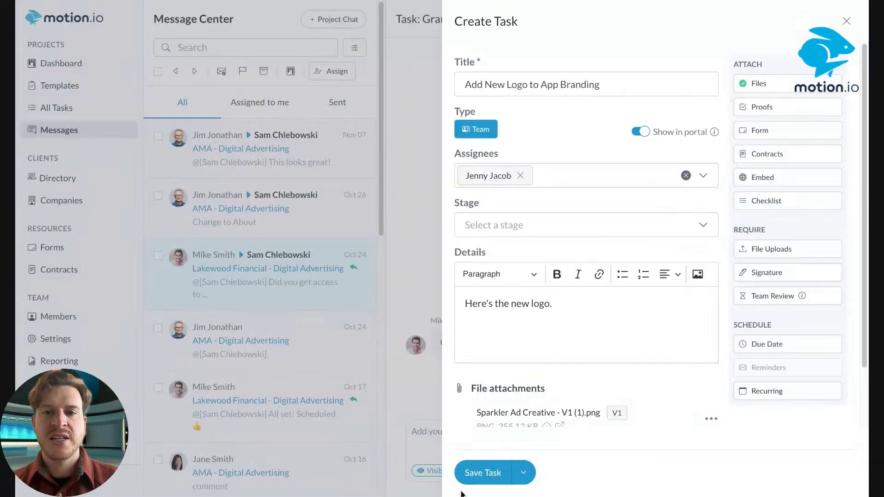
scroll(489, 404, "down", 2)
scroll(502, 258, "up", 2)
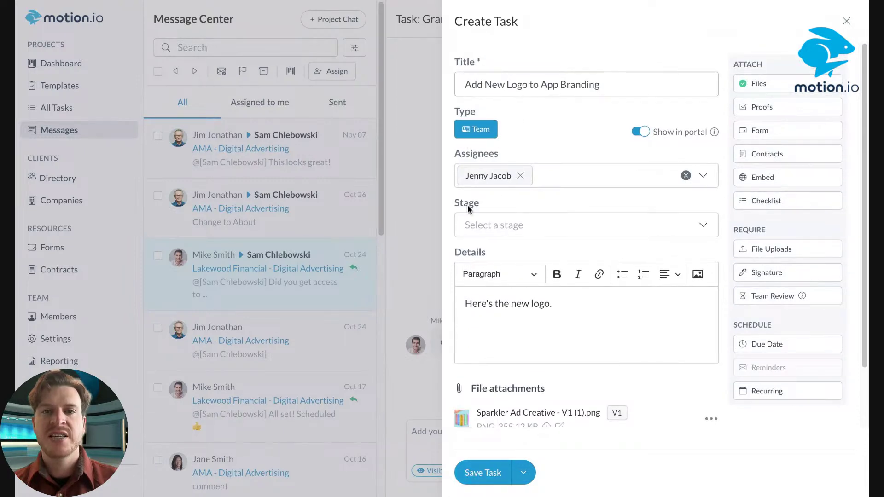
left_click(484, 473)
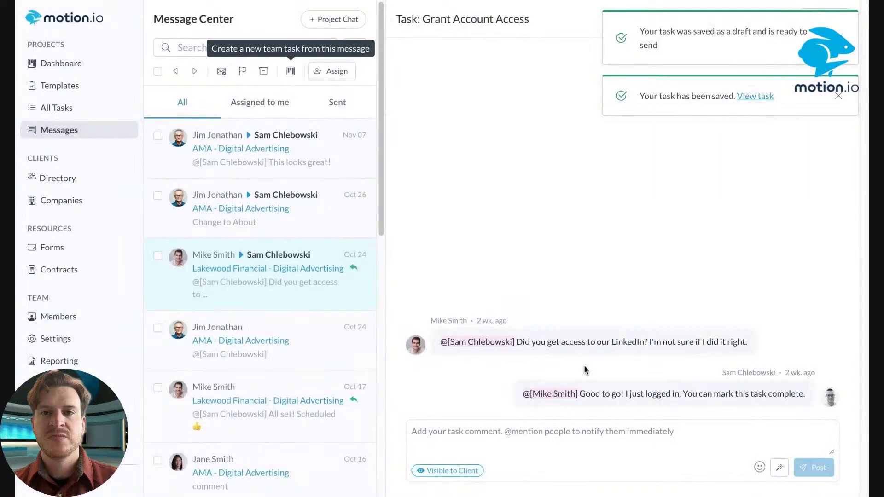
Dismiss both save notifications, review the Grant Account Access task, then open the Oct 26 wireframe feedback thread
left_click(839, 95)
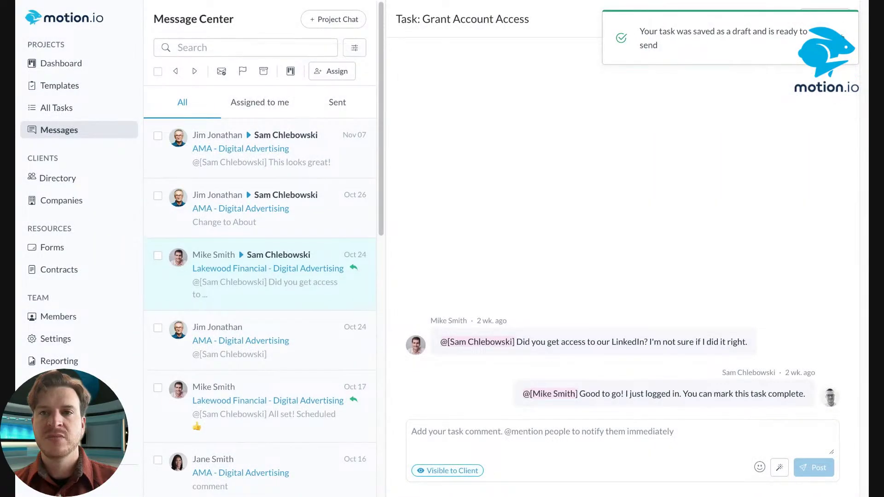
left_click(839, 38)
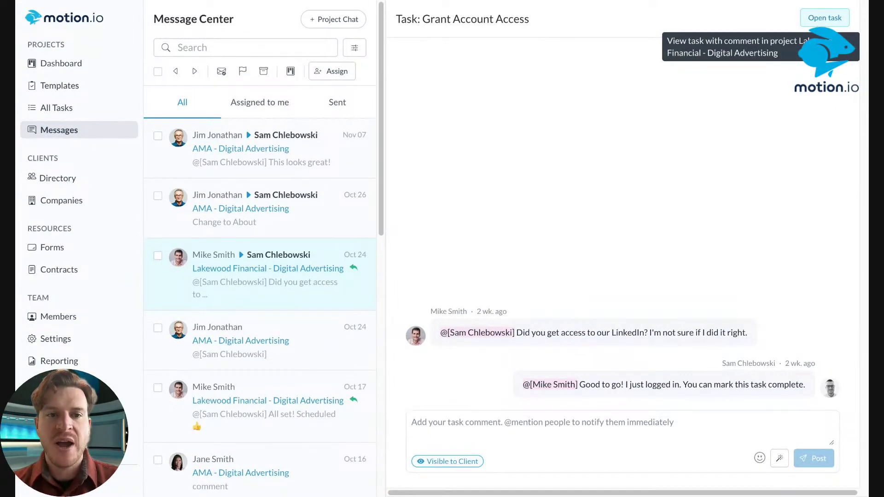
left_click(820, 18)
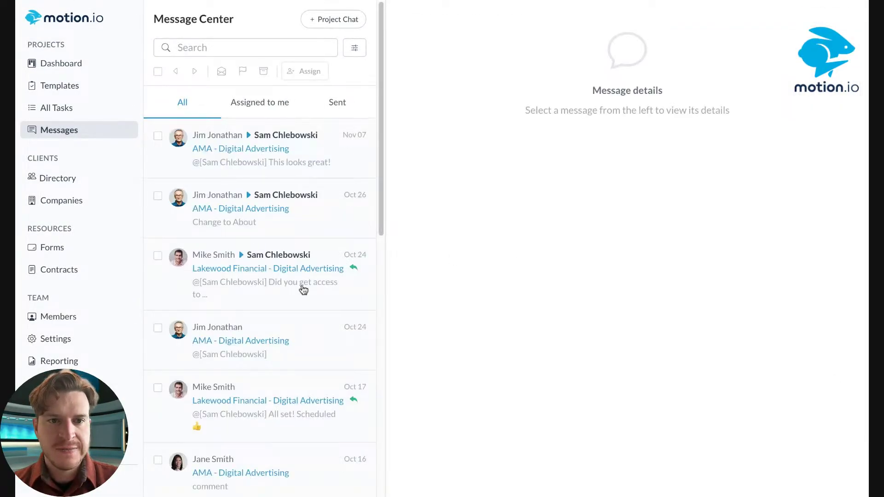
left_click(303, 288)
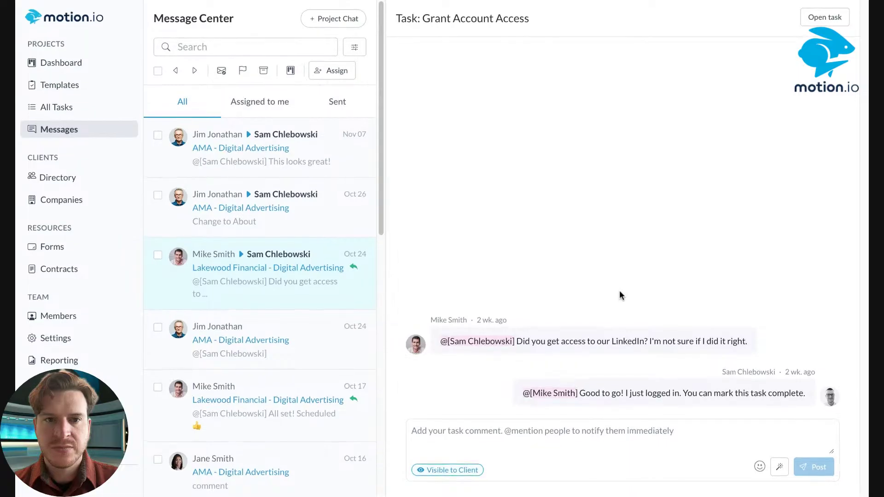
left_click(300, 272)
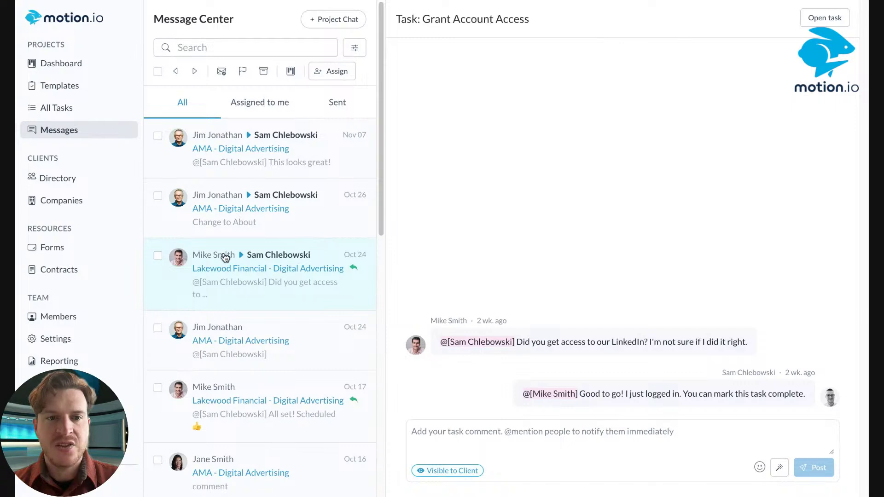
left_click(824, 18)
scroll(700, 258, "down", 1)
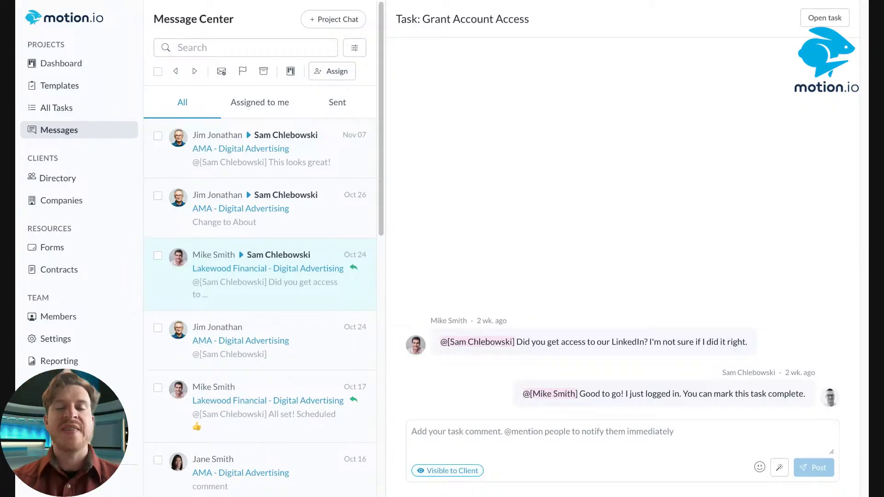
left_click(297, 232)
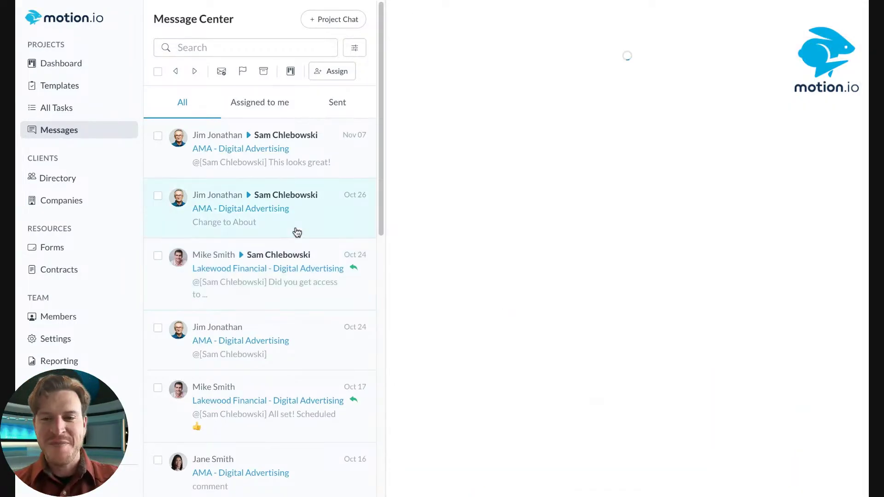
Scroll to the top of the message list and open the Nov 07 Review Ad Creative thread
left_click(348, 159)
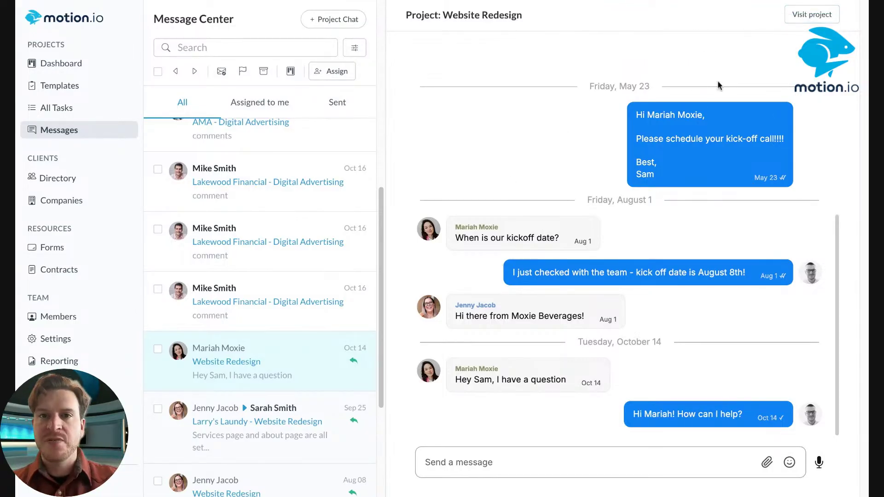
scroll(257, 246, "up", 5)
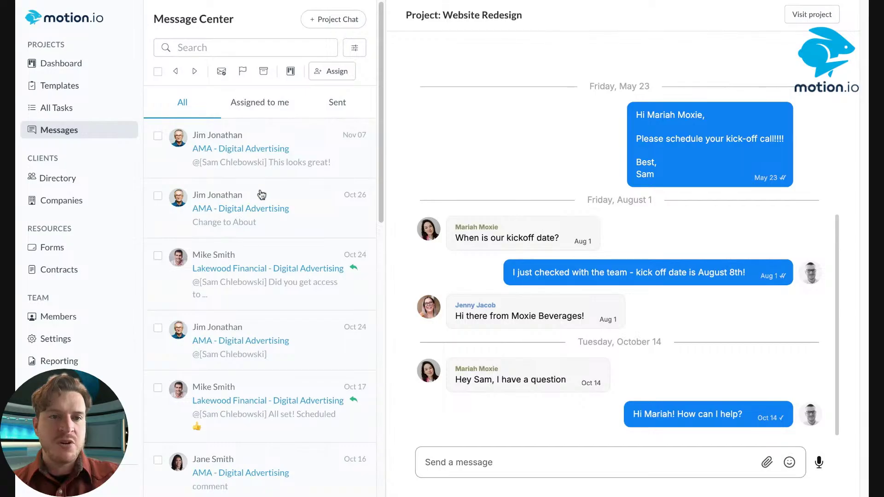
left_click(273, 179)
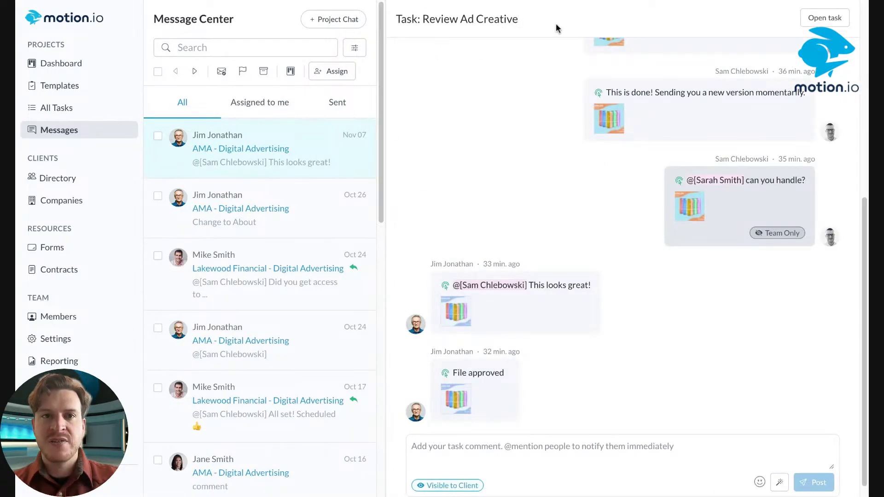
left_click_drag(545, 29, 422, 23)
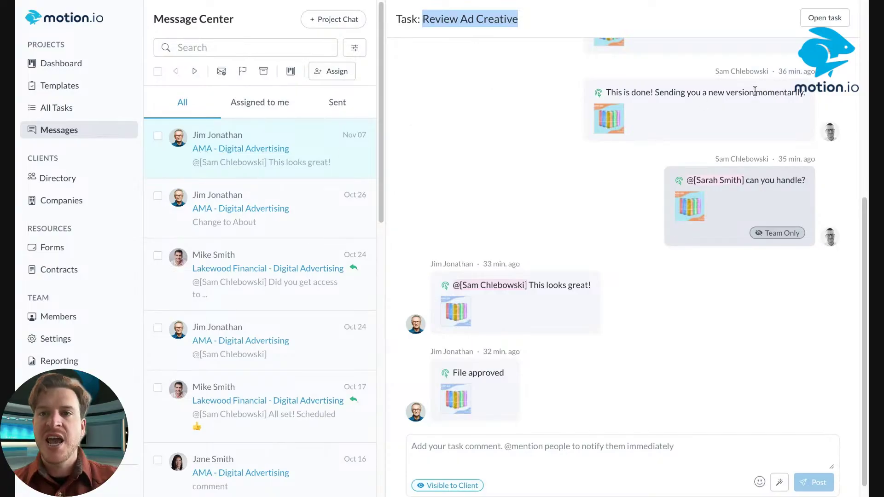
Open the Review Ad Creative task details and scroll through its comments and activity history
left_click(824, 19)
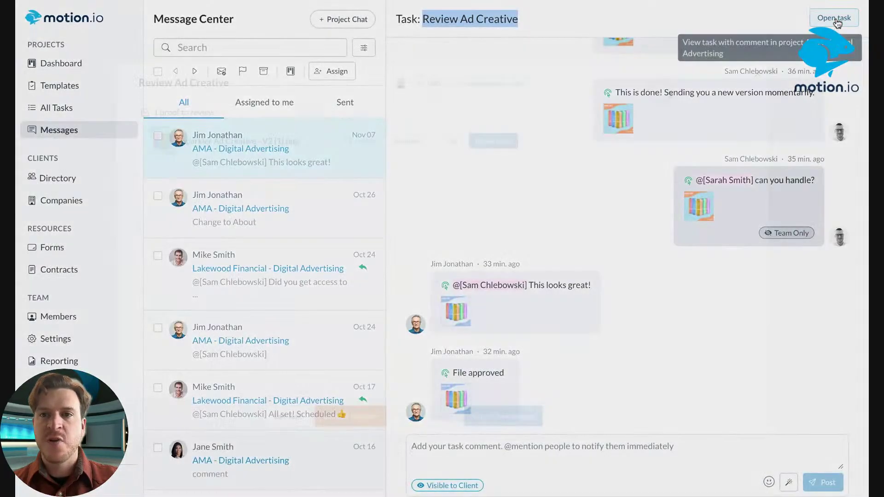
left_click(828, 19)
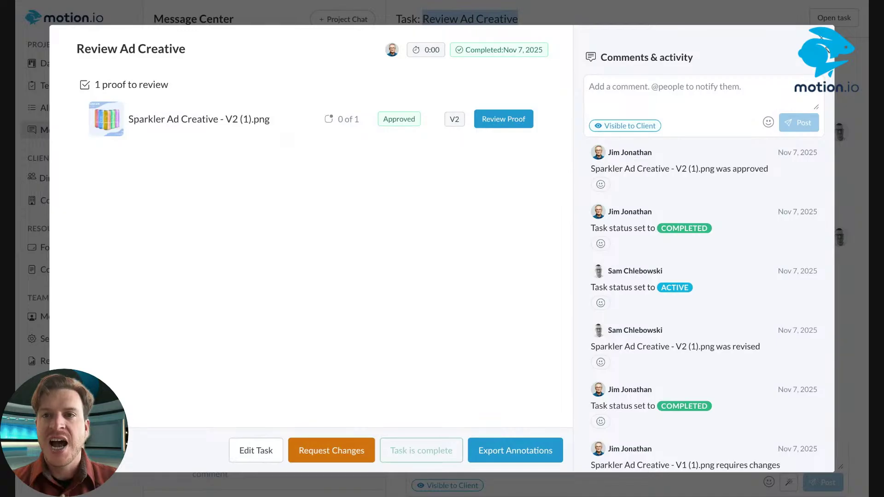
left_click(827, 52)
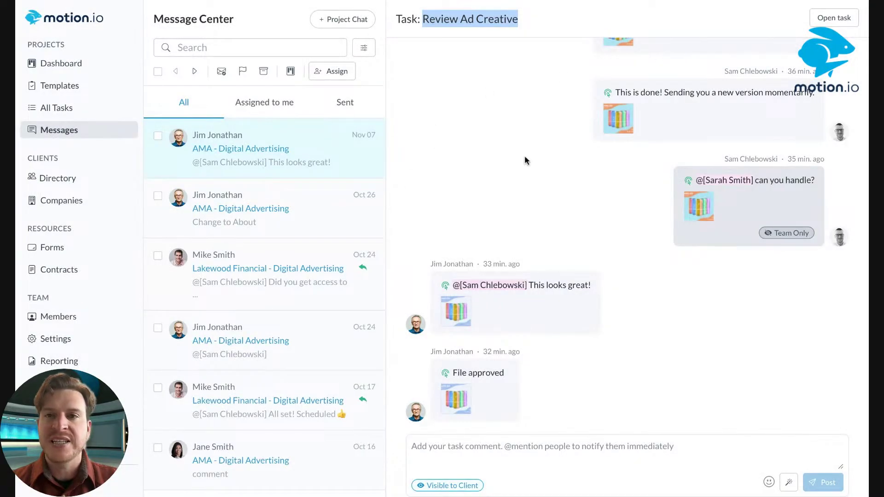
left_click(835, 22)
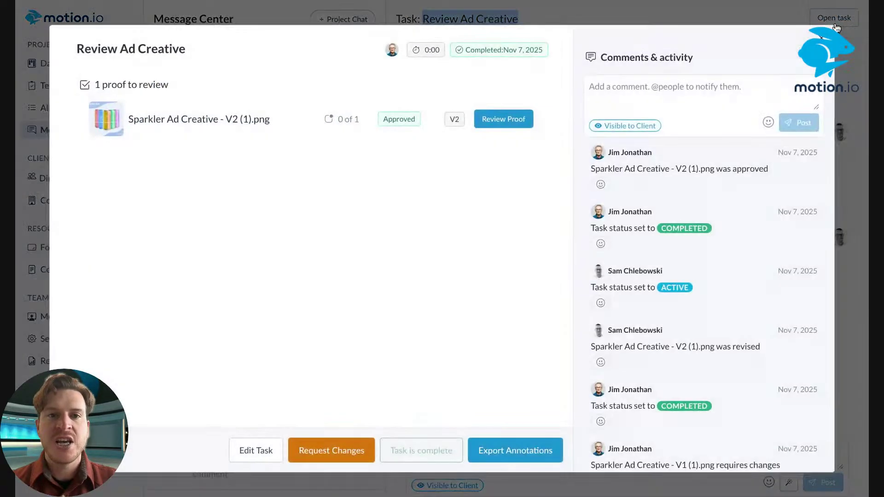
scroll(617, 200, "down", 3)
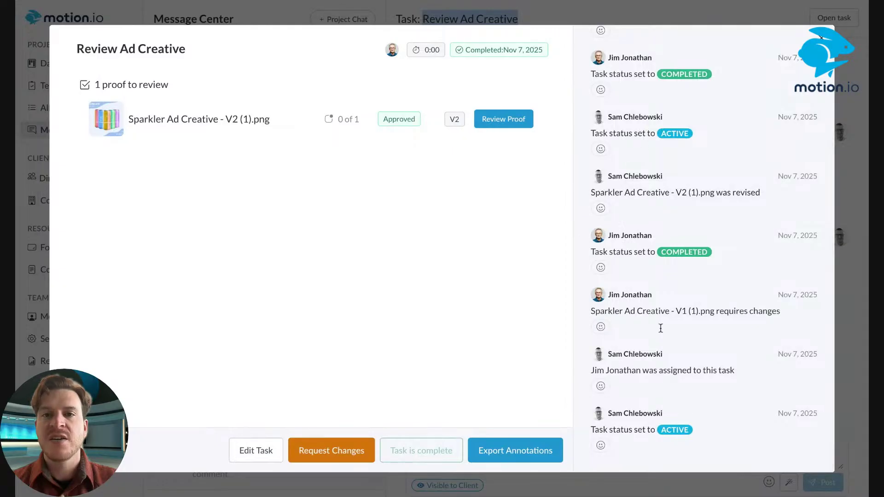
scroll(661, 328, "up", 3)
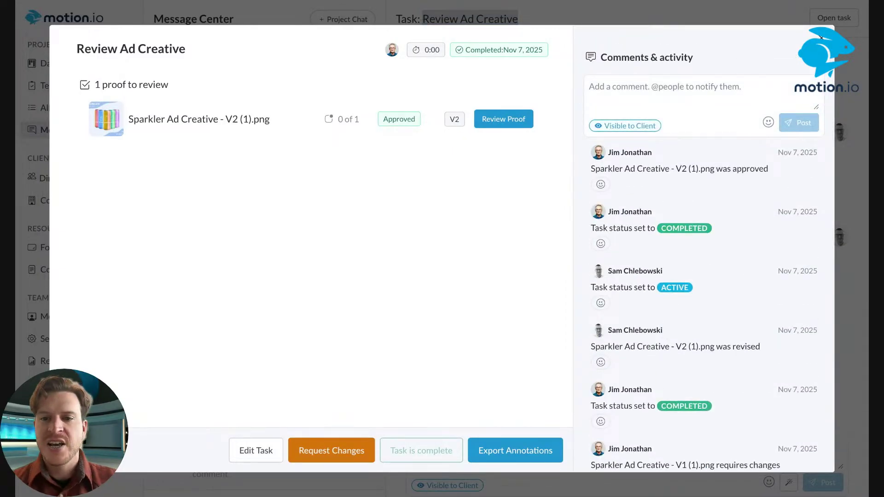